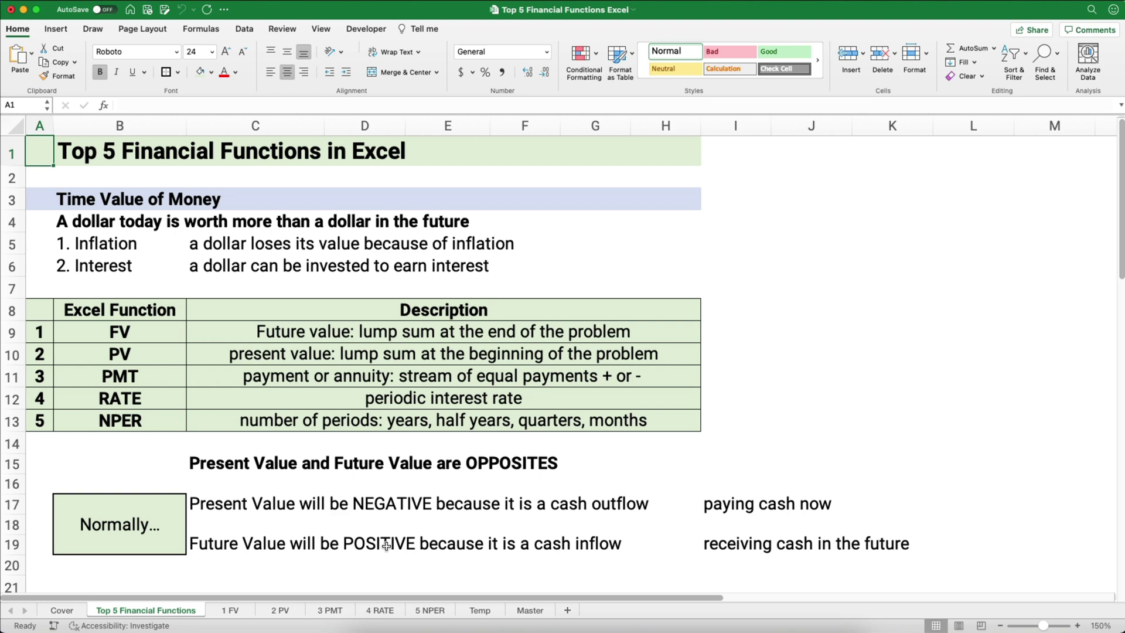
Go to the 1 FV sheet and clear the first problem's values in C5:C10.
{"action": "left_click", "coordinate": [240, 611]}
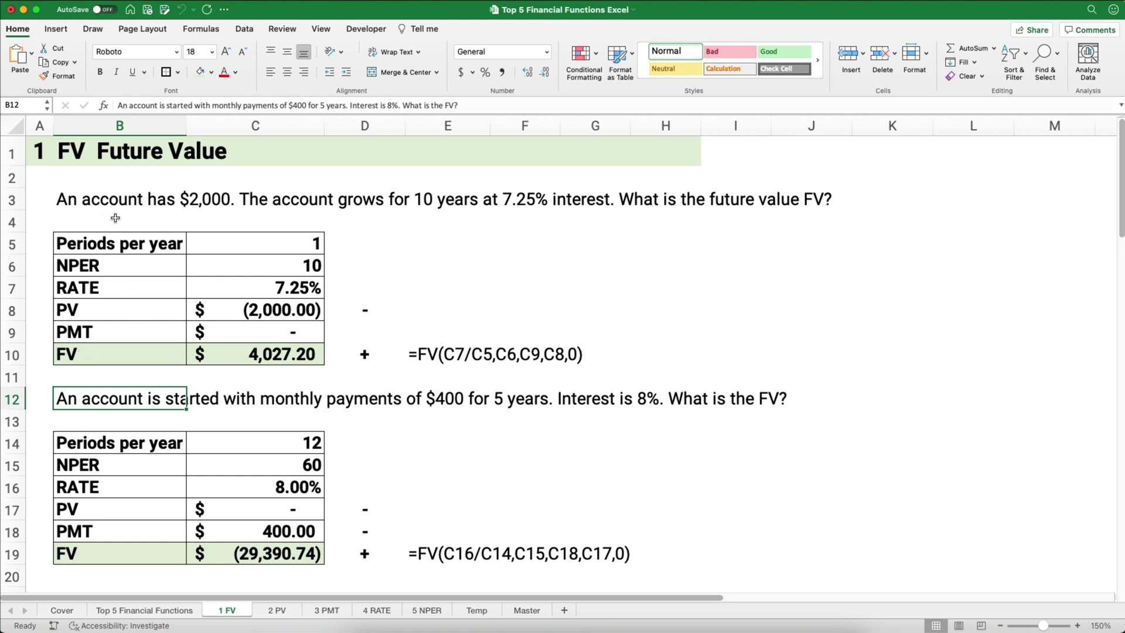
{"action": "left_click", "coordinate": [258, 246]}
{"action": "left_click_drag", "start_coordinate": [261, 258], "coordinate": [267, 351]}
{"action": "key", "text": "Delete"}
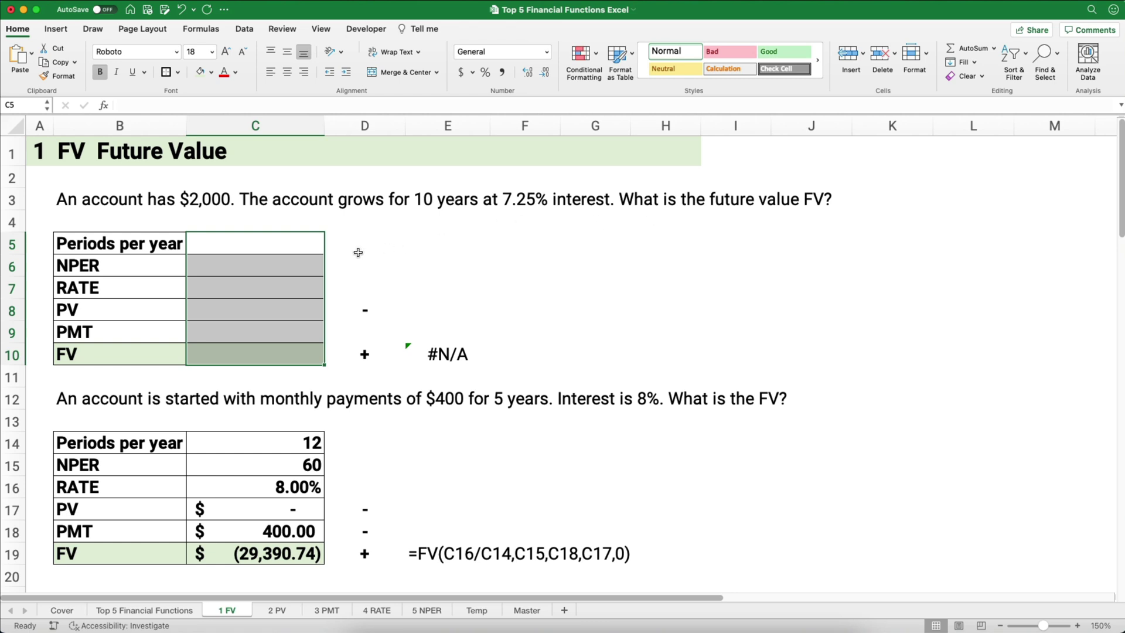
Fill in the first problem with 1 period per year, an NPER of 10 and a RATE of 7.25%.
{"action": "left_click", "coordinate": [250, 242]}
{"action": "type", "text": "1"}
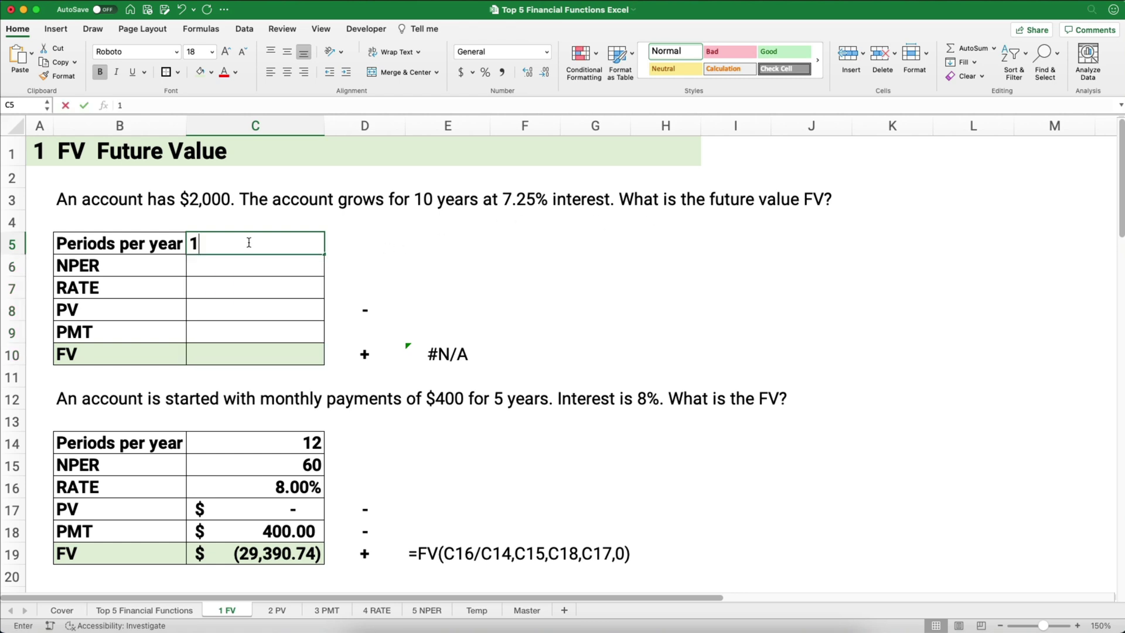
{"action": "key", "text": "Return"}
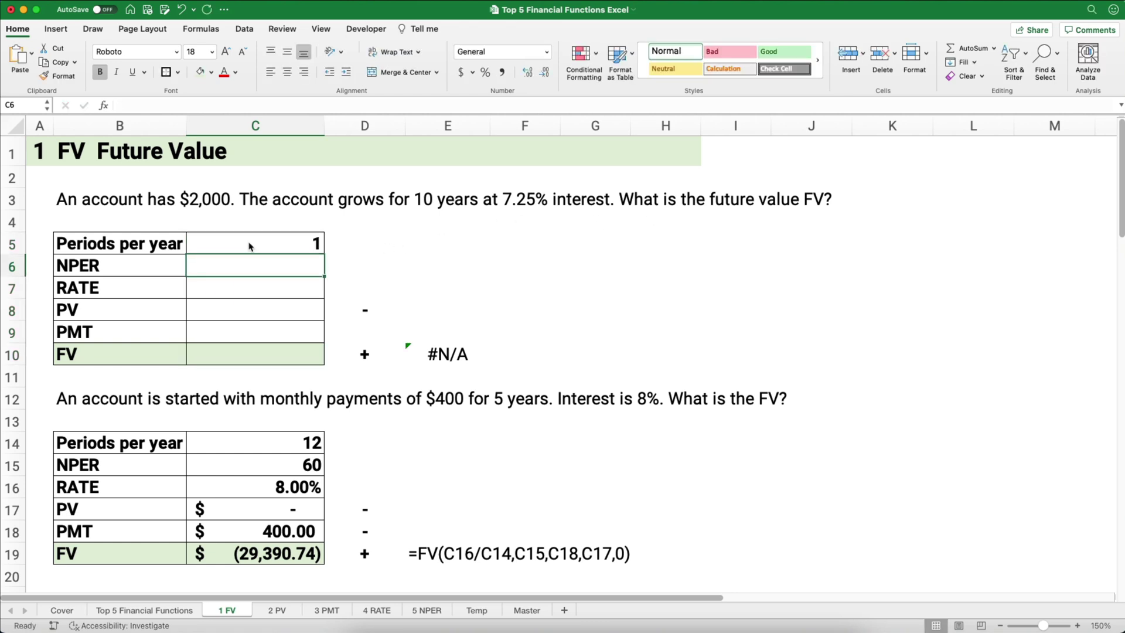
{"action": "type", "text": "10"}
{"action": "key", "text": "Return"}
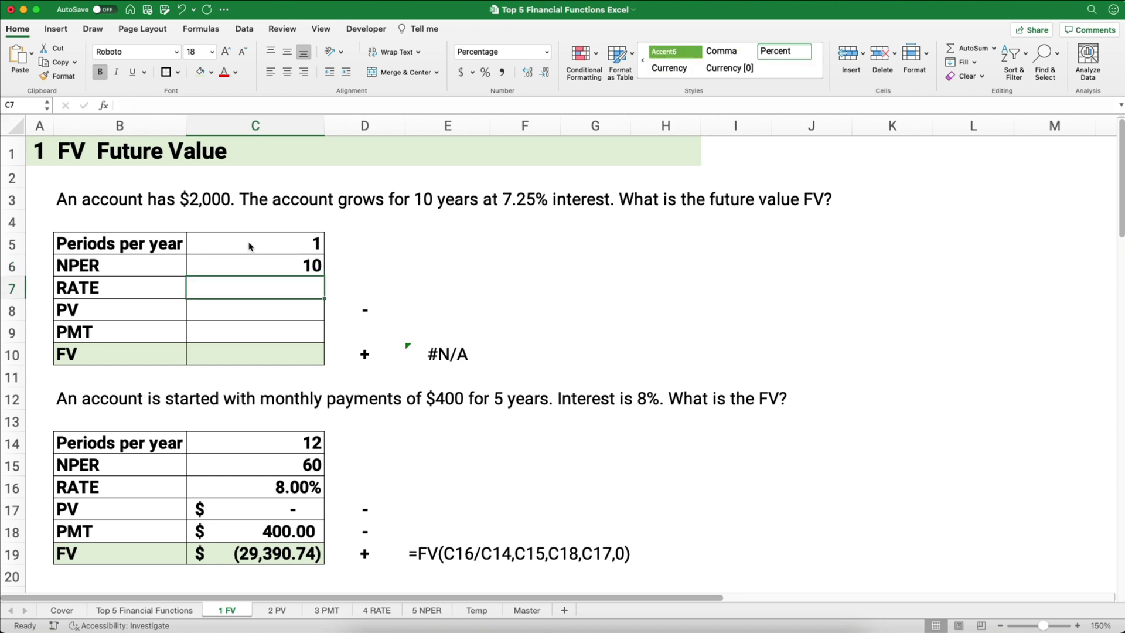
{"action": "type", "text": "7.25"}
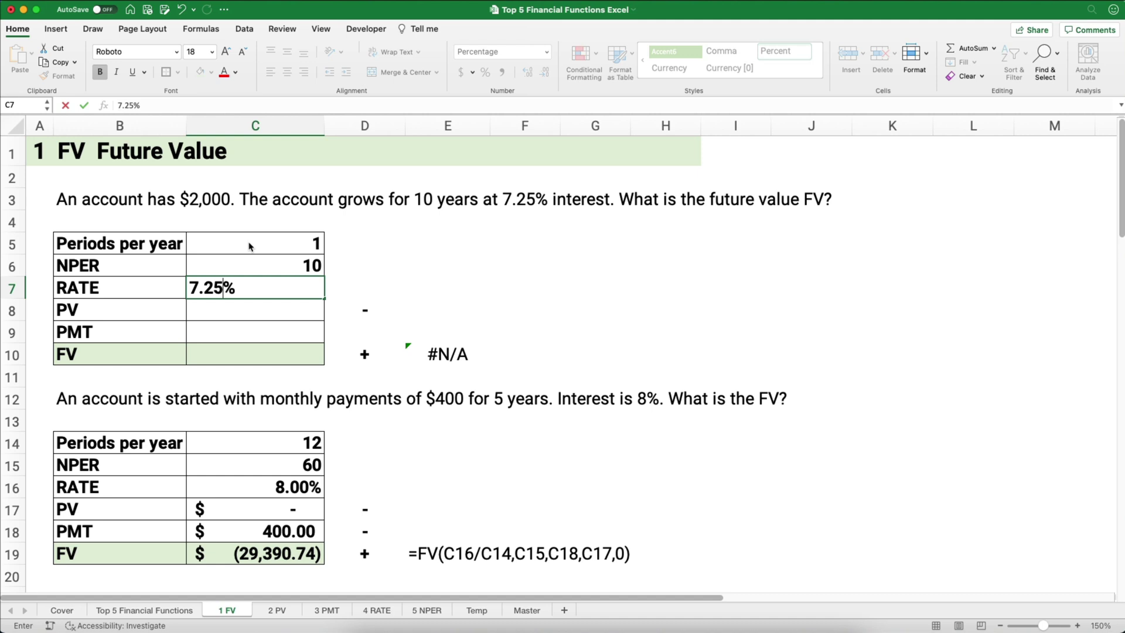
{"action": "key", "text": "Return"}
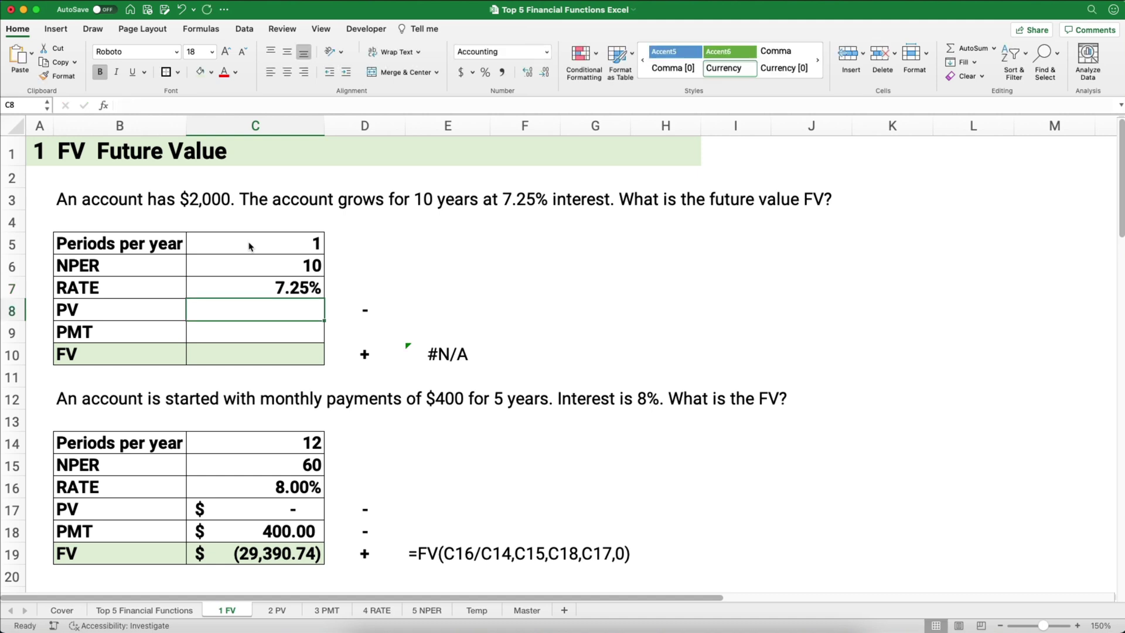
Enter the first problem's PV as the cash outflow -2000 and its PMT as 0.
{"action": "type", "text": "2000"}
{"action": "key", "text": "Return"}
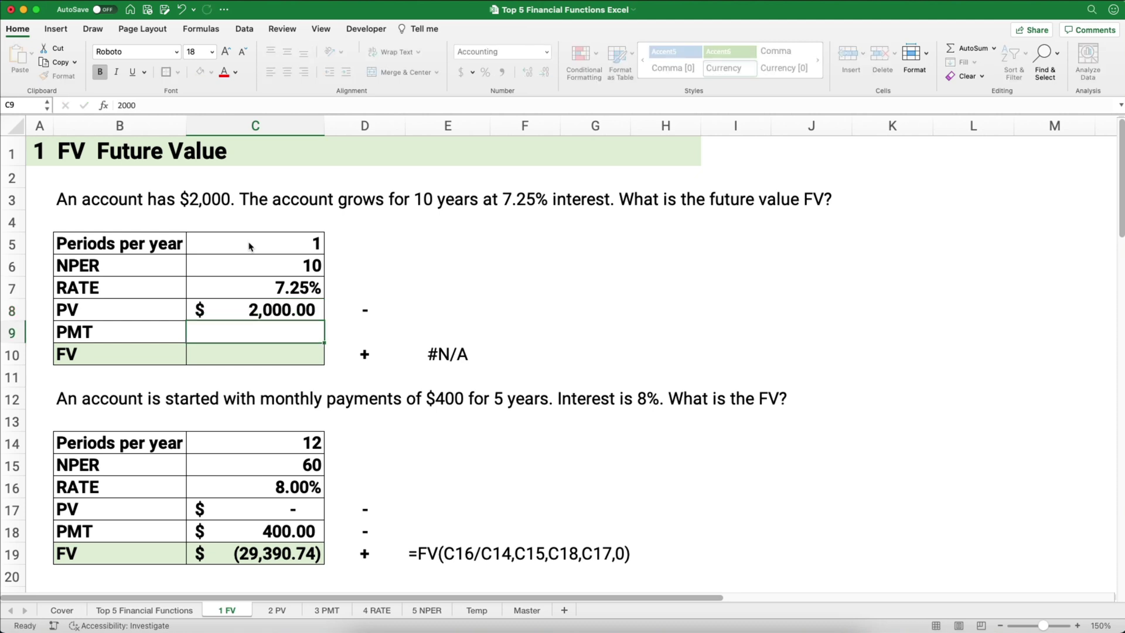
{"action": "key", "text": "Up"}
{"action": "type", "text": "-2000"}
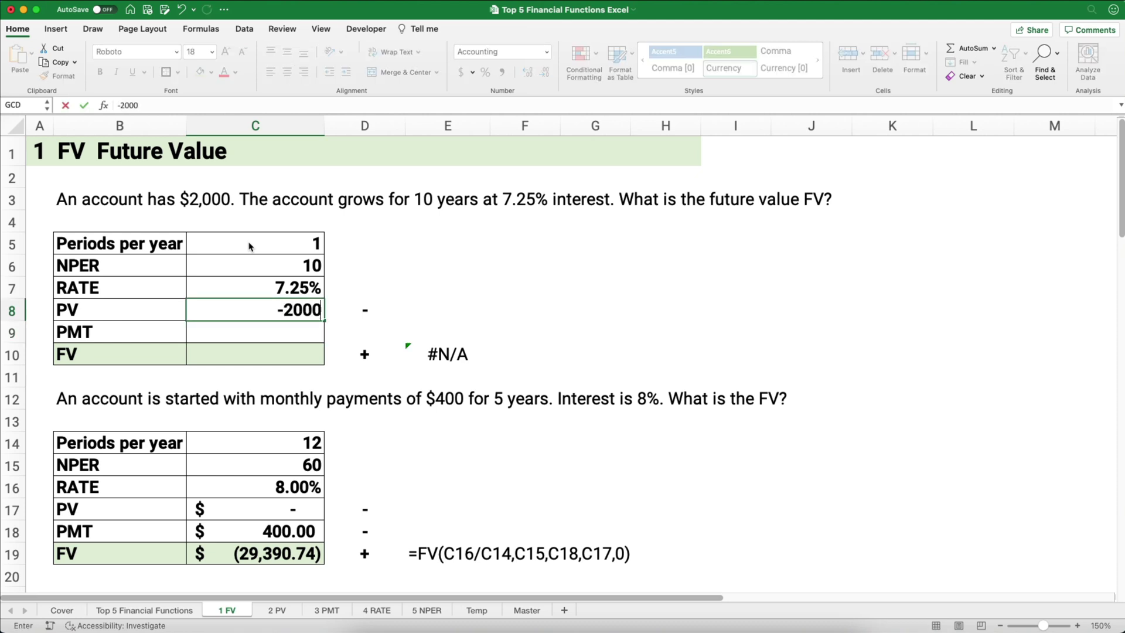
{"action": "key", "text": "Return"}
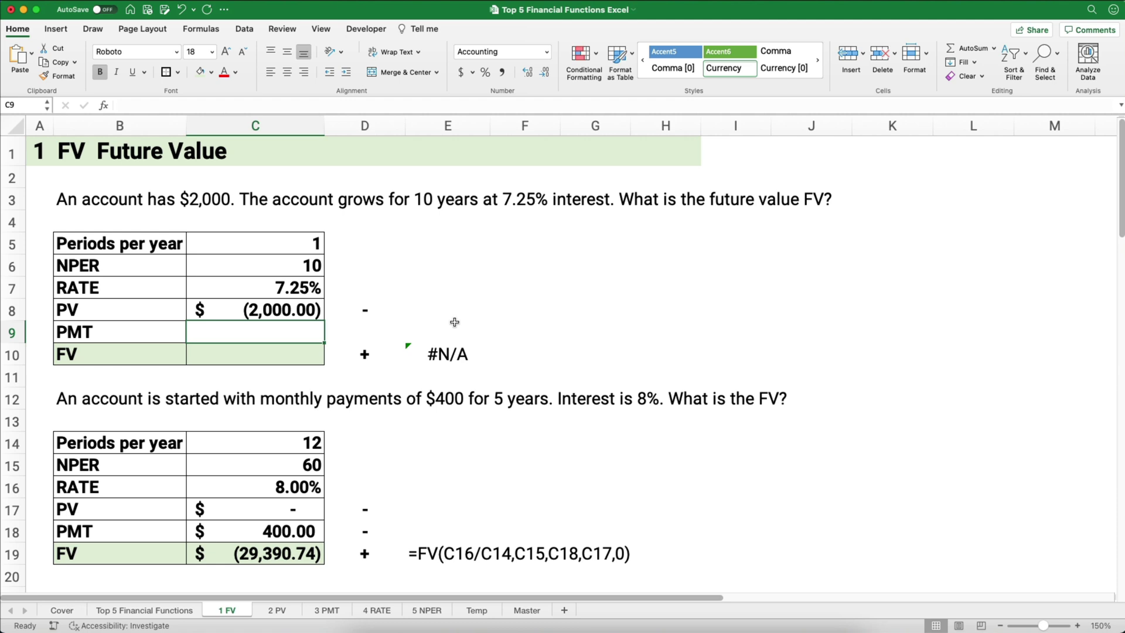
{"action": "type", "text": "0"}
{"action": "key", "text": "Return"}
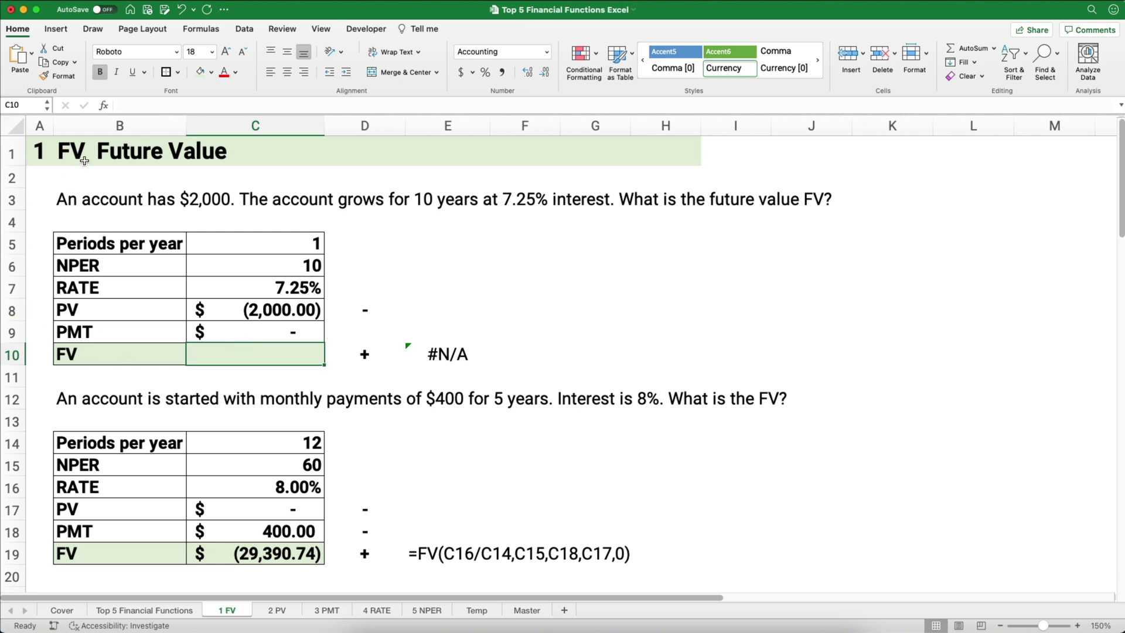
Find and insert the FV function in C10 with C7/C5 as its Rate argument.
{"action": "left_click", "coordinate": [104, 109]}
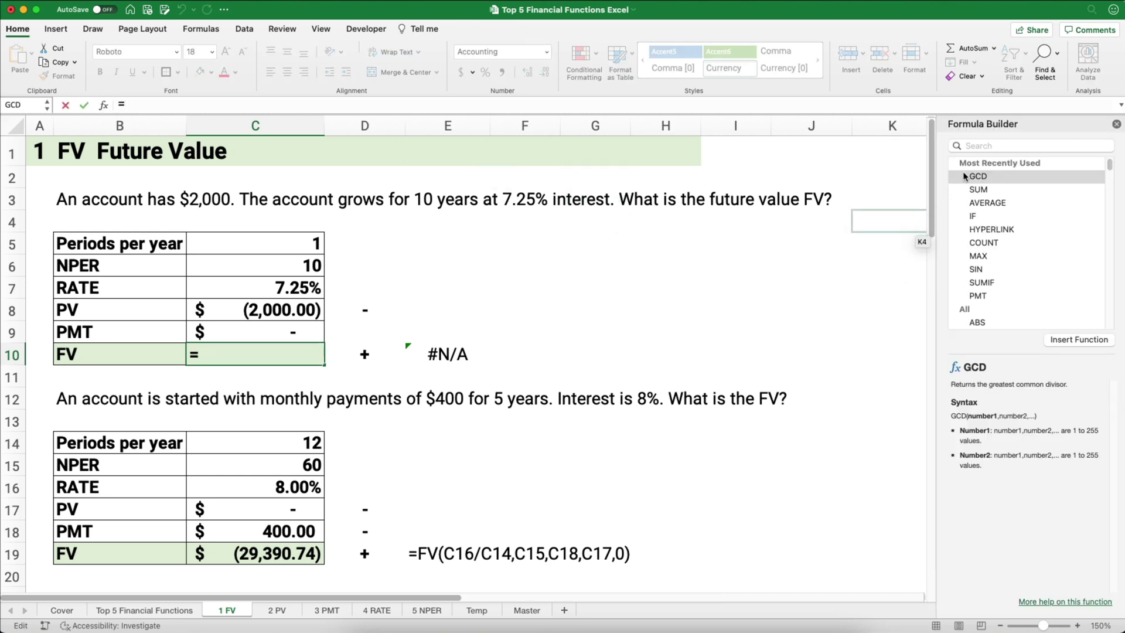
{"action": "left_click", "coordinate": [977, 145]}
{"action": "type", "text": "f"}
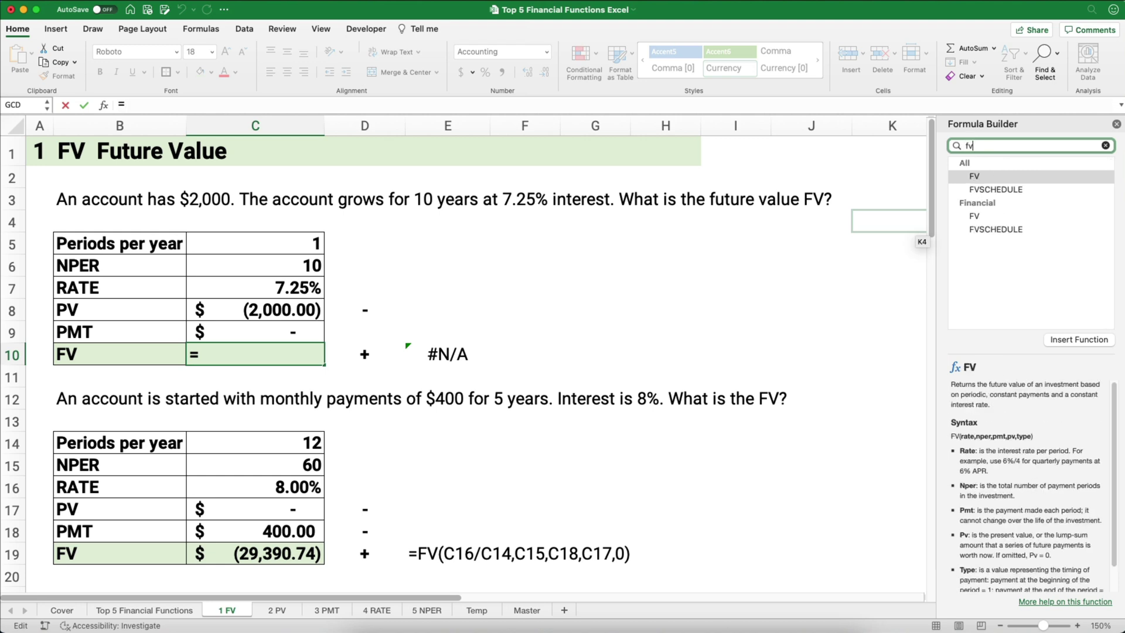
{"action": "type", "text": "v"}
{"action": "double_click", "coordinate": [976, 177]}
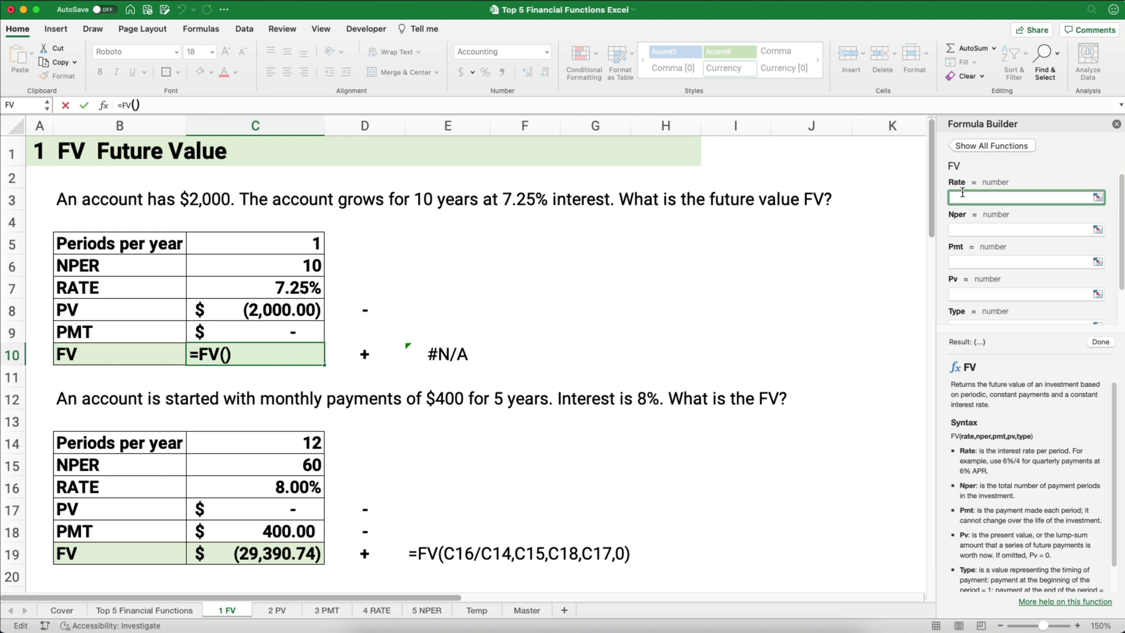
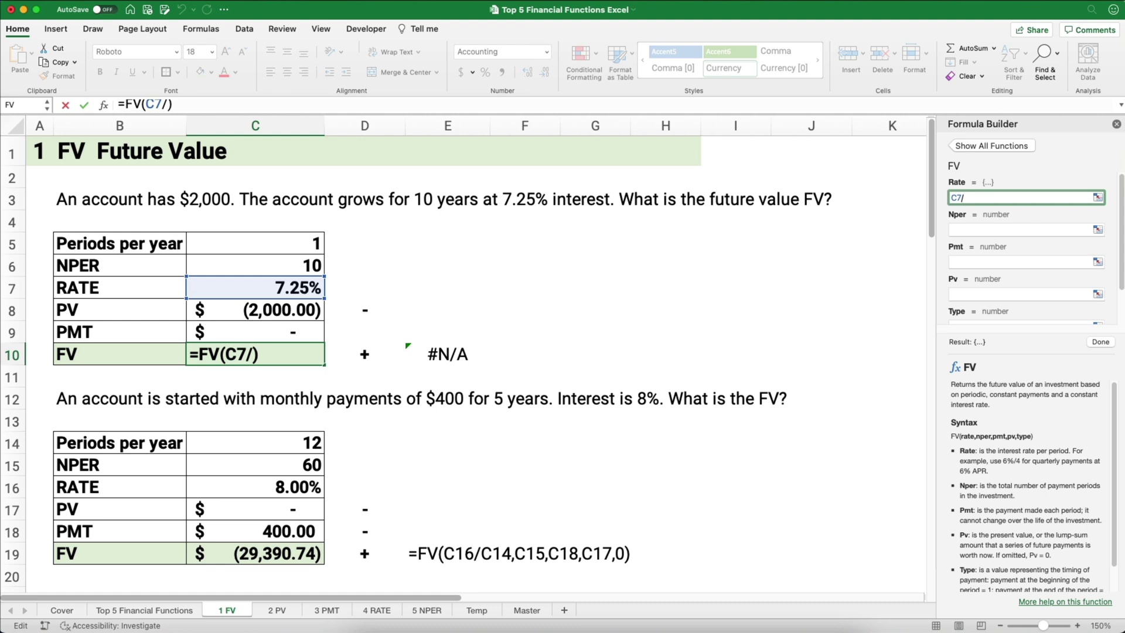
{"action": "left_click", "coordinate": [299, 243]}
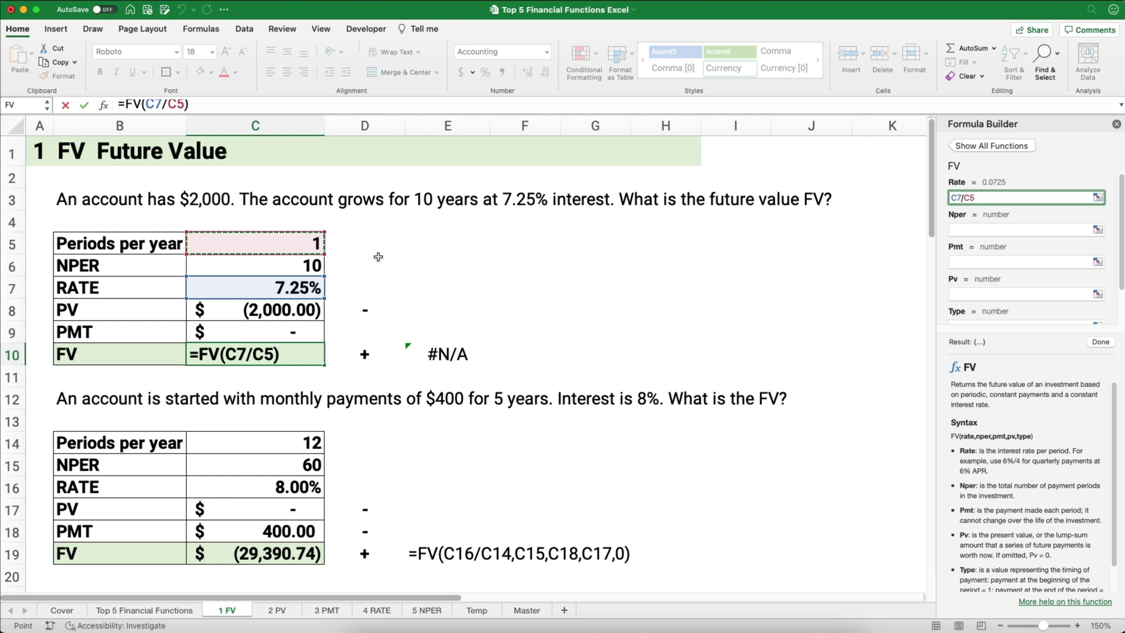
Set the FV function's Nper argument to C6, Pmt to C9 and Pv to C8.
{"action": "left_click", "coordinate": [963, 229]}
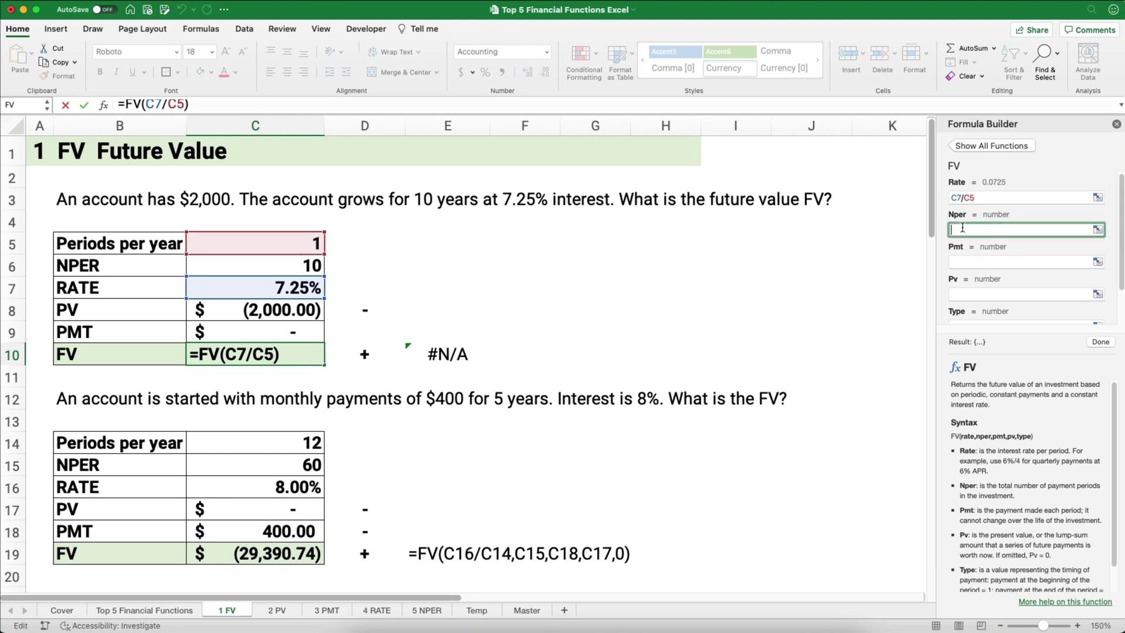
{"action": "left_click", "coordinate": [315, 264]}
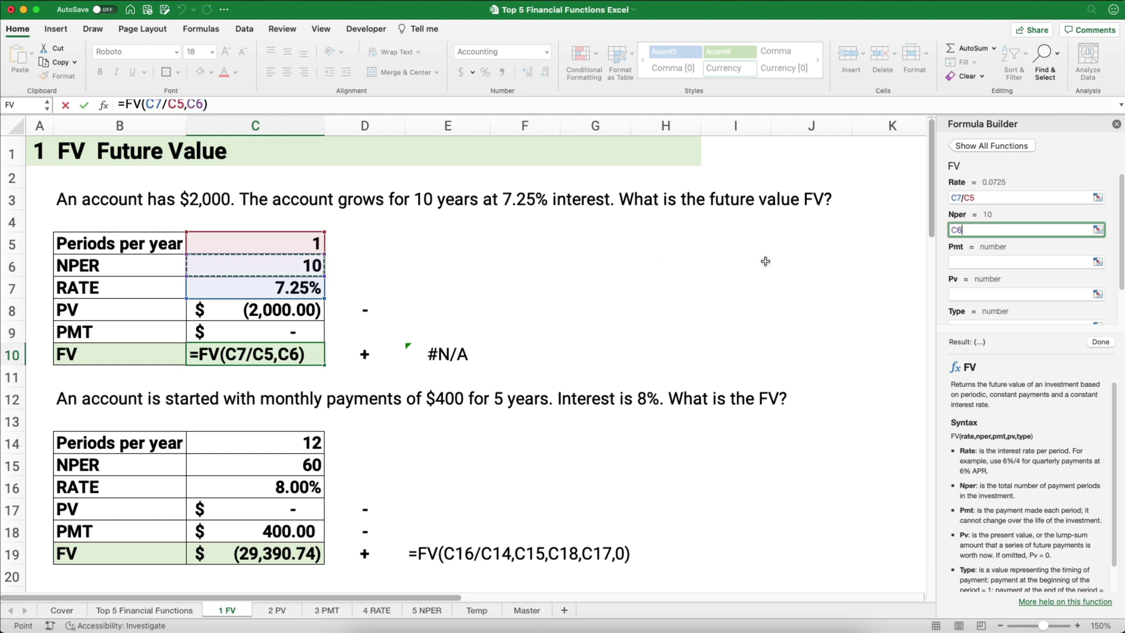
{"action": "left_click", "coordinate": [957, 262]}
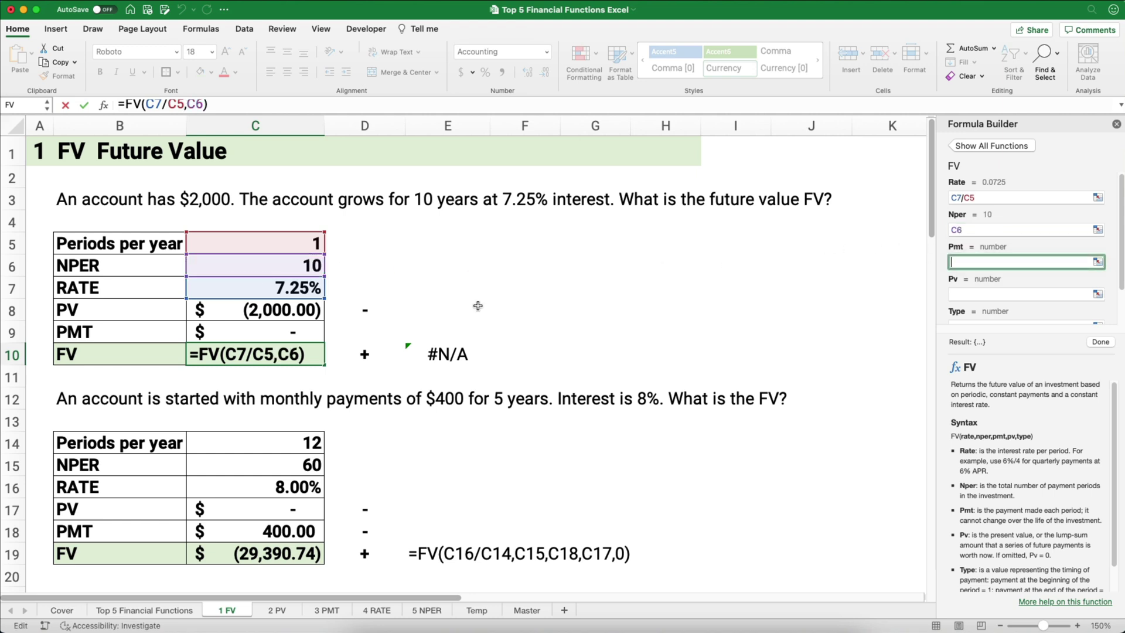
{"action": "left_click", "coordinate": [308, 327]}
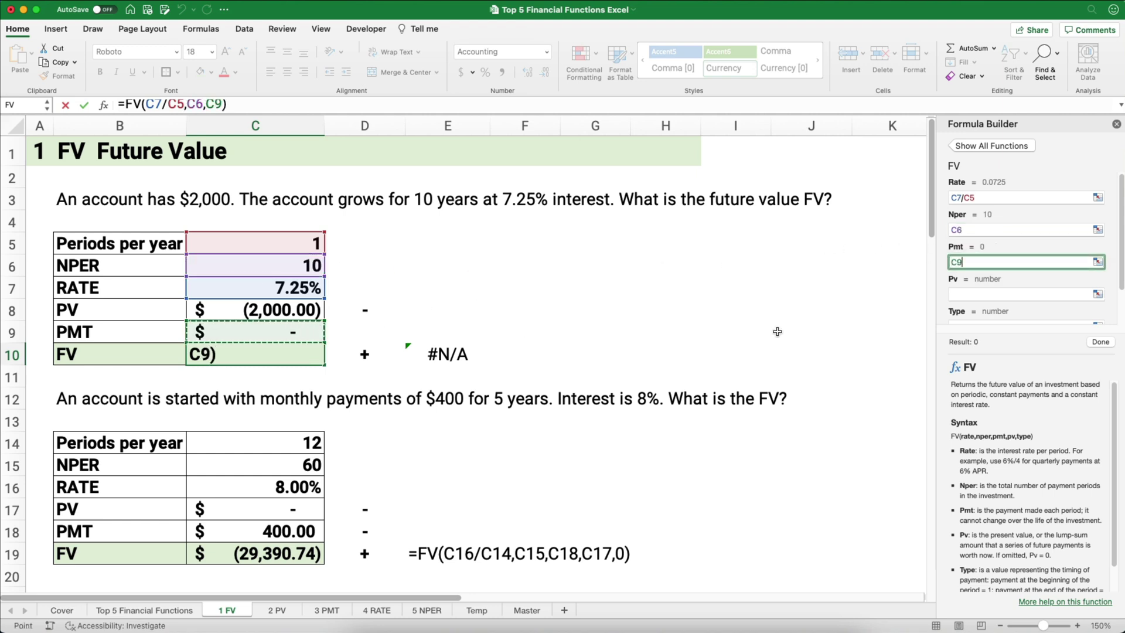
{"action": "left_click", "coordinate": [961, 295]}
{"action": "left_click", "coordinate": [333, 309]}
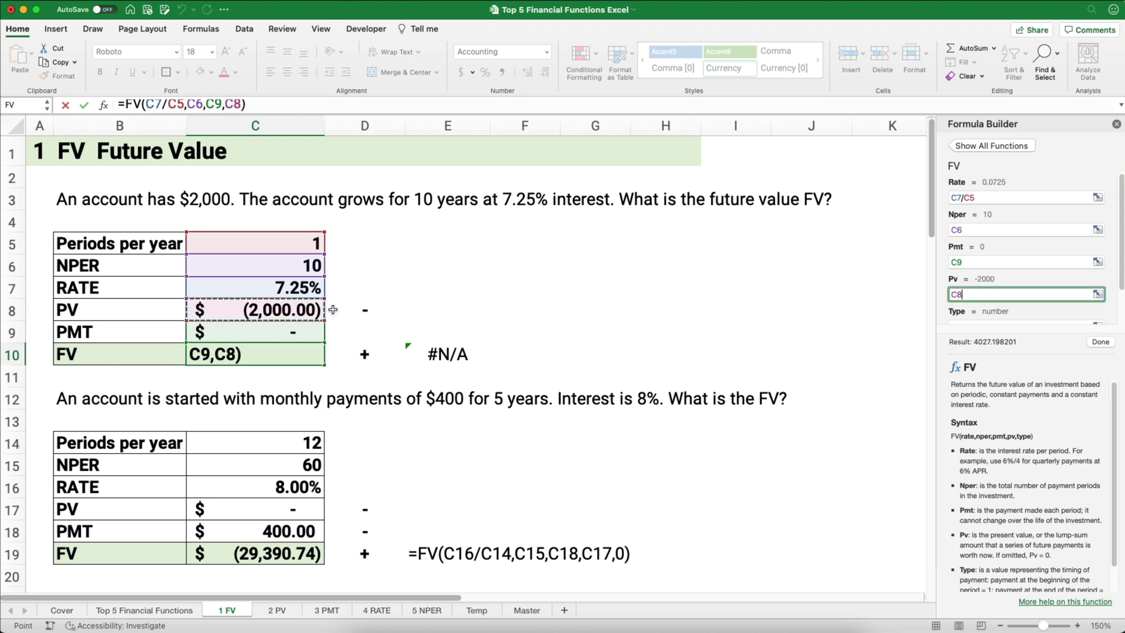
Set the FV function's Type argument to 0 and complete the formula in C10.
{"action": "scroll", "coordinate": [956, 293], "scroll_direction": "down", "scroll_amount": 1}
{"action": "left_click", "coordinate": [964, 286]}
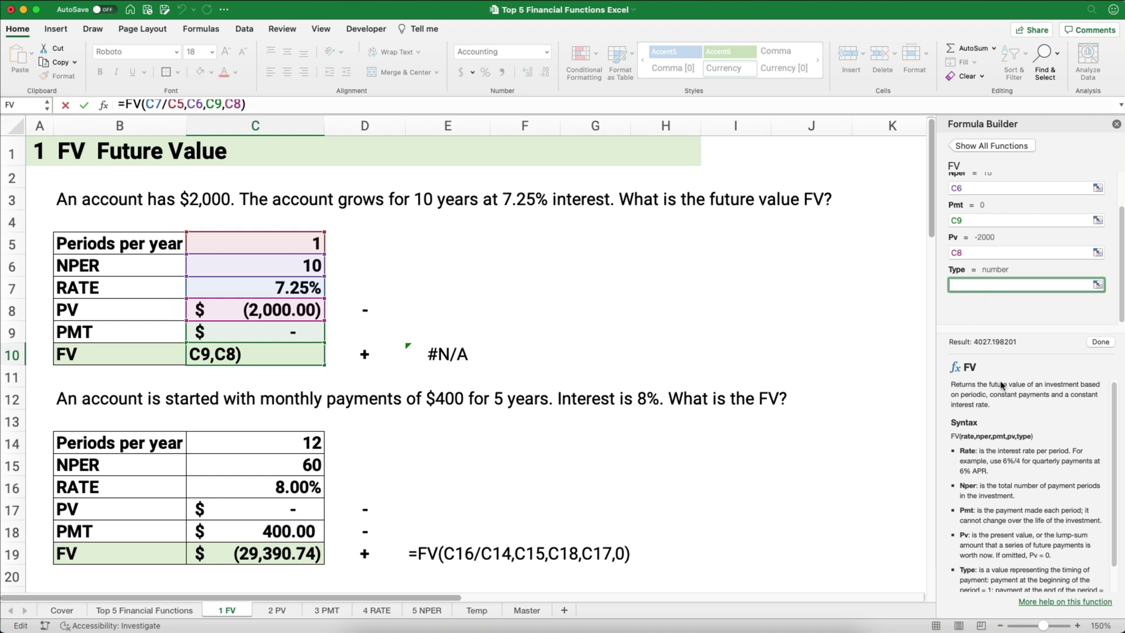
{"action": "scroll", "coordinate": [1010, 463], "scroll_direction": "down", "scroll_amount": 1}
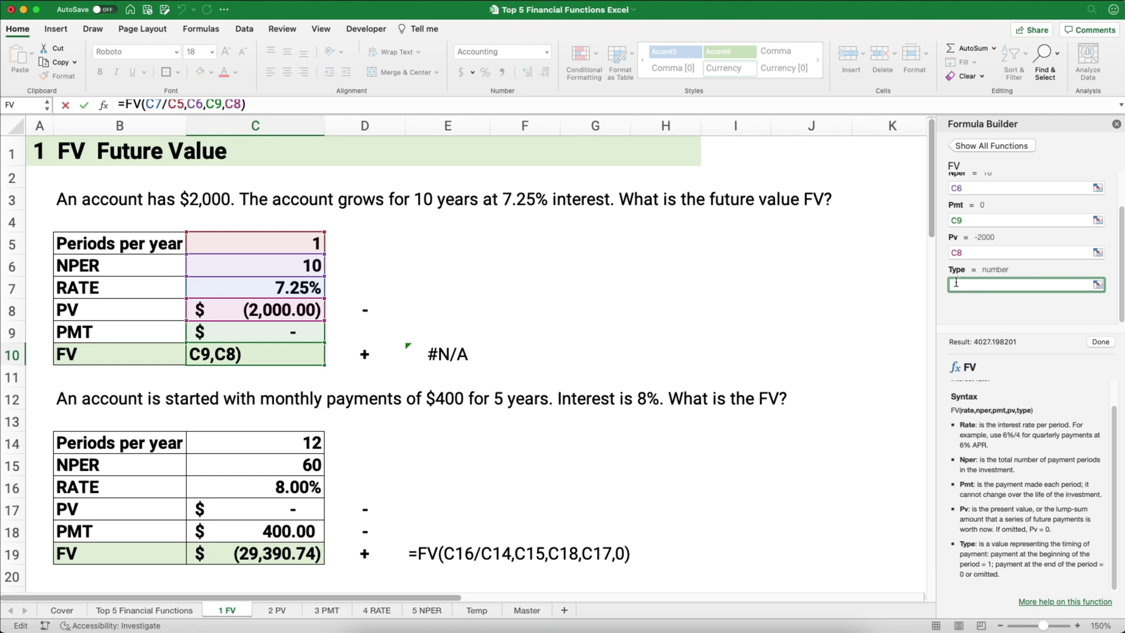
{"action": "type", "text": "0"}
{"action": "left_click", "coordinate": [1096, 342]}
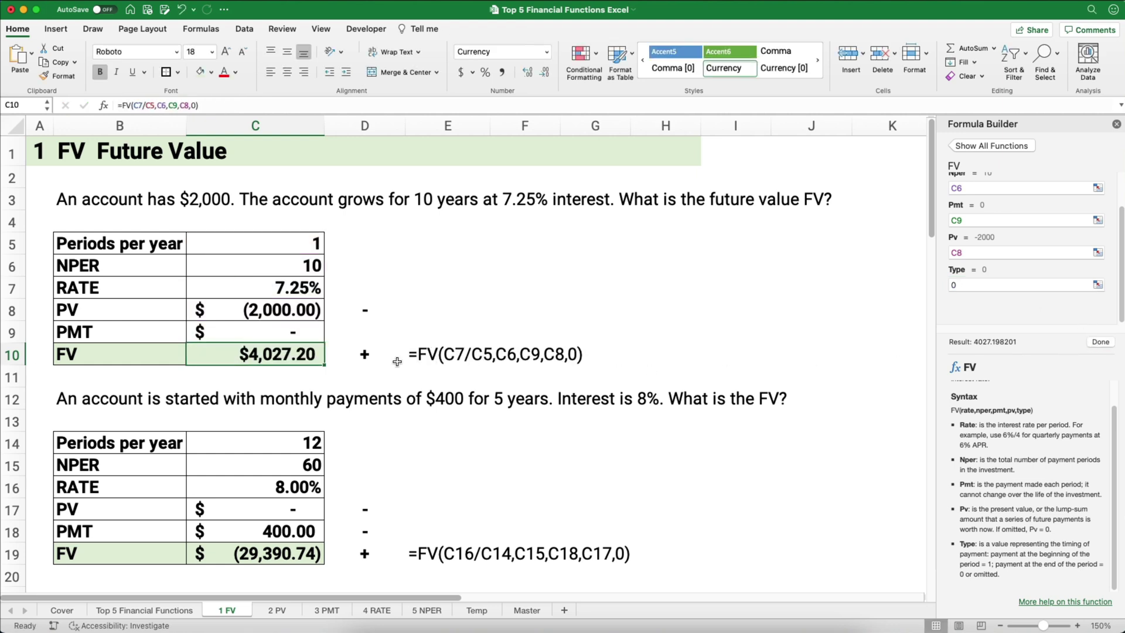
Apply the accounting number format to the FV result in C10 and review its formula arguments.
{"action": "left_click", "coordinate": [460, 72]}
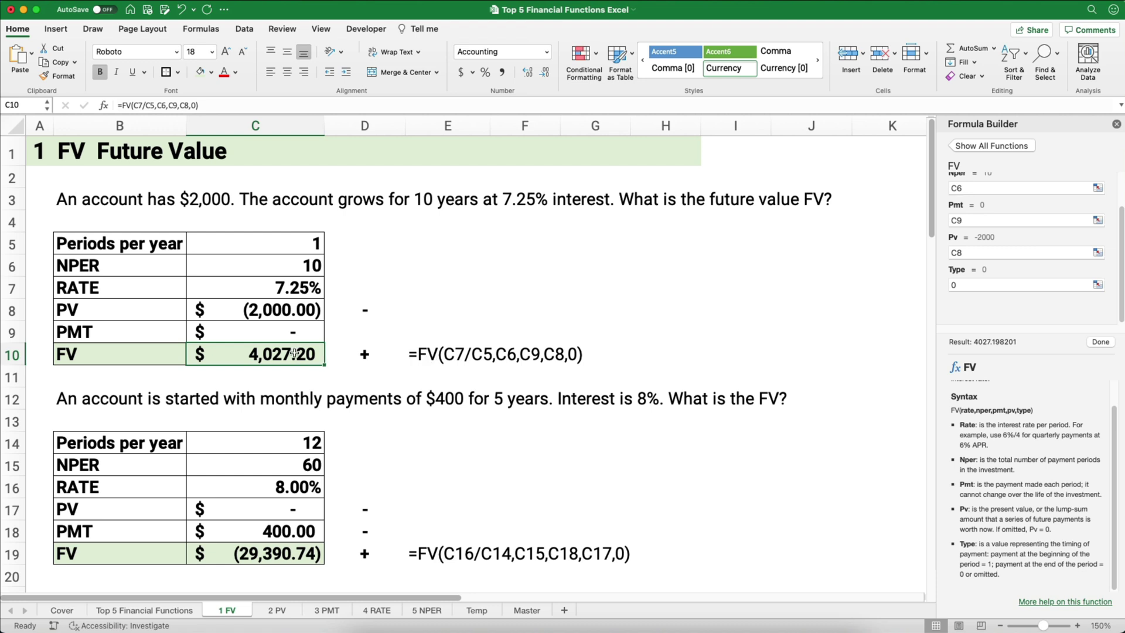
{"action": "left_click", "coordinate": [127, 106]}
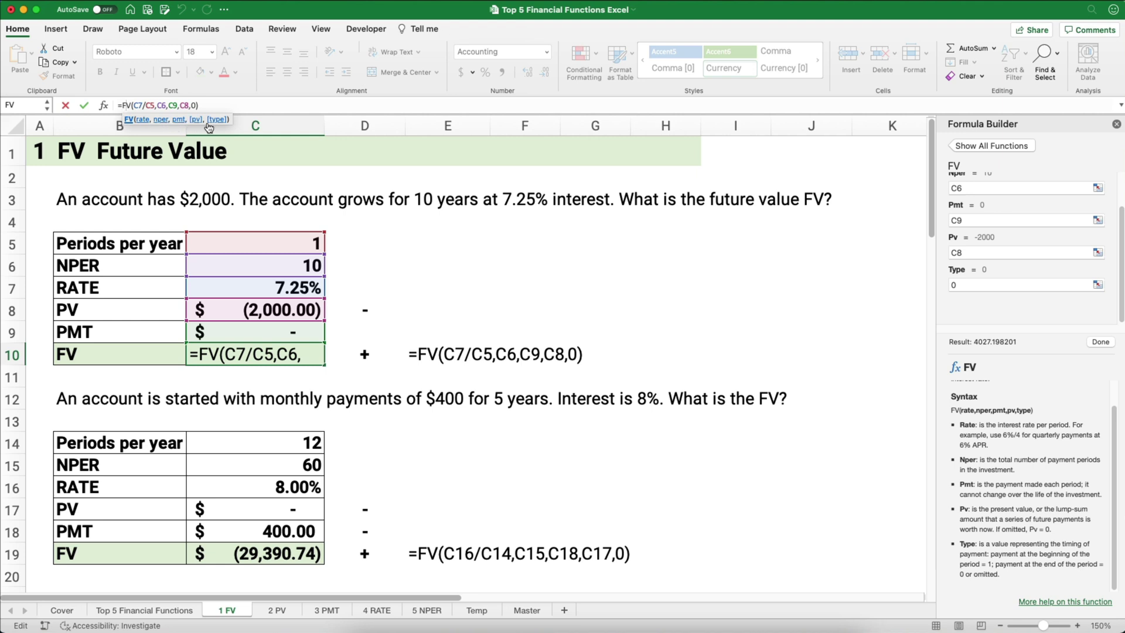
{"action": "left_click", "coordinate": [84, 106]}
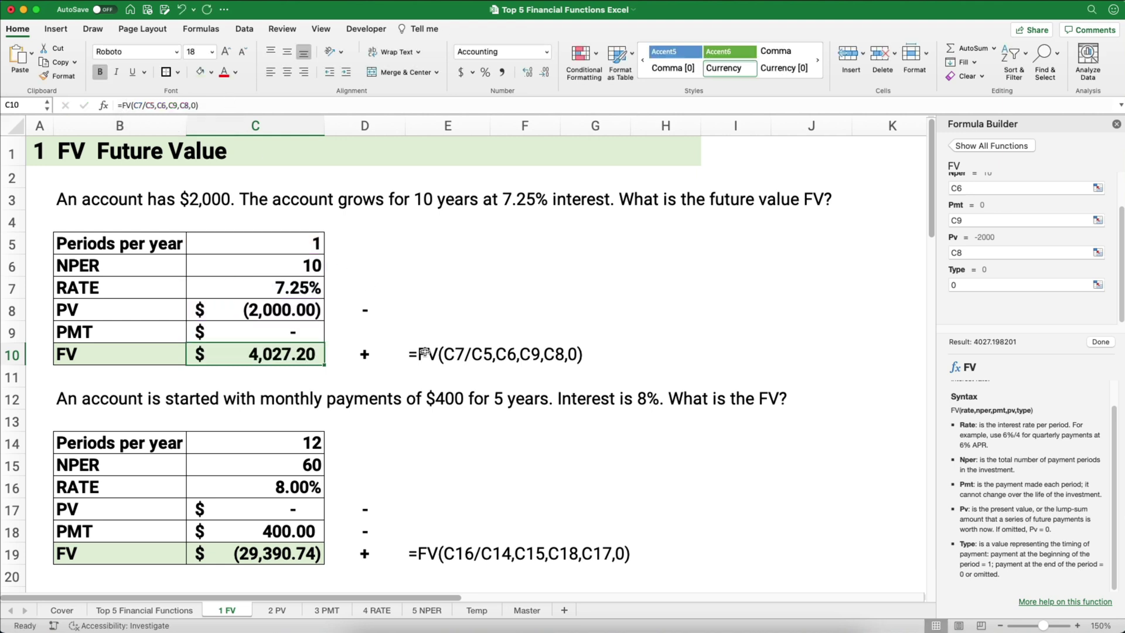
Clear the FV result in C19 of the second problem.
{"action": "scroll", "coordinate": [466, 393], "scroll_direction": "down", "scroll_amount": 1}
{"action": "scroll", "coordinate": [438, 422], "scroll_direction": "up", "scroll_amount": 1}
{"action": "left_click", "coordinate": [296, 548]}
{"action": "key", "text": "Delete"}
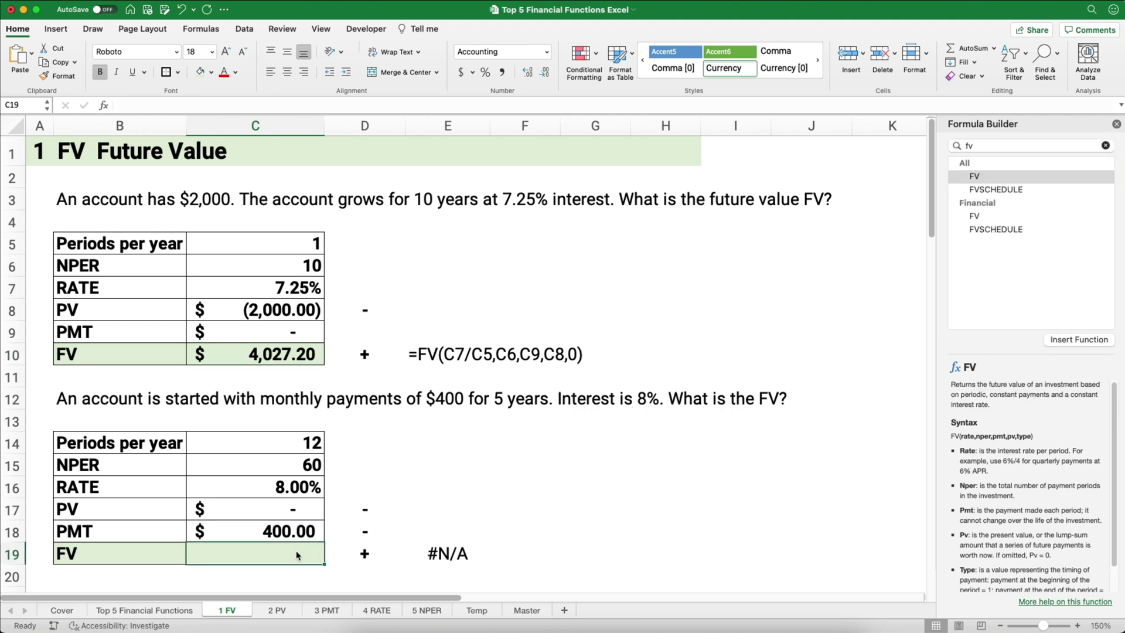
Calculate the second problem's NPER in C15 with the formula =5*C14.
{"action": "left_click", "coordinate": [539, 489]}
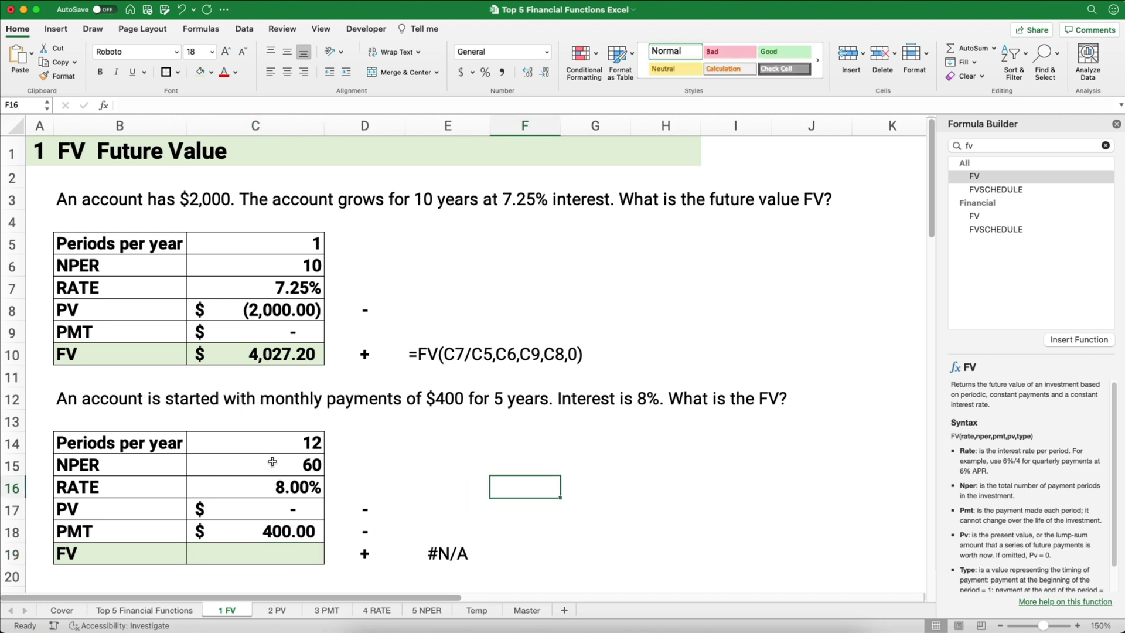
{"action": "left_click", "coordinate": [268, 440]}
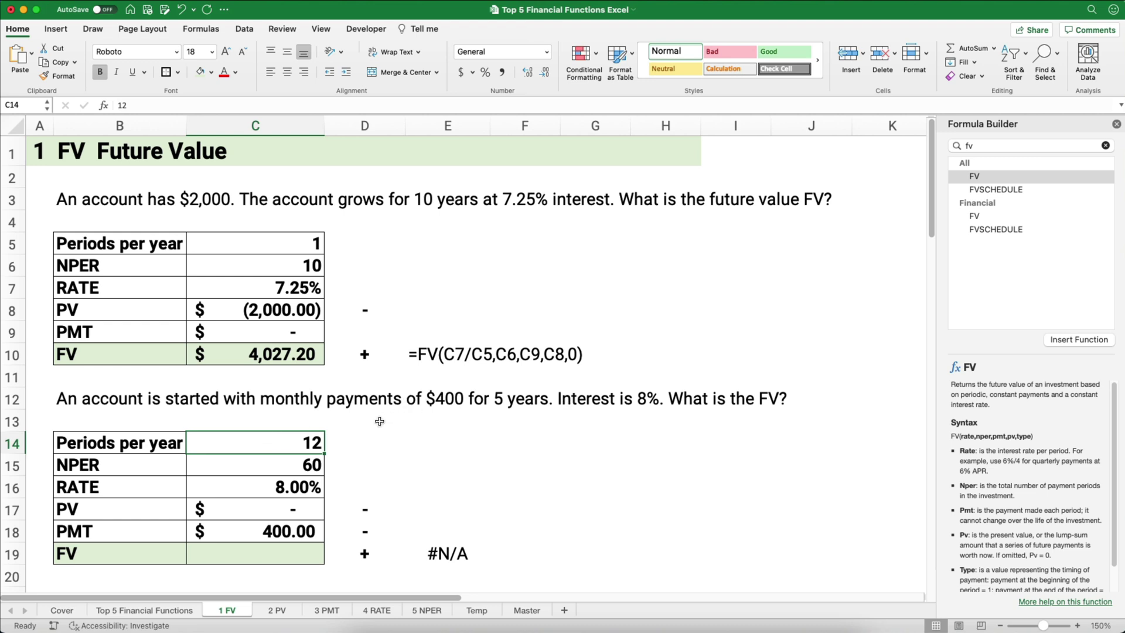
{"action": "left_click", "coordinate": [286, 464]}
{"action": "type", "text": "=5*"}
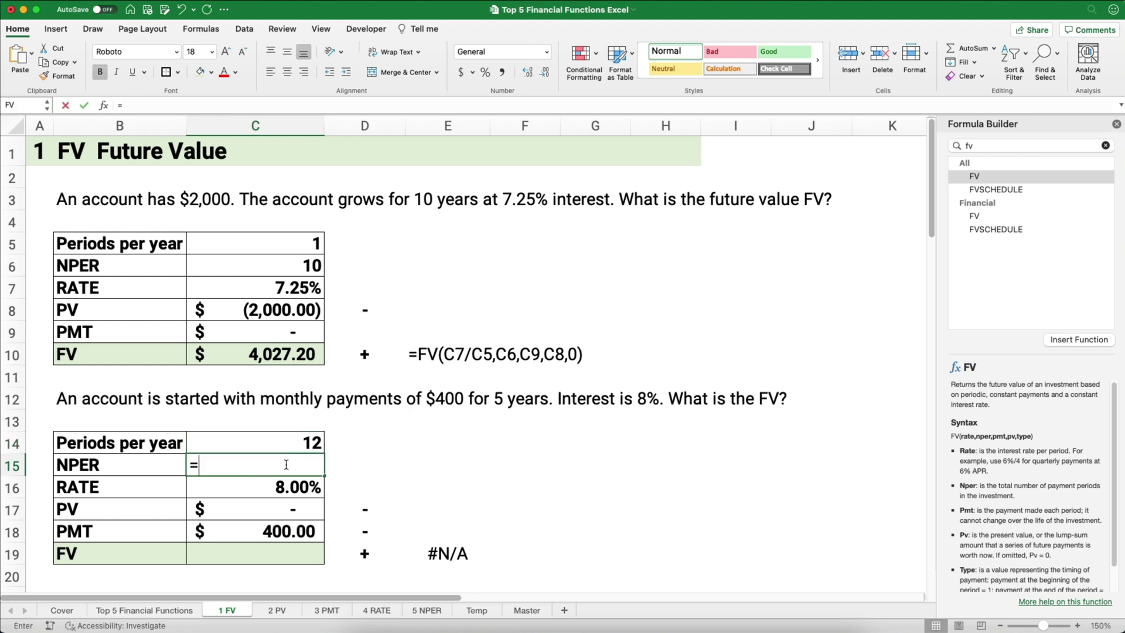
{"action": "left_click", "coordinate": [298, 446]}
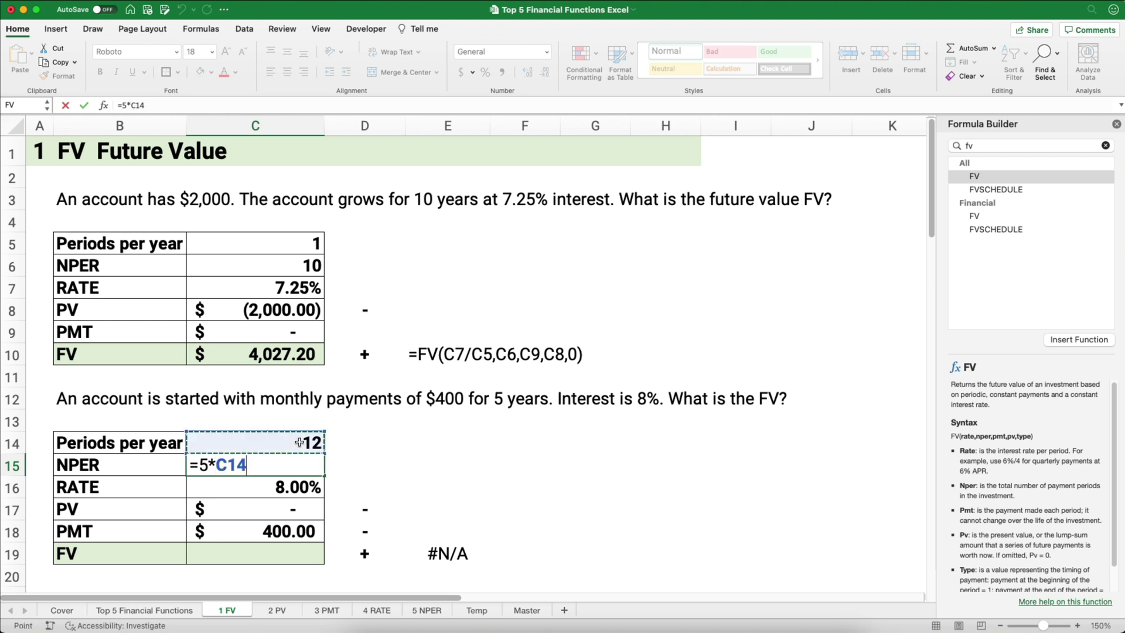
{"action": "key", "text": "Return"}
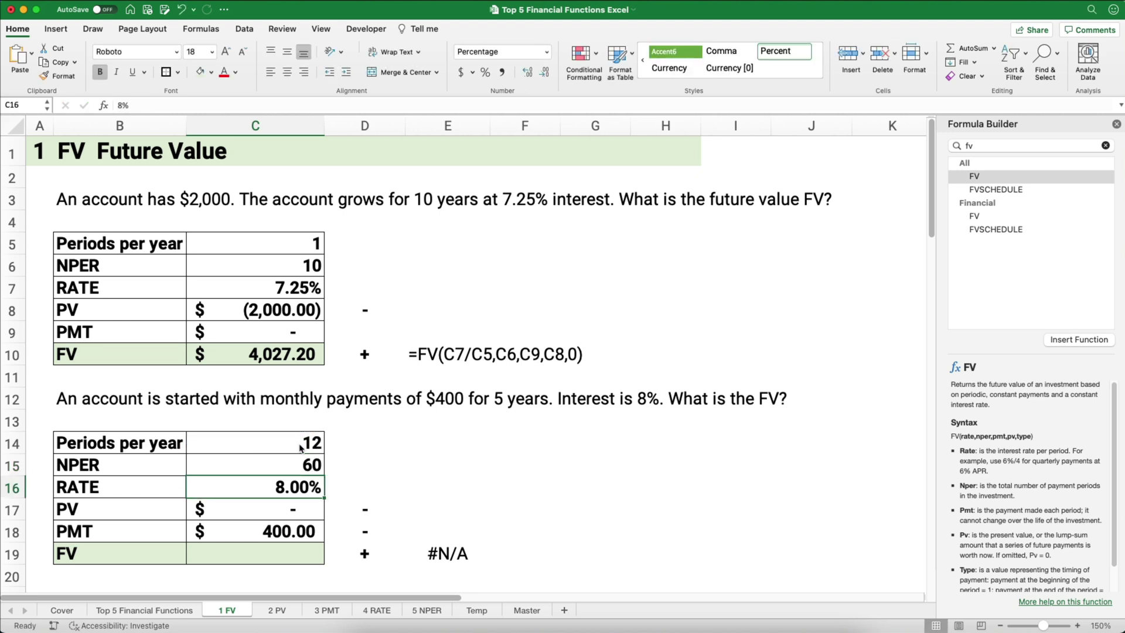
Enter 8% as the second problem's RATE and 0 as its PV.
{"action": "type", "text": "8%"}
{"action": "key", "text": "Return"}
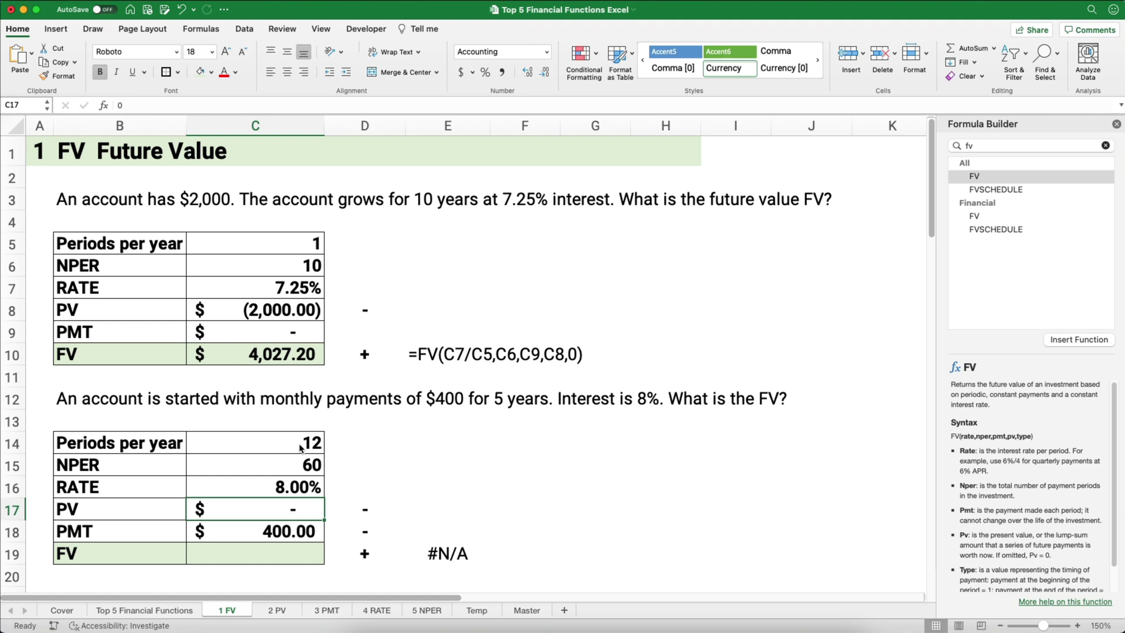
{"action": "type", "text": "0"}
{"action": "key", "text": "Return"}
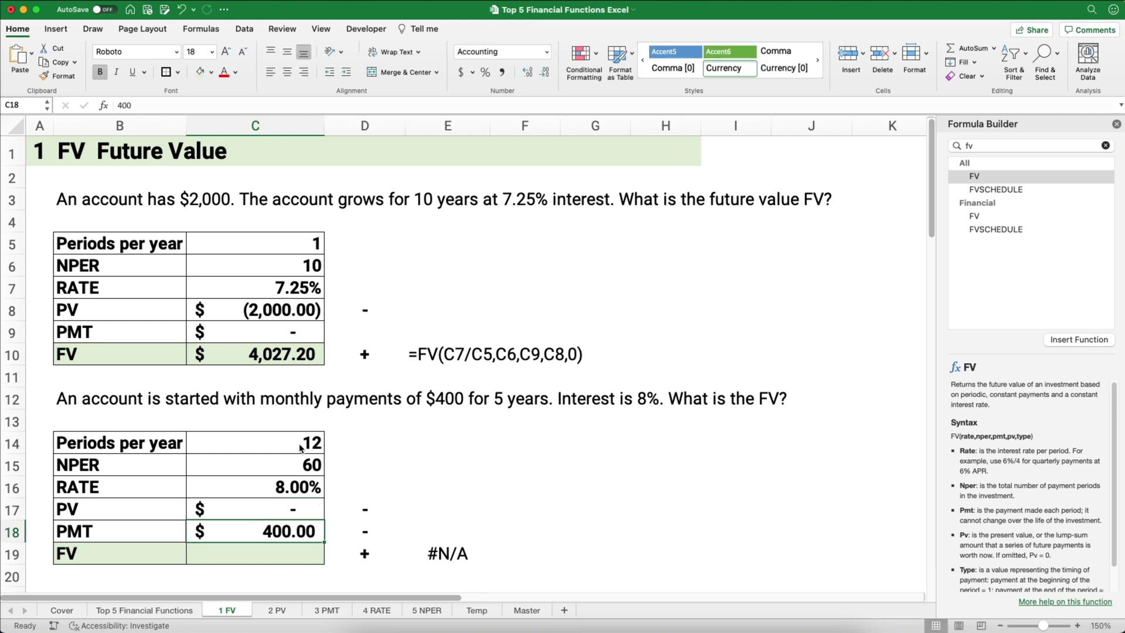
Enter -400 as the second problem's PMT and start the FV function in C19 with Rate C16/C14.
{"action": "type", "text": "-400"}
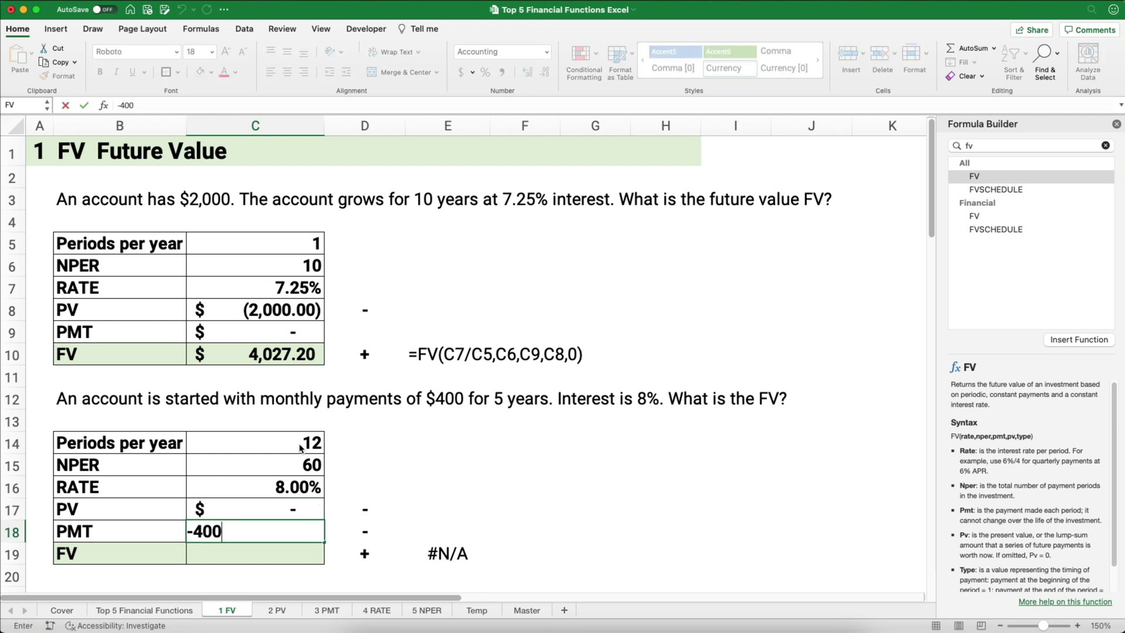
{"action": "key", "text": "Return"}
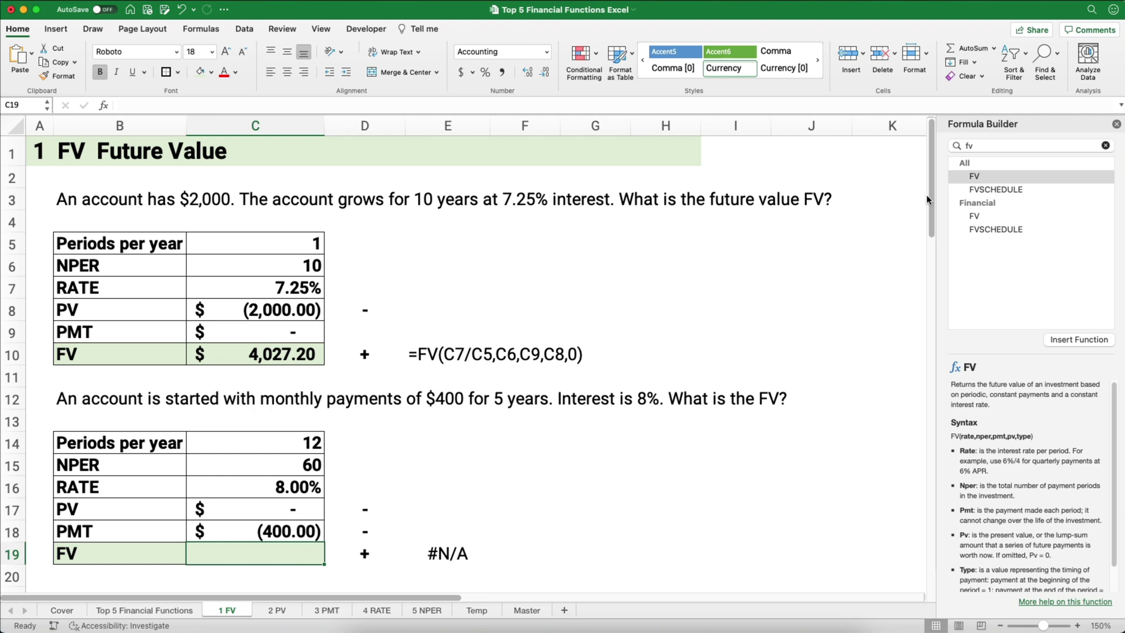
{"action": "double_click", "coordinate": [975, 177]}
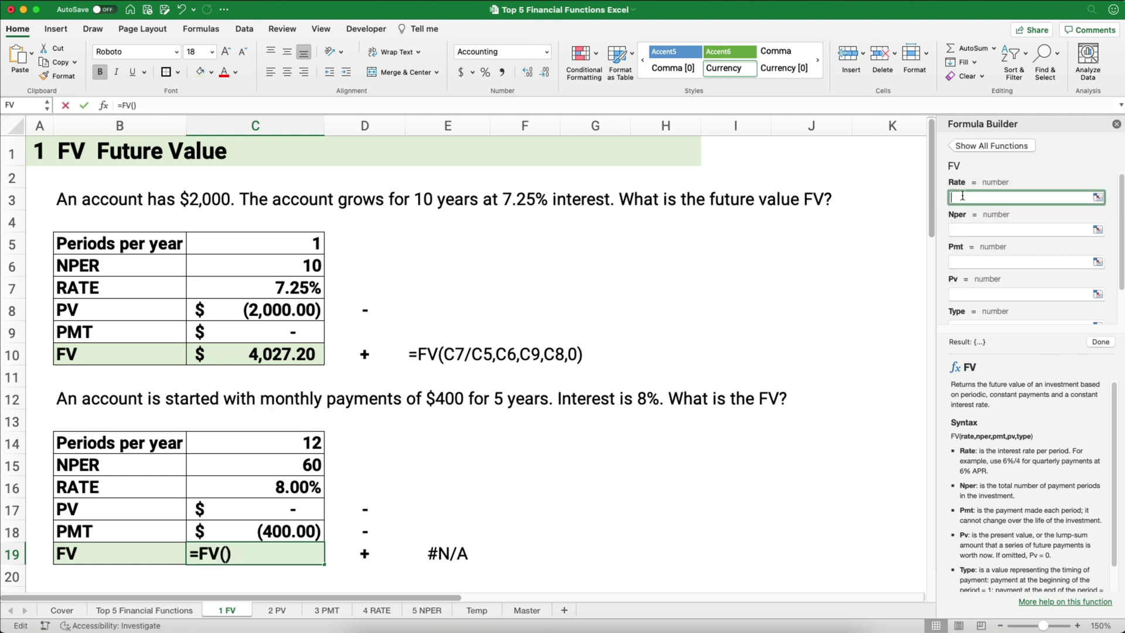
{"action": "left_click", "coordinate": [312, 485]}
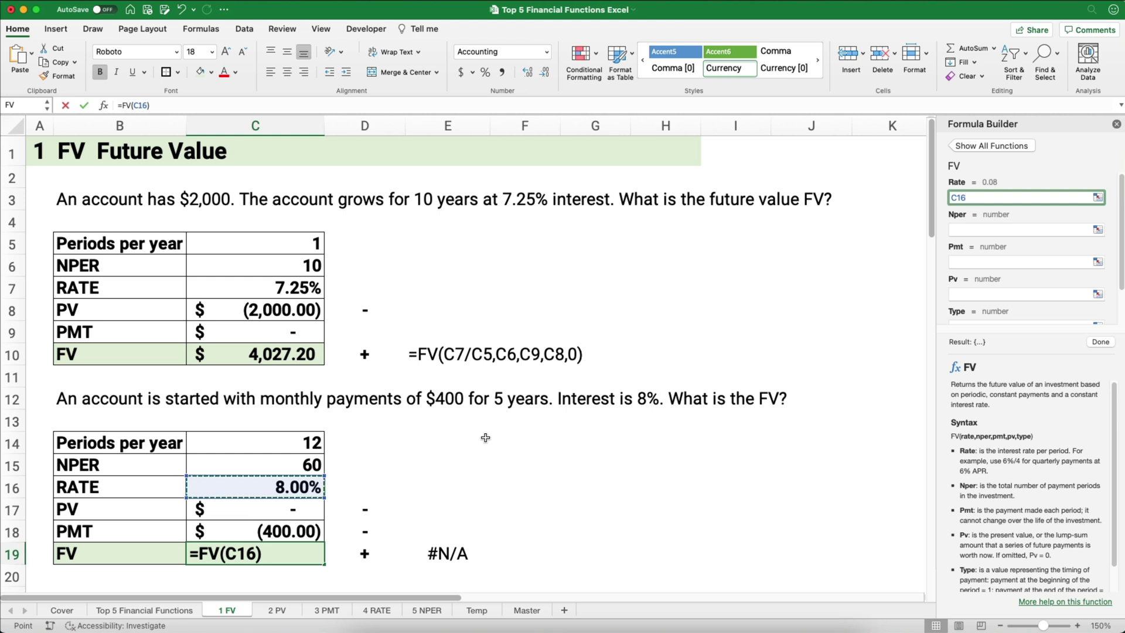
{"action": "type", "text": "/"}
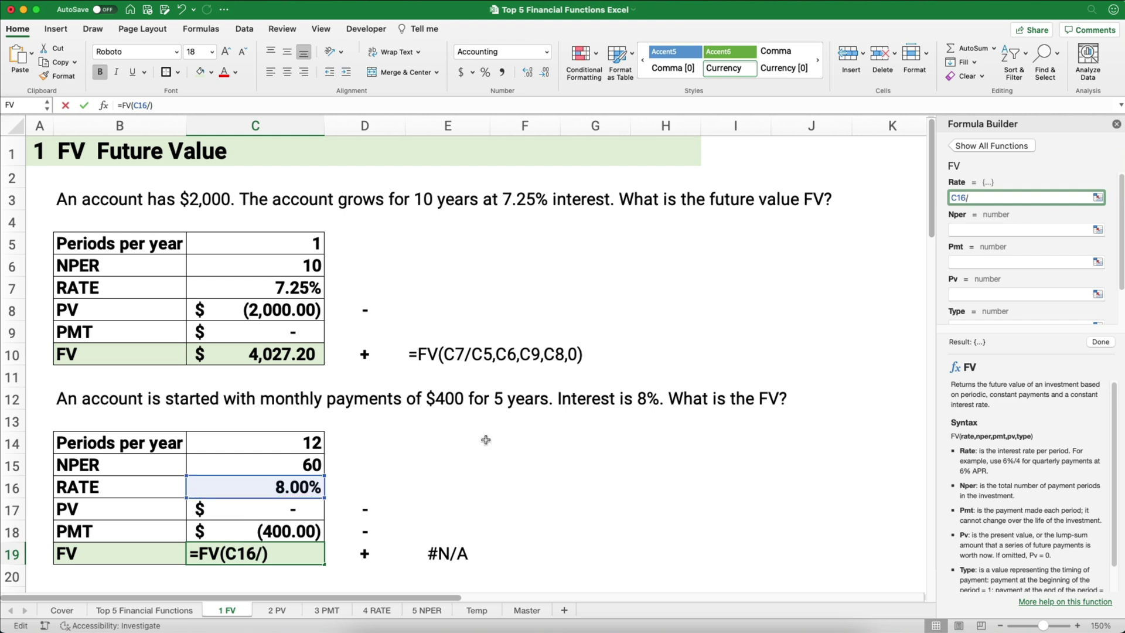
{"action": "left_click", "coordinate": [291, 441]}
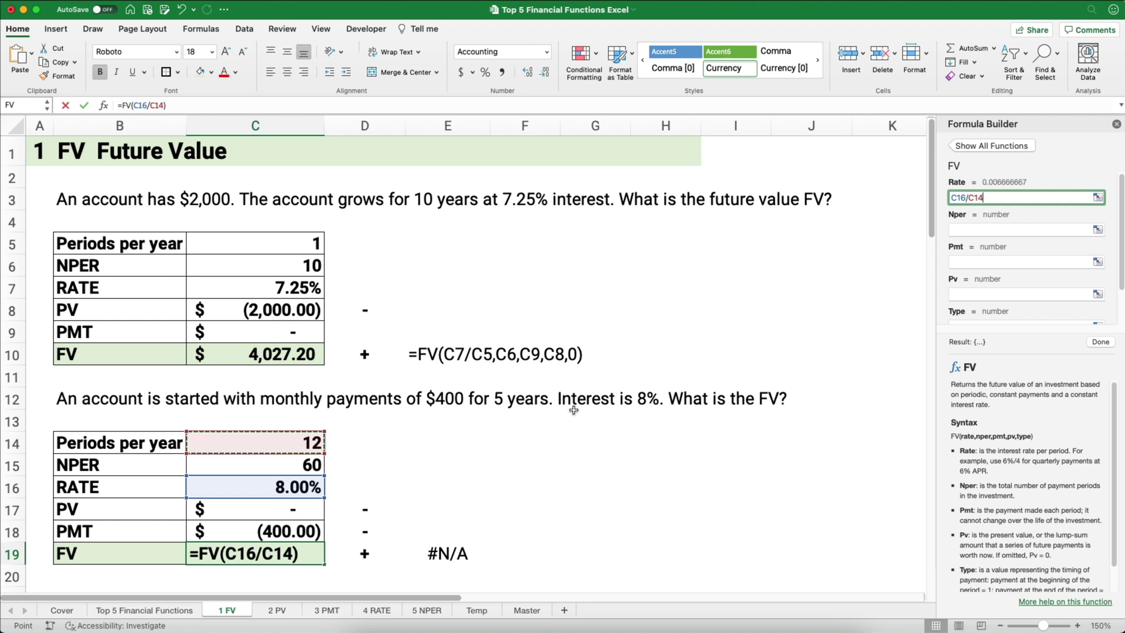
Set the FV function's Nper argument to C15, Pmt to C18 and Pv to C17.
{"action": "left_click", "coordinate": [964, 229]}
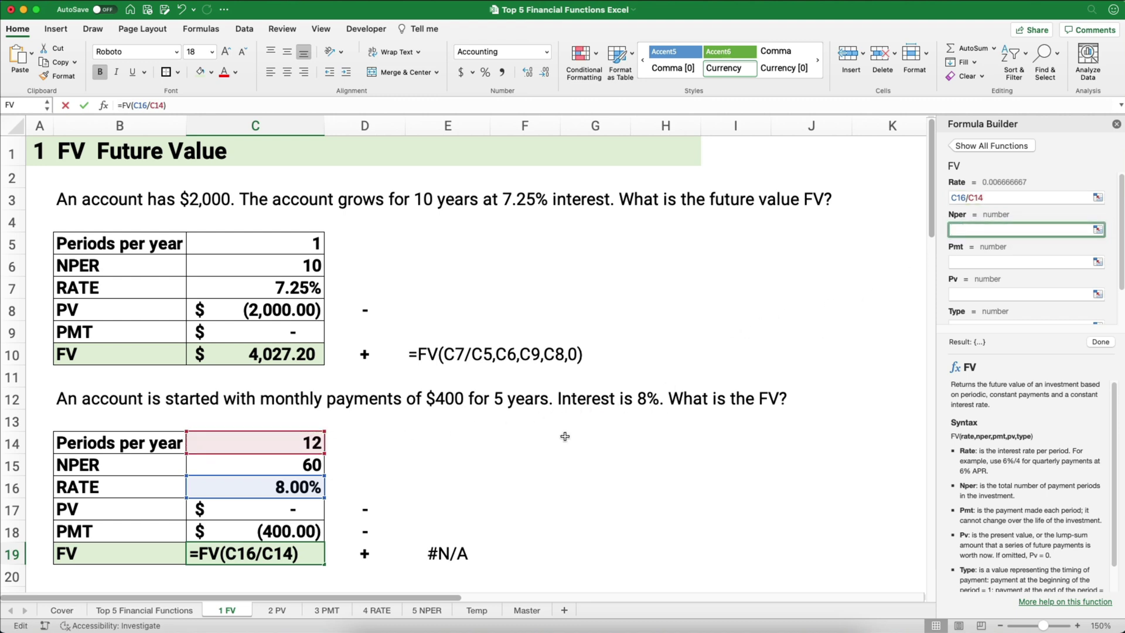
{"action": "left_click", "coordinate": [321, 463]}
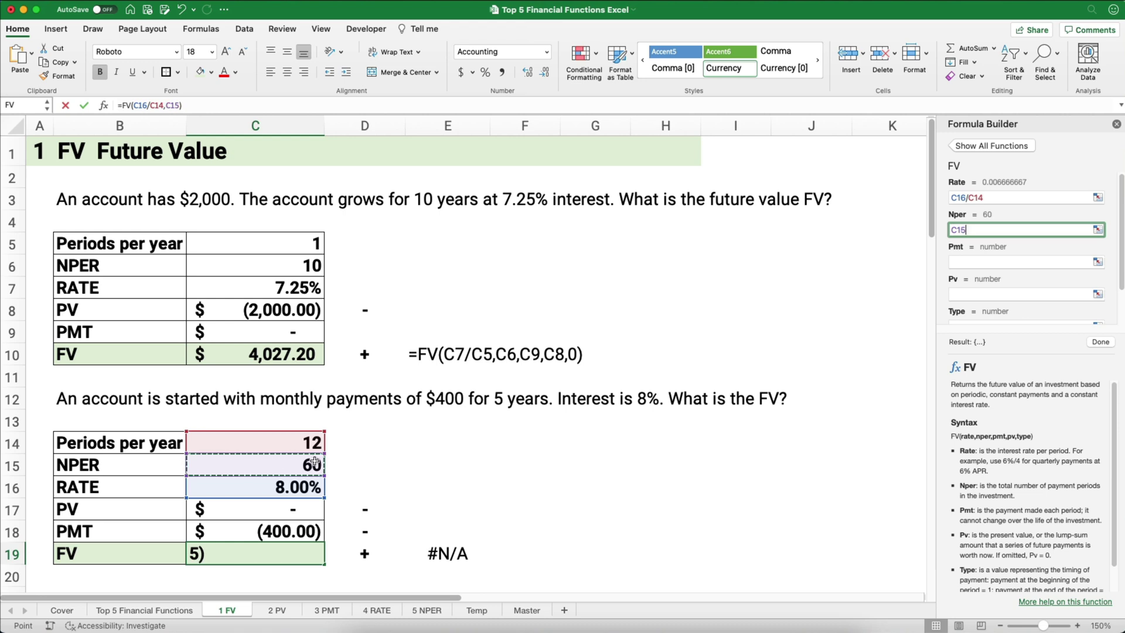
{"action": "left_click", "coordinate": [964, 263]}
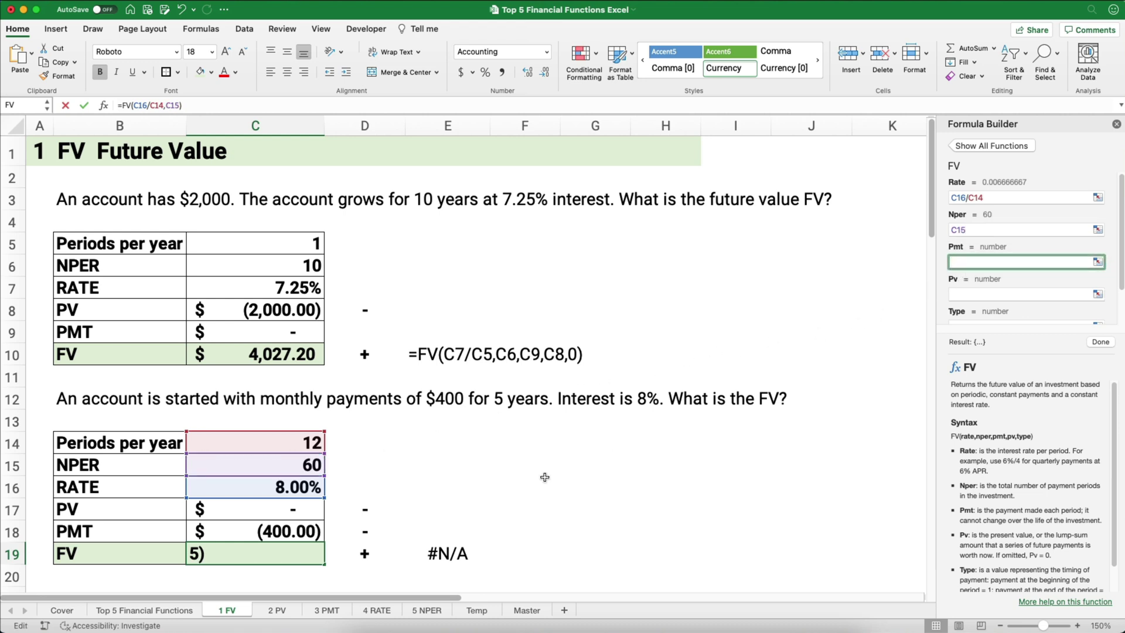
{"action": "left_click", "coordinate": [322, 530]}
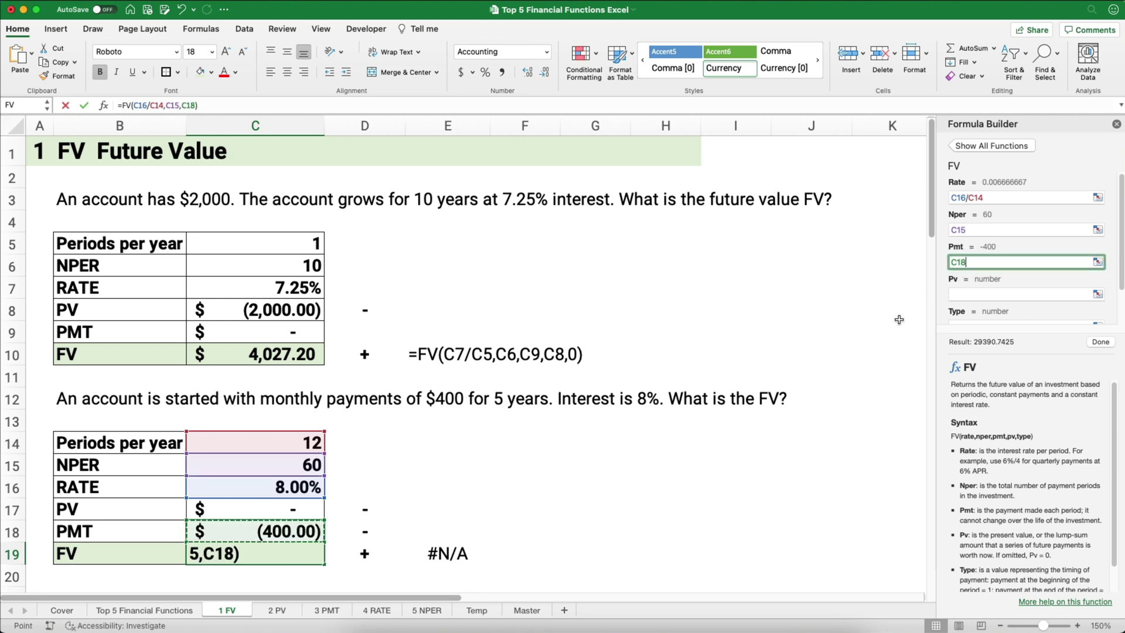
{"action": "left_click", "coordinate": [960, 293]}
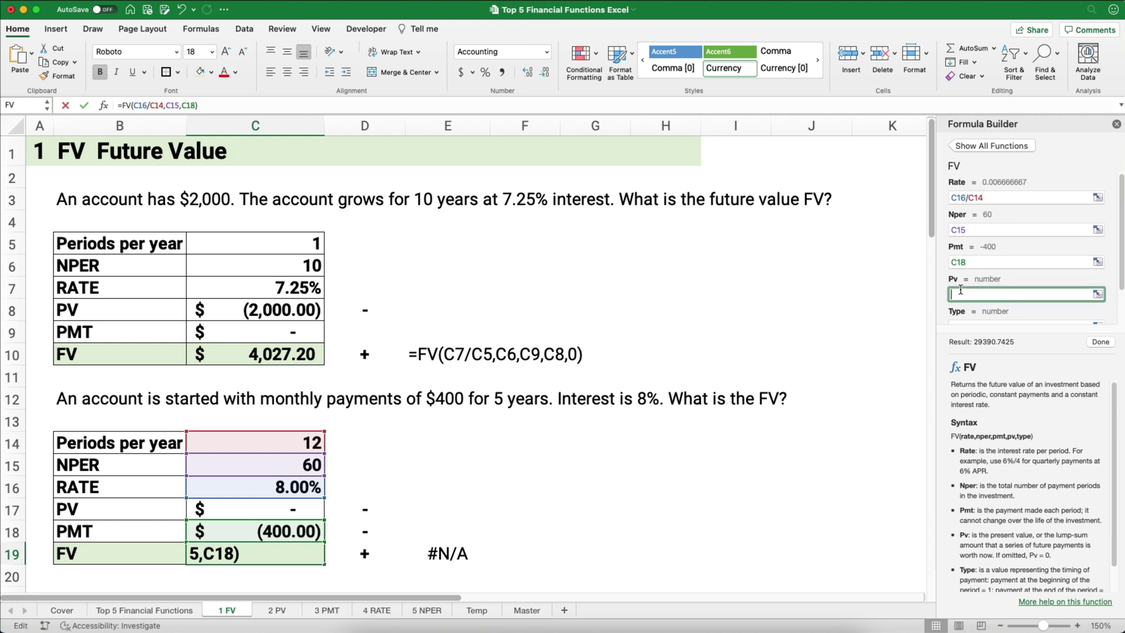
{"action": "left_click", "coordinate": [306, 505]}
Complete the FV function in C19 with Type 0 and apply the accounting number format to the result.
{"action": "scroll", "coordinate": [968, 277], "scroll_direction": "down", "scroll_amount": 1}
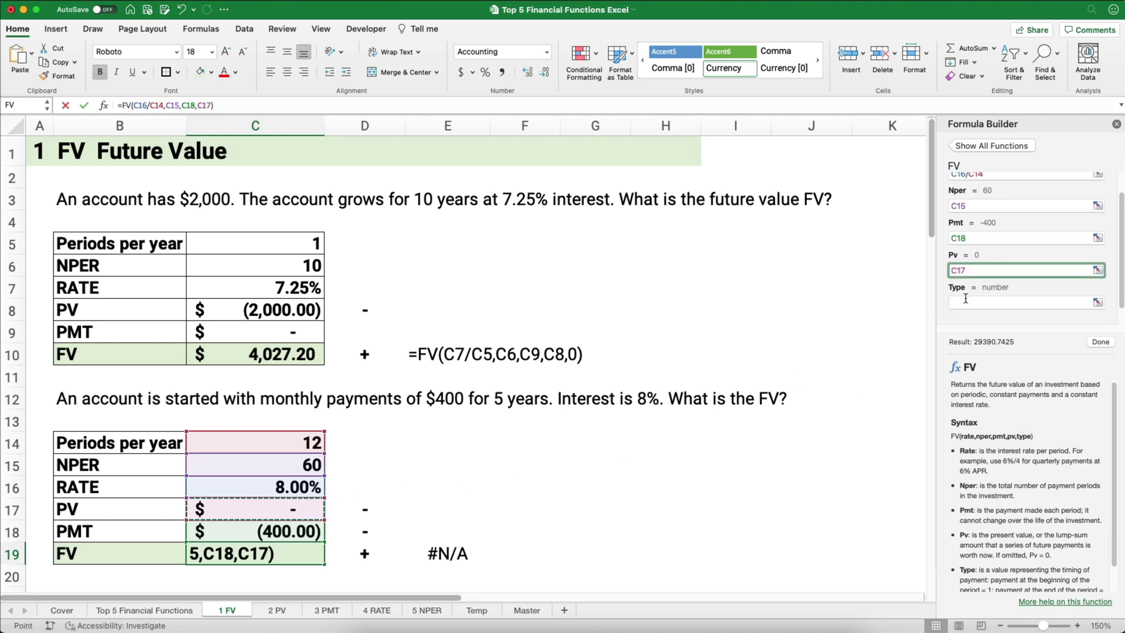
{"action": "left_click", "coordinate": [964, 301]}
{"action": "type", "text": "0"}
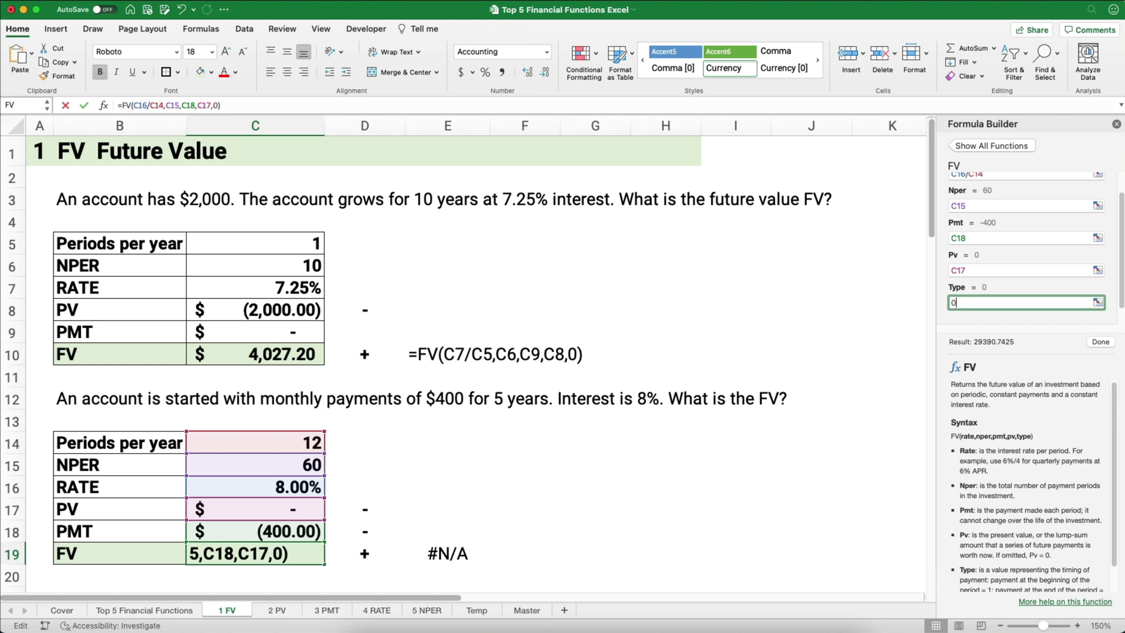
{"action": "left_click", "coordinate": [1097, 341]}
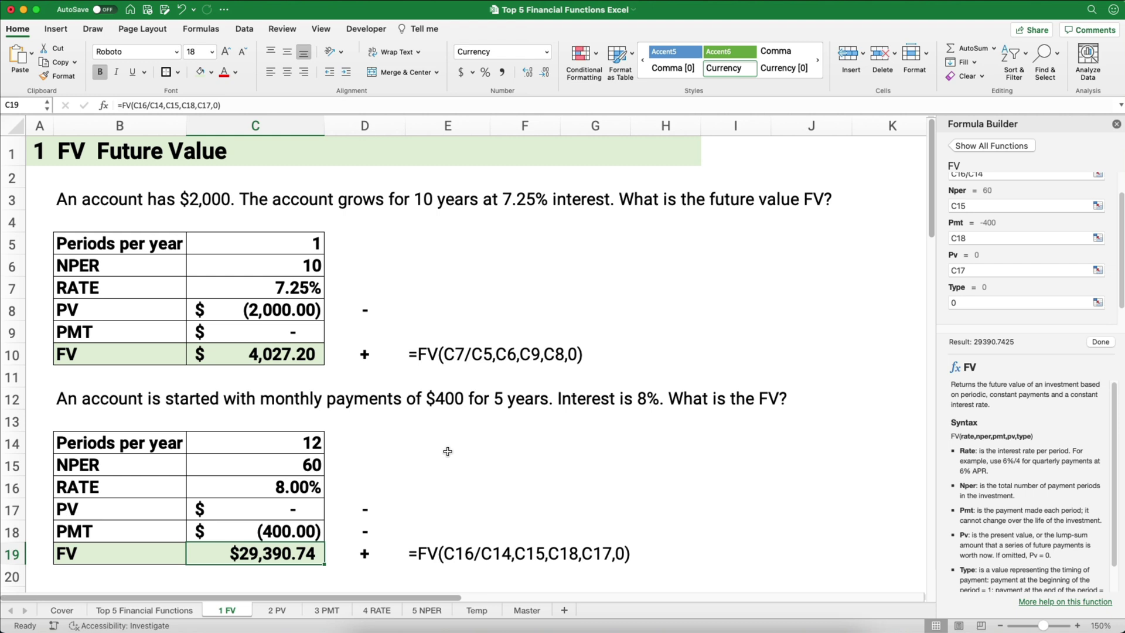
{"action": "left_click", "coordinate": [462, 78]}
Try -10000 as the second problem's PV in C17, and undo the change.
{"action": "left_click", "coordinate": [311, 506]}
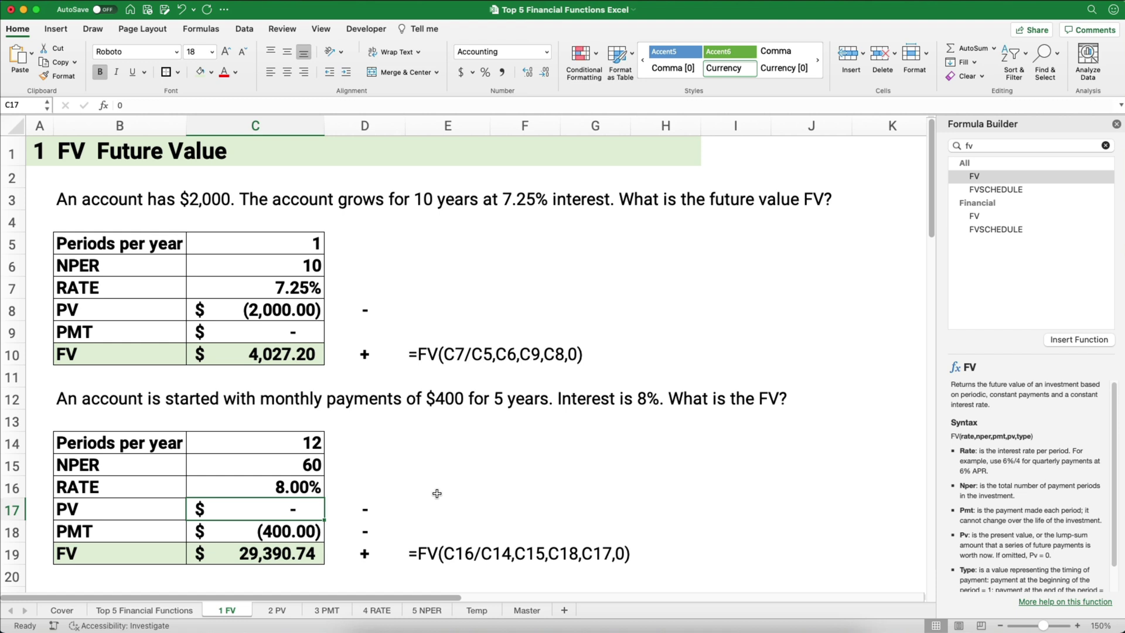
{"action": "type", "text": "-10000"}
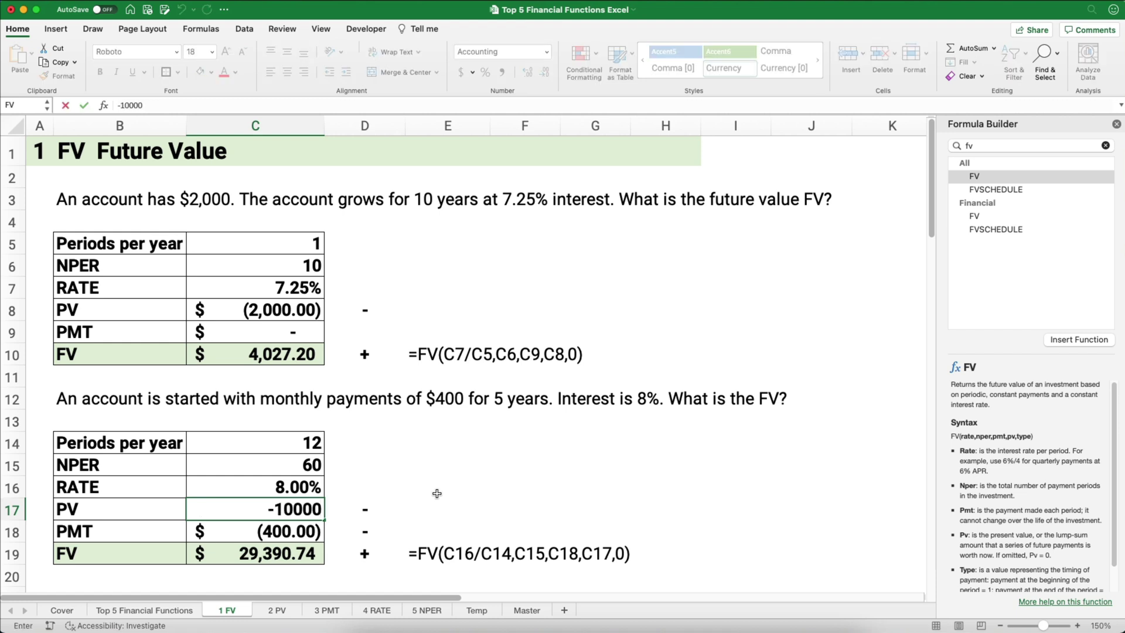
{"action": "key", "text": "Return"}
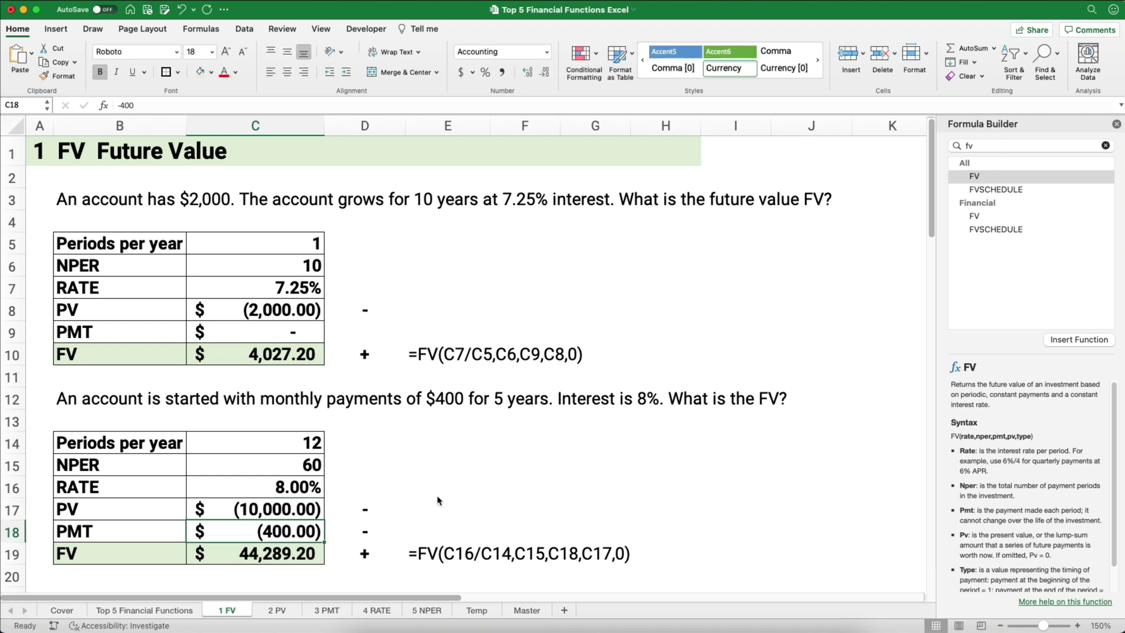
{"action": "key", "text": "super+z"}
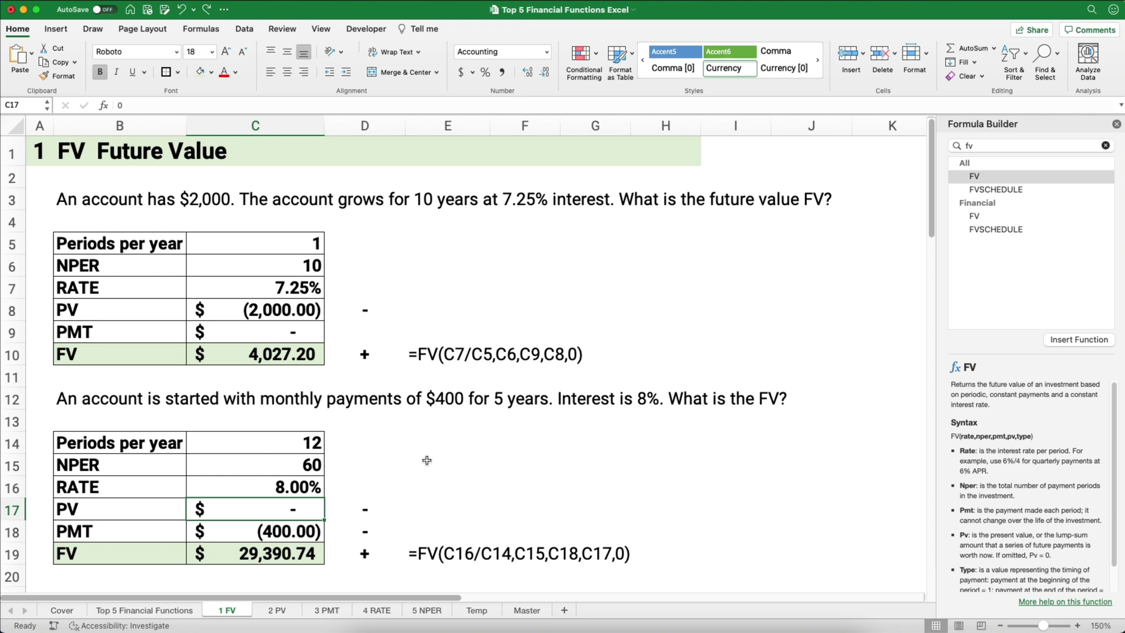
Clear the values in C7:C13 of the present value problem on the 2 PV sheet.
{"action": "left_click", "coordinate": [278, 610]}
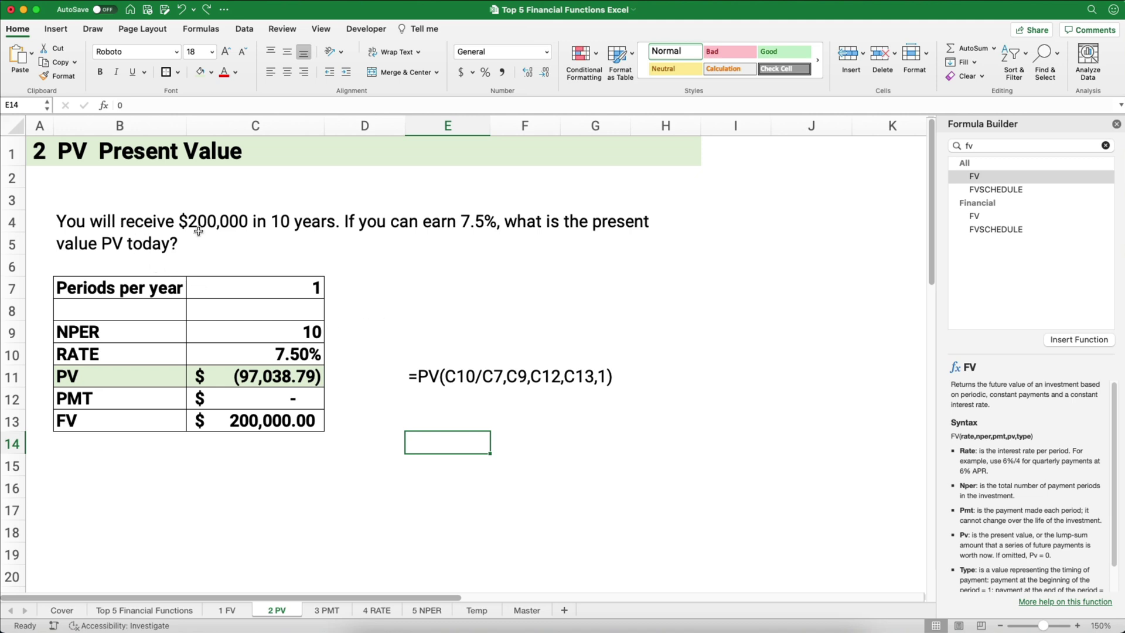
{"action": "left_click_drag", "start_coordinate": [240, 286], "coordinate": [246, 411]}
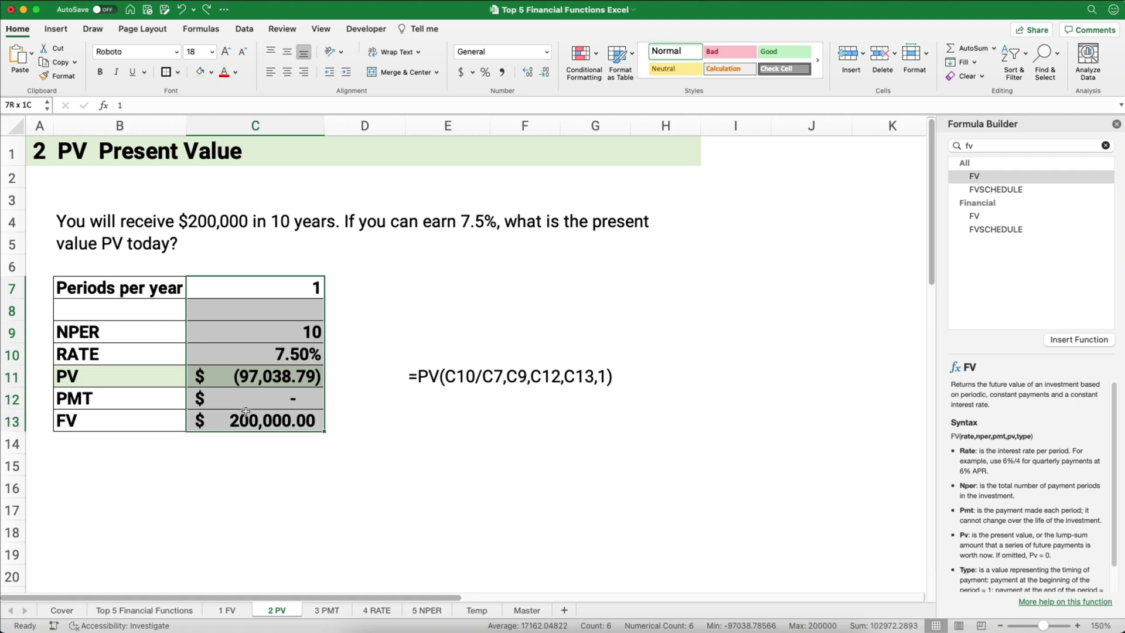
{"action": "key", "text": "Delete"}
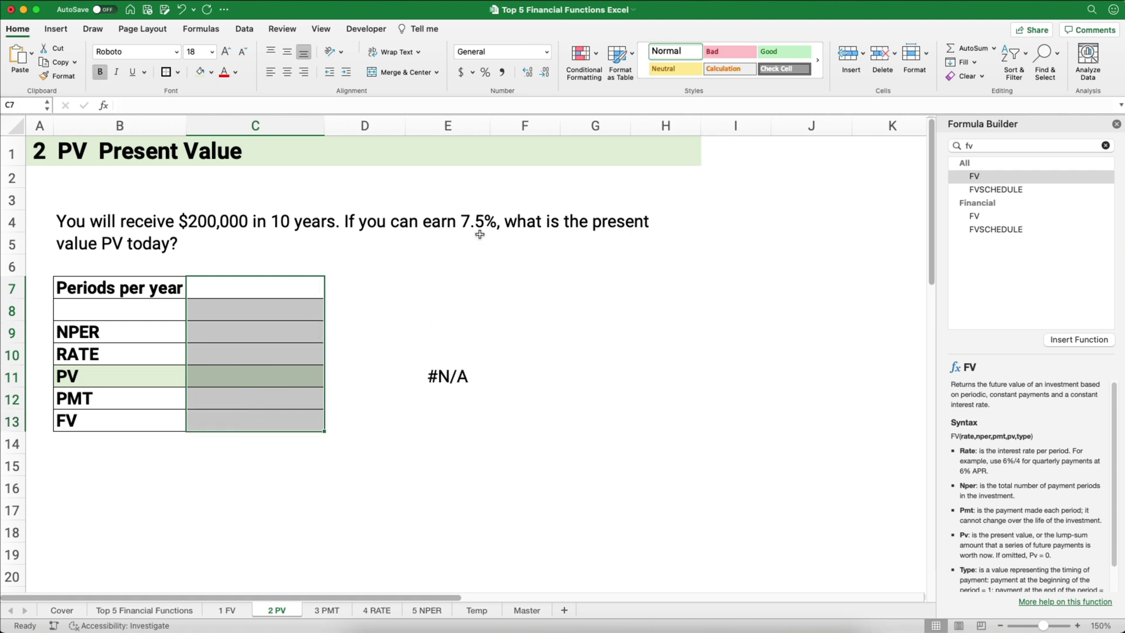
Enter 1 as the periods per year, 10 as NPER and 7.5% as RATE for the present value problem.
{"action": "left_click", "coordinate": [245, 284]}
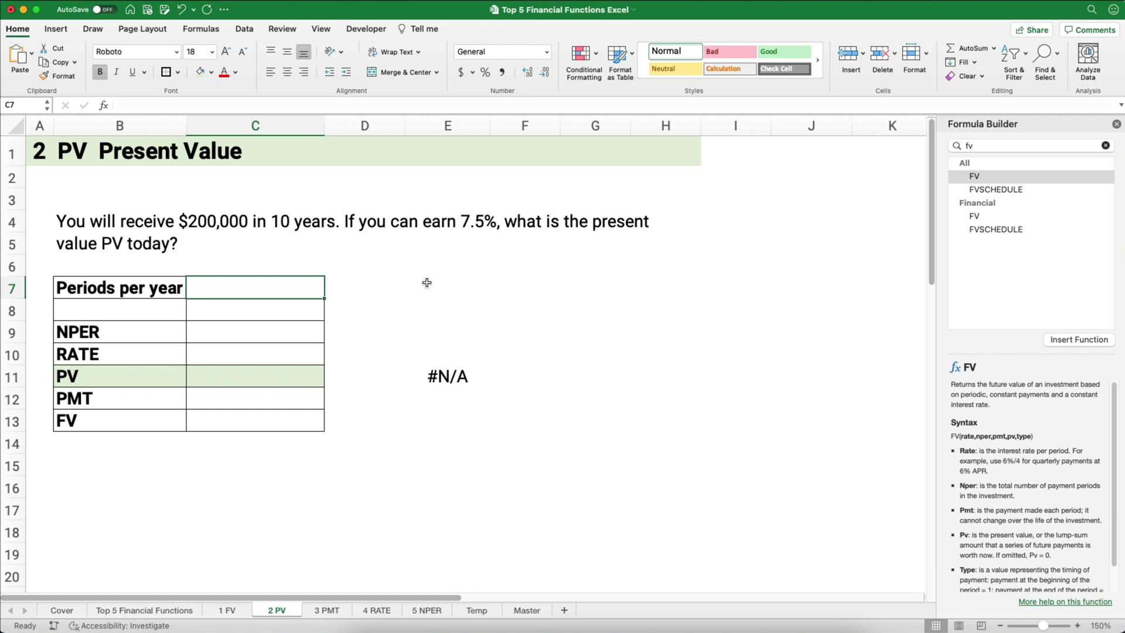
{"action": "type", "text": "1"}
{"action": "key", "text": "Return"}
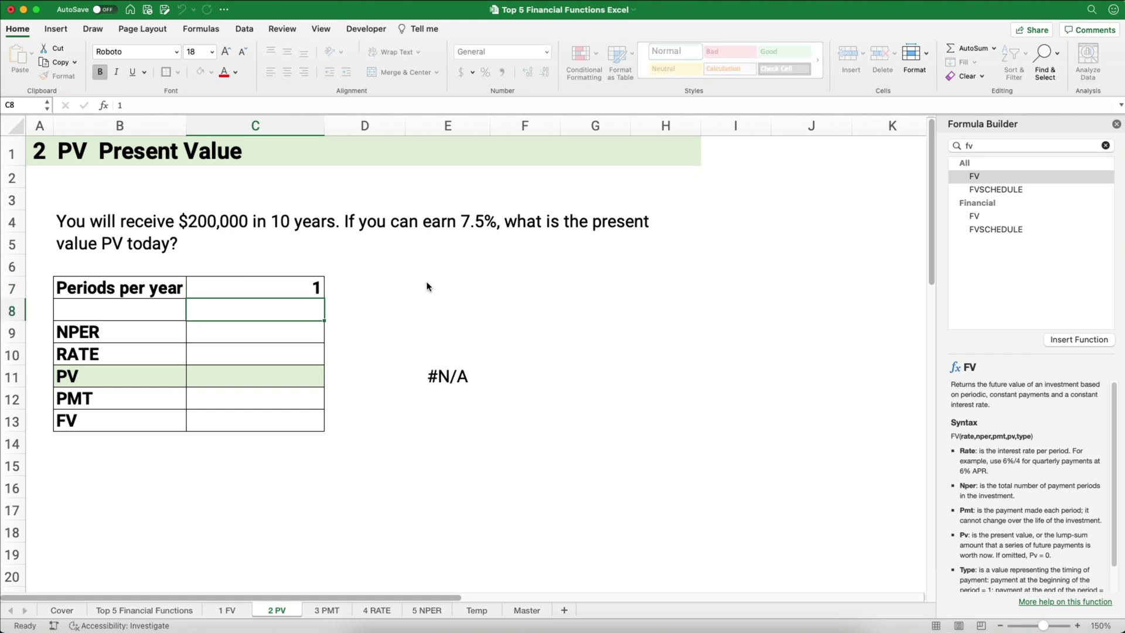
{"action": "key", "text": "Return"}
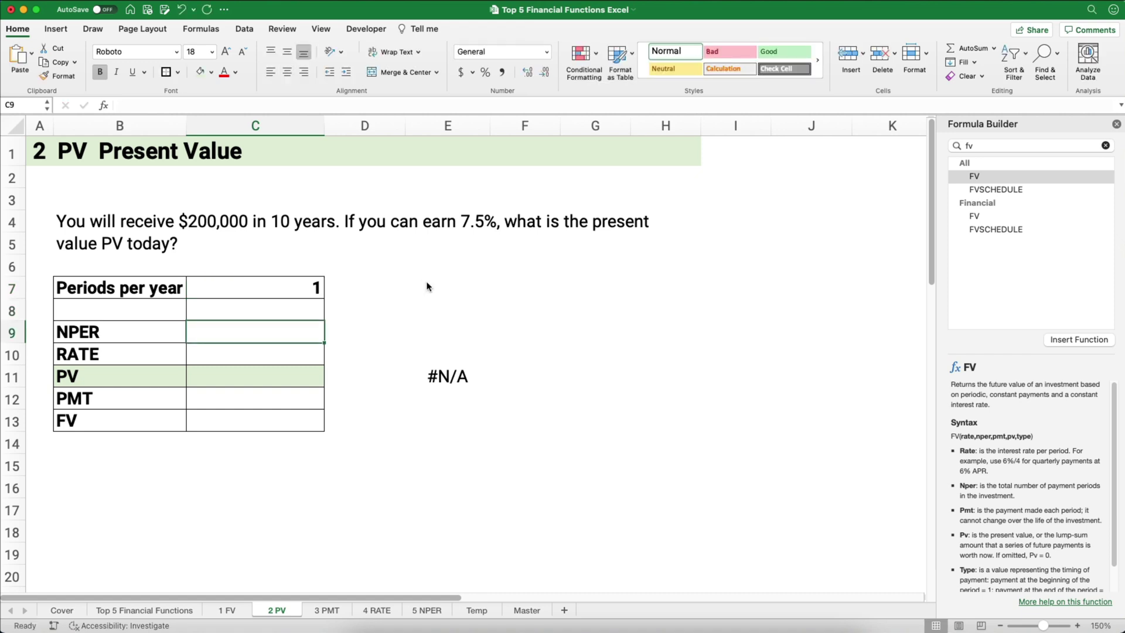
{"action": "type", "text": "10"}
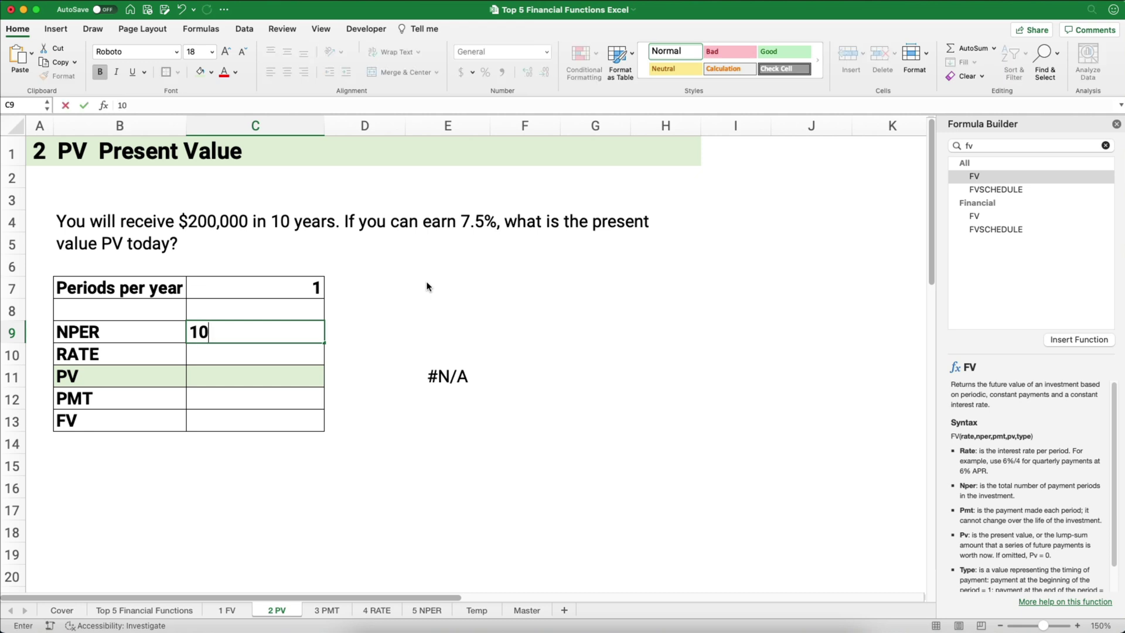
{"action": "key", "text": "Return"}
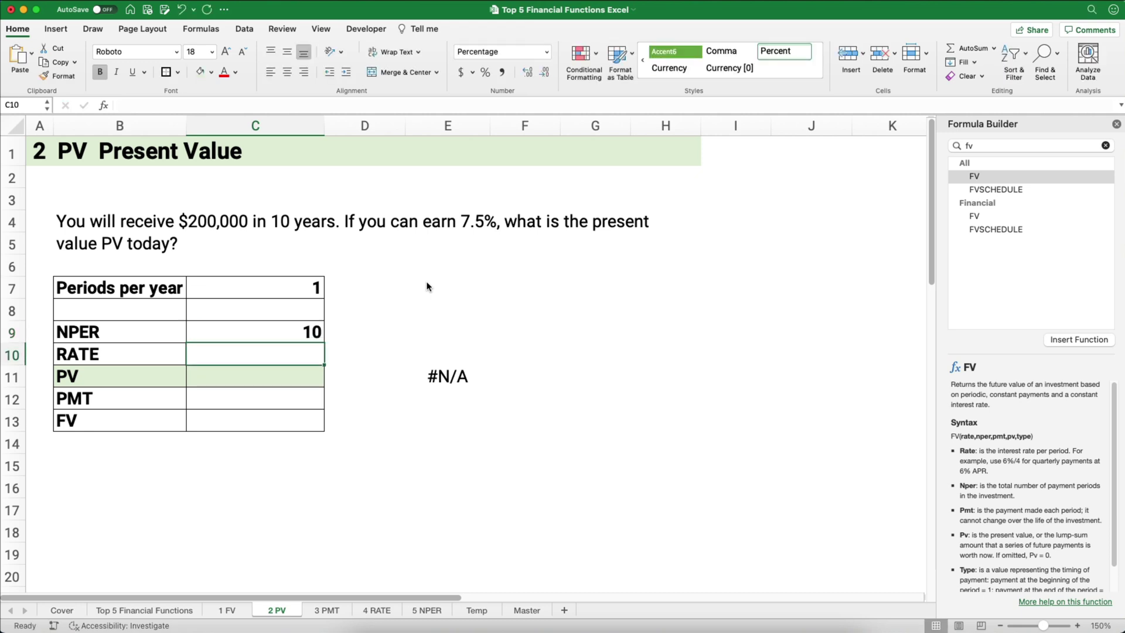
{"action": "type", "text": "7.5"}
{"action": "key", "text": "Return"}
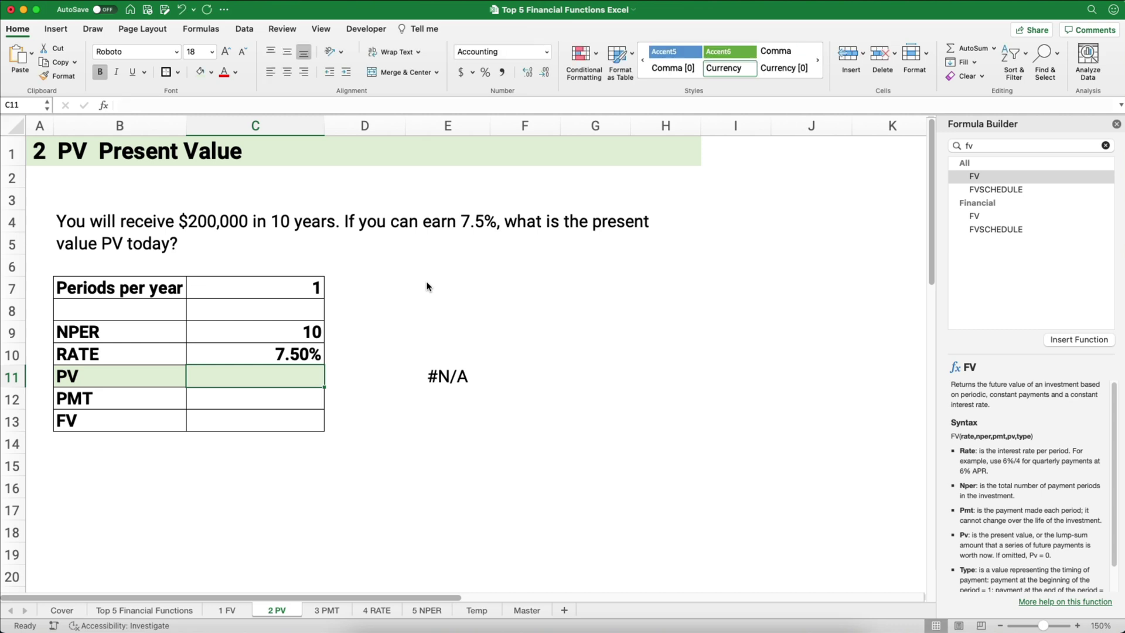
Enter 0 as PMT in C12 and 200000 as FV in C13.
{"action": "key", "text": "Return"}
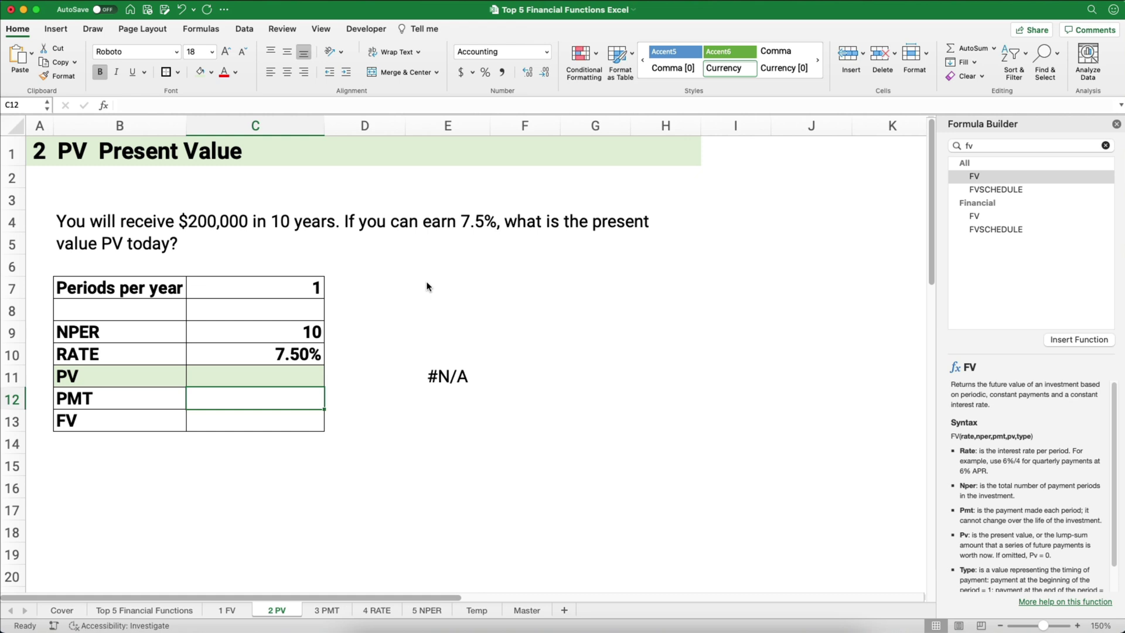
{"action": "type", "text": "0"}
{"action": "key", "text": "Return"}
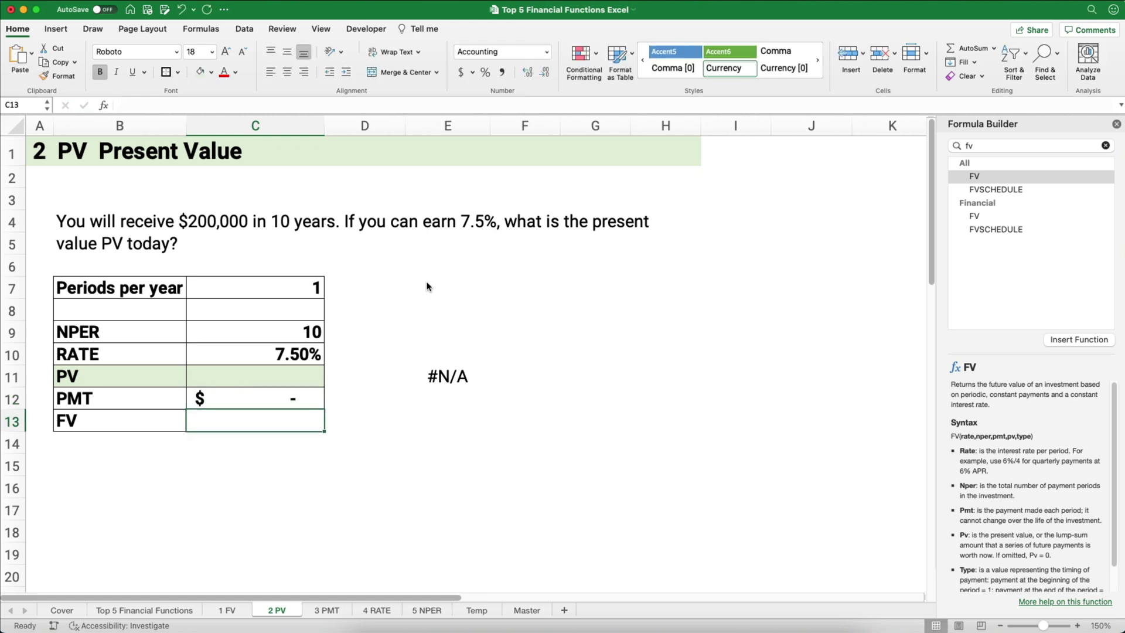
{"action": "type", "text": "200000"}
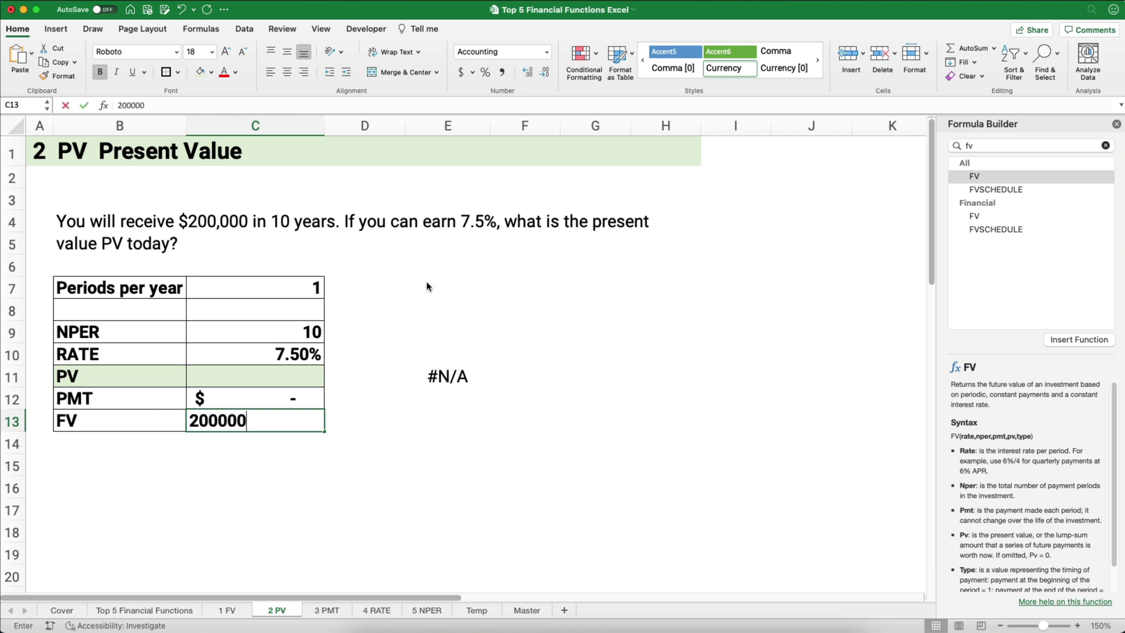
{"action": "key", "text": "Return"}
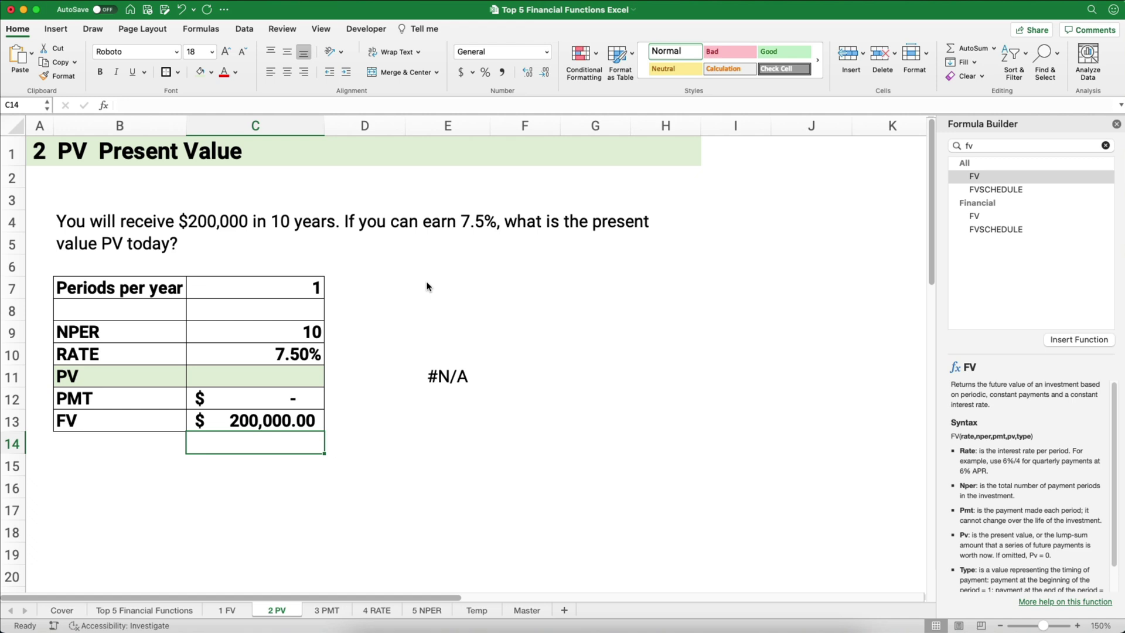
Insert the PV function in C11 of the present value problem with C10/C7 as its Rate.
{"action": "left_click", "coordinate": [292, 376]}
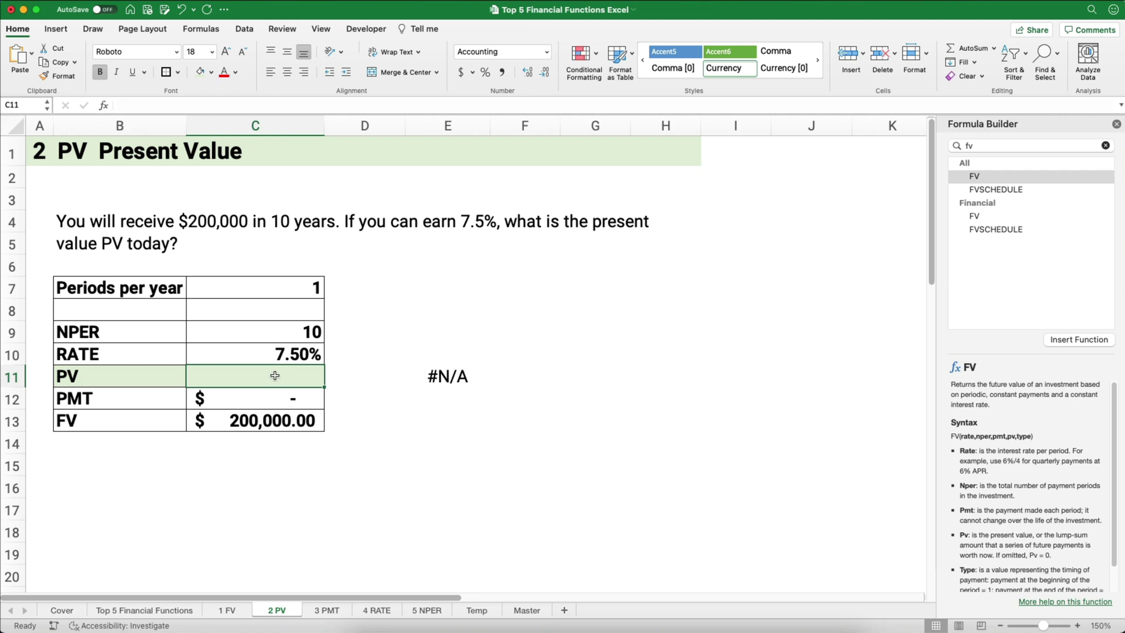
{"action": "double_click", "coordinate": [975, 147]}
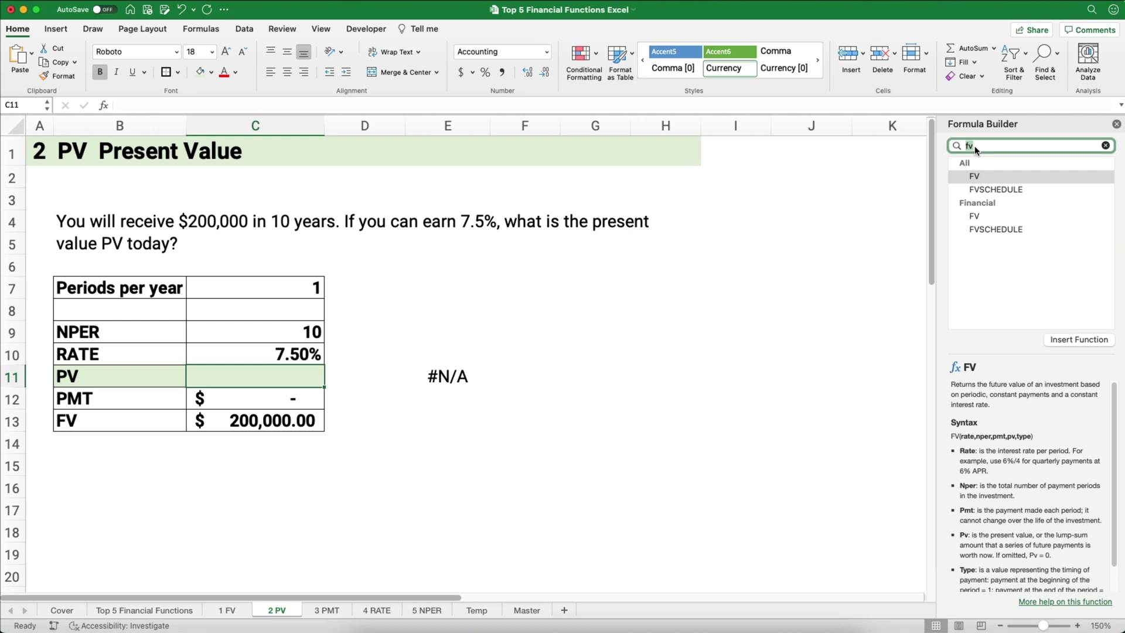
{"action": "type", "text": "pv"}
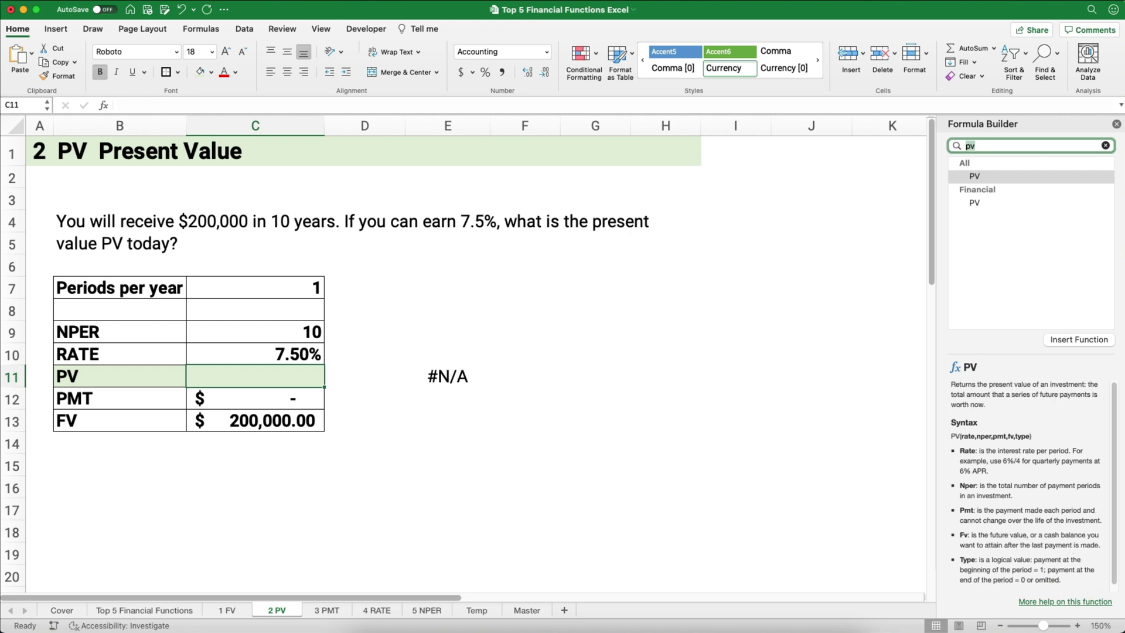
{"action": "double_click", "coordinate": [983, 174]}
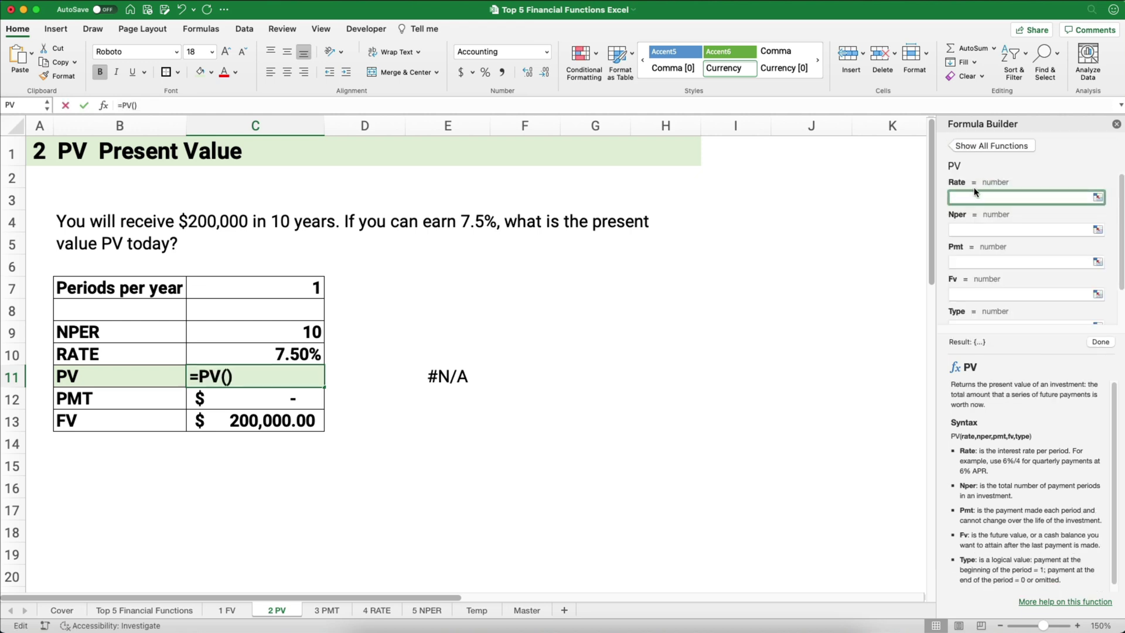
{"action": "left_click", "coordinate": [304, 354]}
{"action": "type", "text": "/"}
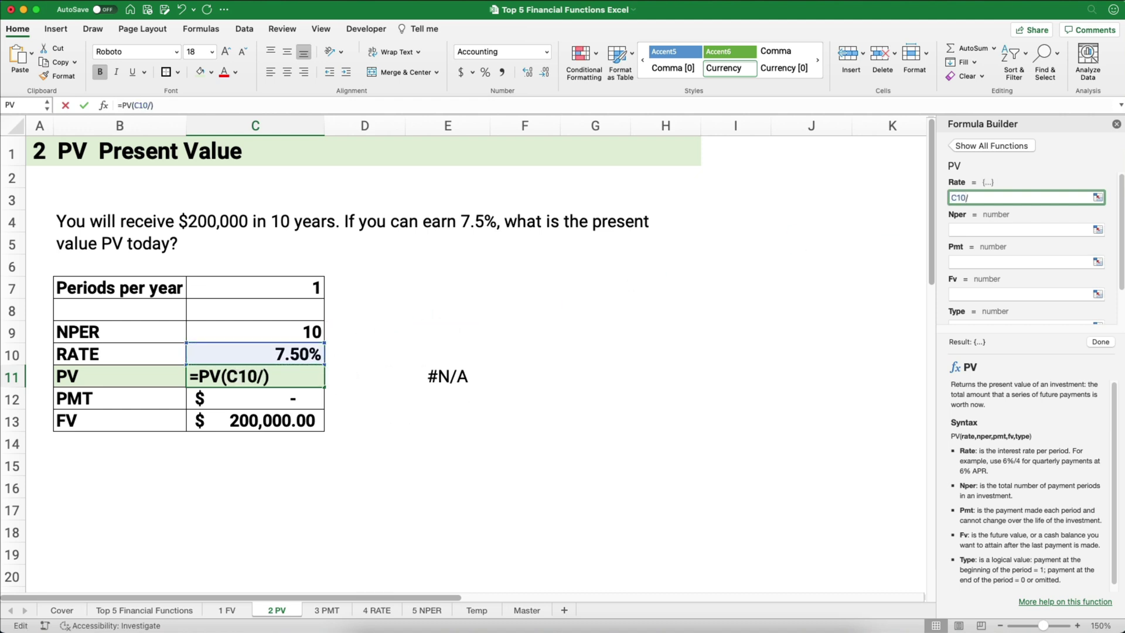
{"action": "left_click", "coordinate": [287, 287]}
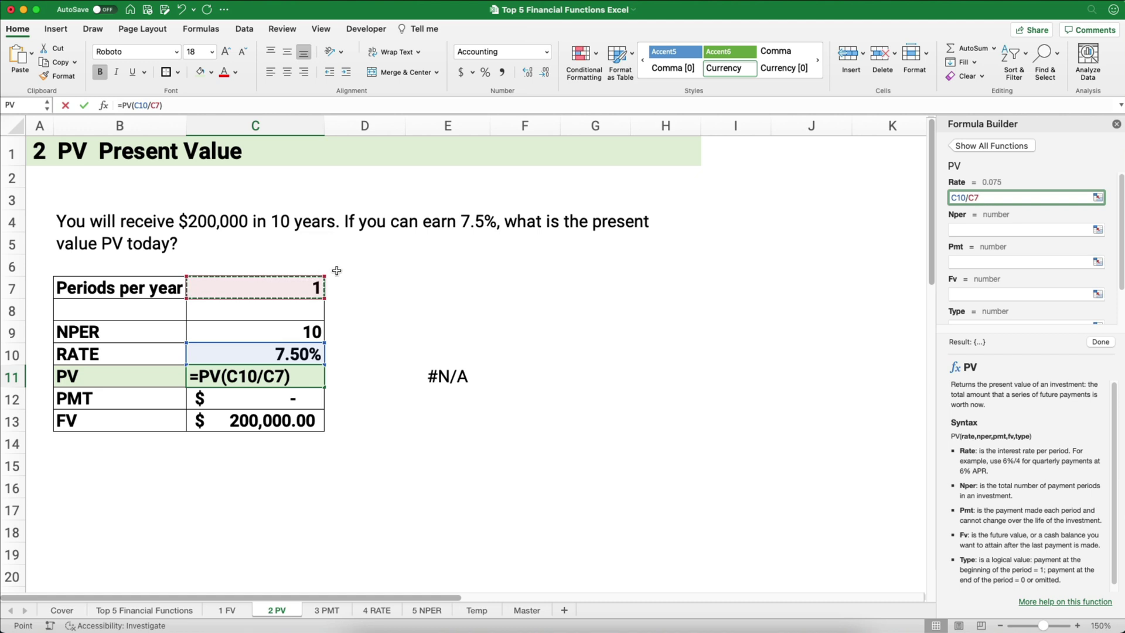
Set the PV function's Nper to C9, Pmt to C12 and Fv to C13.
{"action": "left_click", "coordinate": [962, 227]}
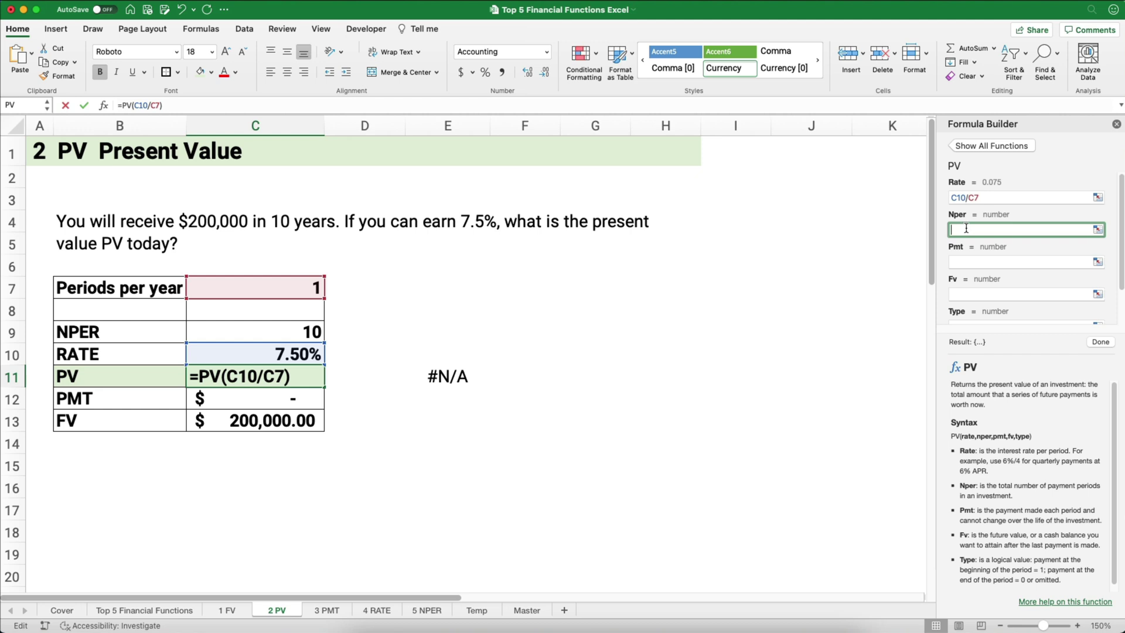
{"action": "left_click", "coordinate": [310, 333]}
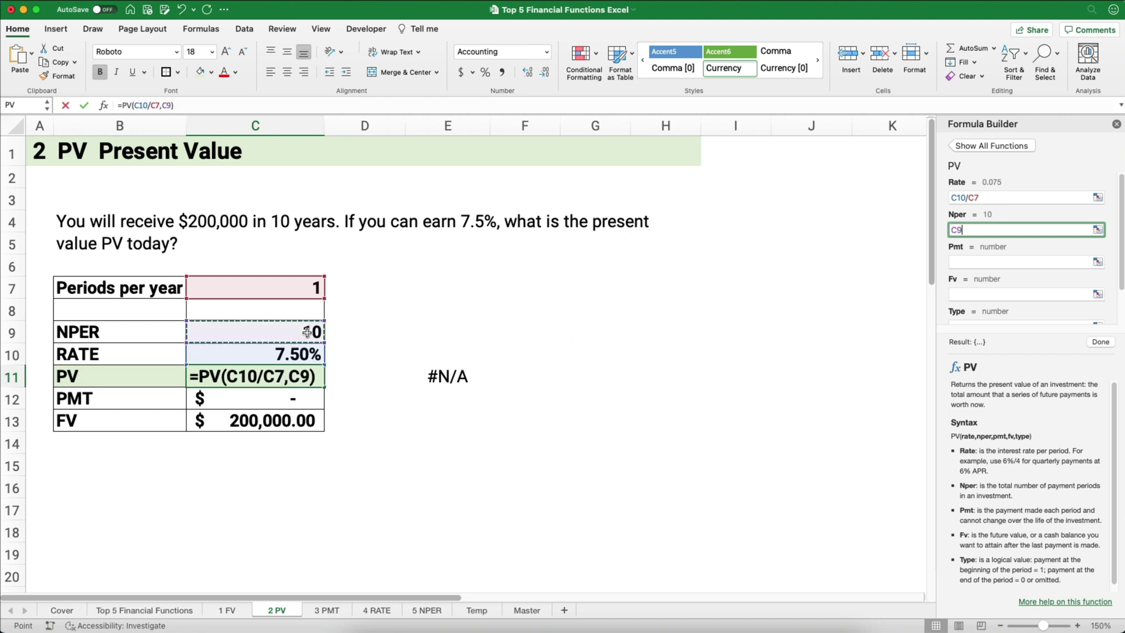
{"action": "left_click", "coordinate": [952, 261]}
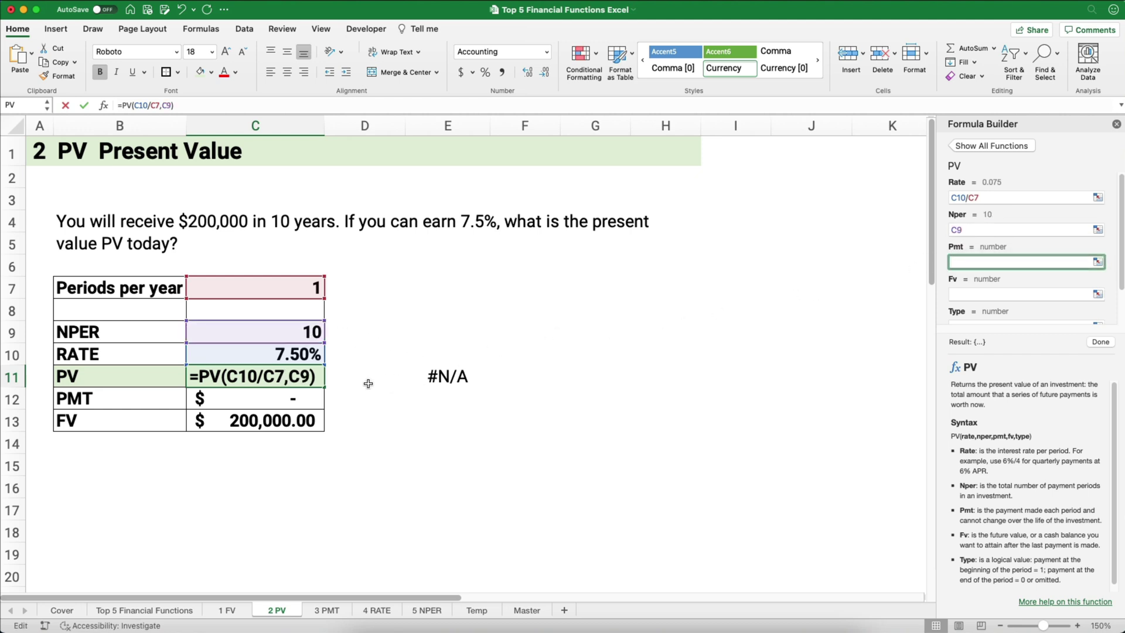
{"action": "left_click", "coordinate": [302, 396]}
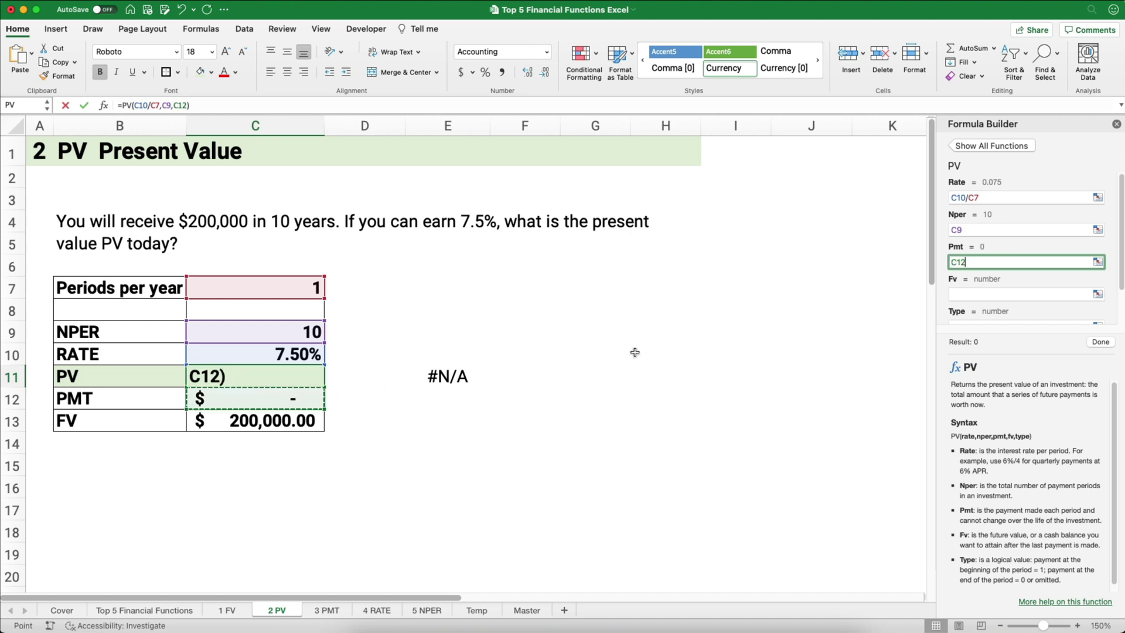
{"action": "left_click", "coordinate": [954, 294]}
{"action": "left_click", "coordinate": [311, 419]}
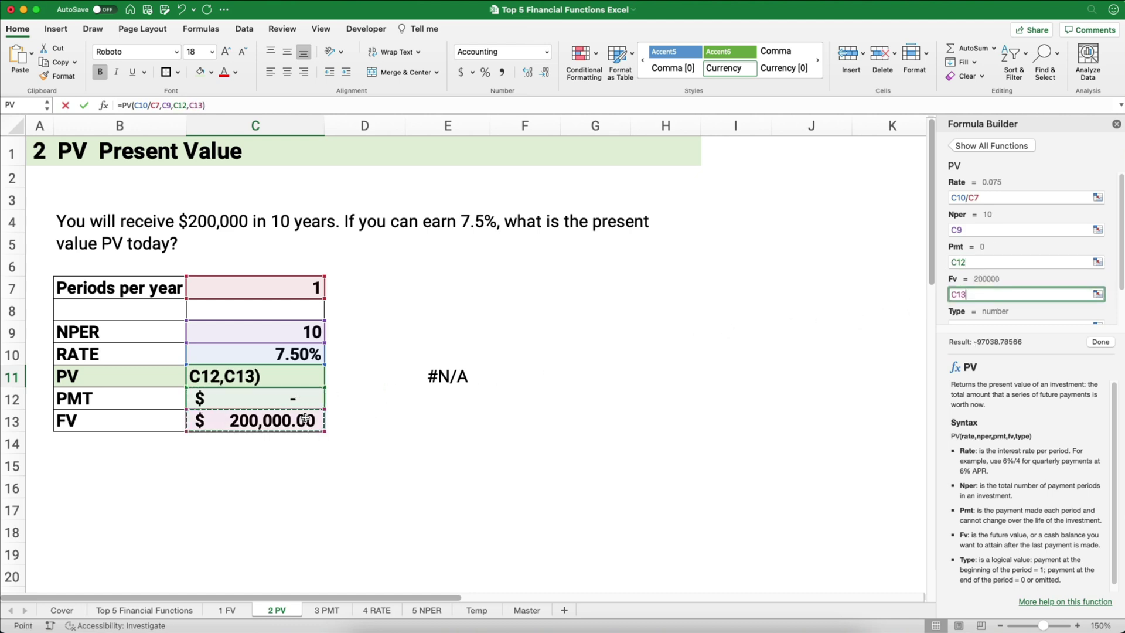
Complete the PV function with Type 0 and apply the dollar Accounting format to C11.
{"action": "scroll", "coordinate": [1017, 247], "scroll_direction": "down", "scroll_amount": 3}
{"action": "left_click", "coordinate": [969, 284]}
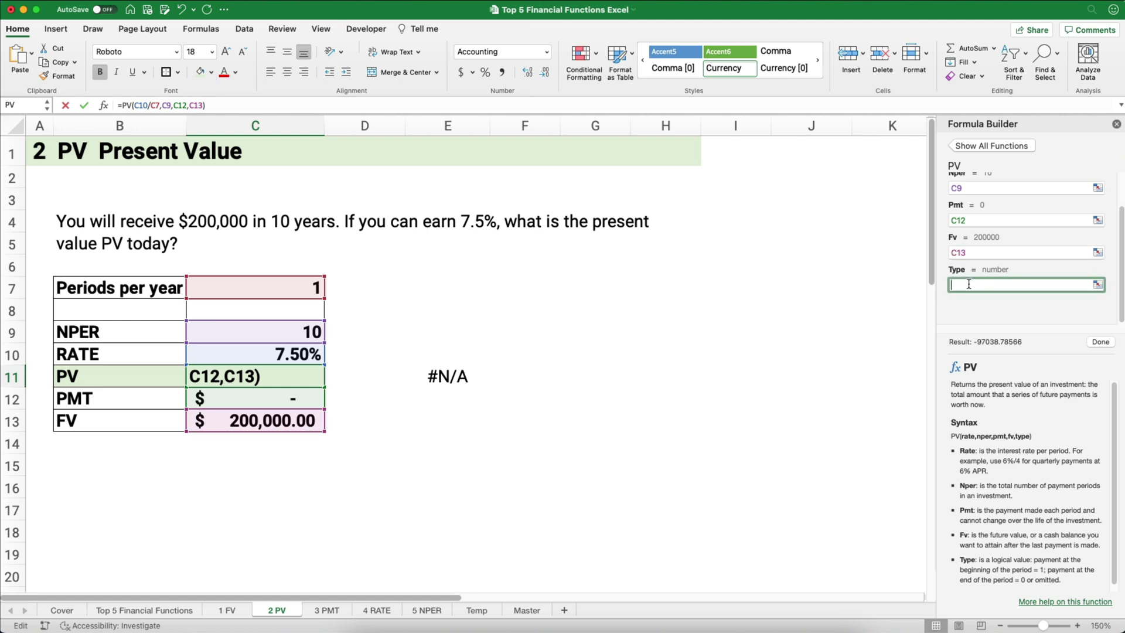
{"action": "type", "text": "0"}
{"action": "left_click", "coordinate": [1102, 342]}
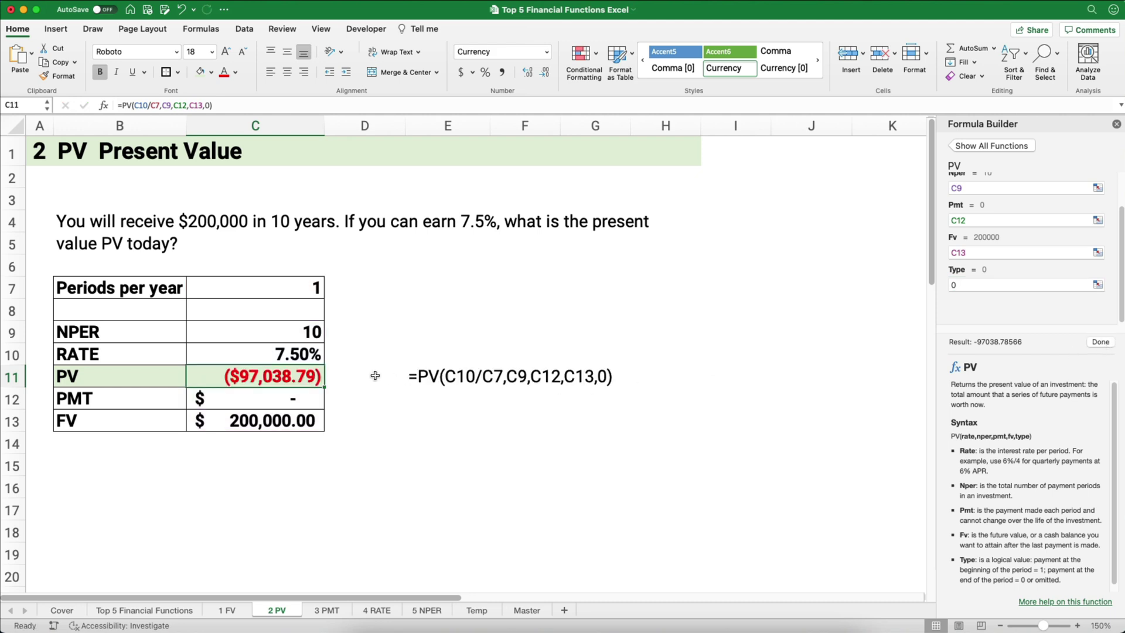
{"action": "left_click", "coordinate": [461, 75]}
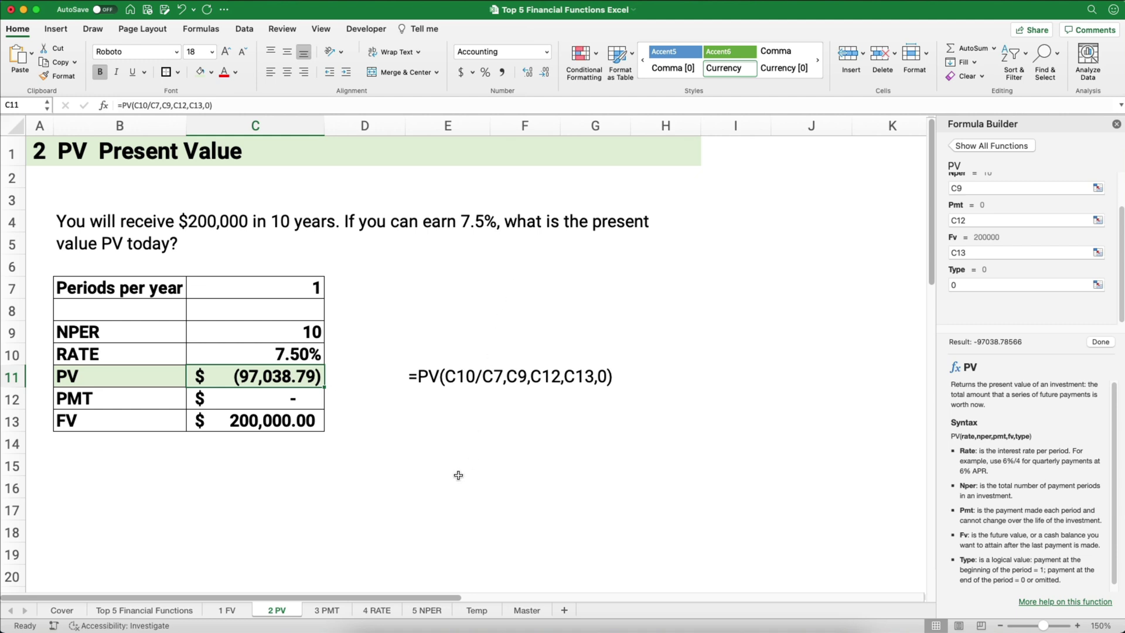
Clear the values in C7:C13 of the car payment problem on the 3 PMT sheet.
{"action": "left_click", "coordinate": [327, 611]}
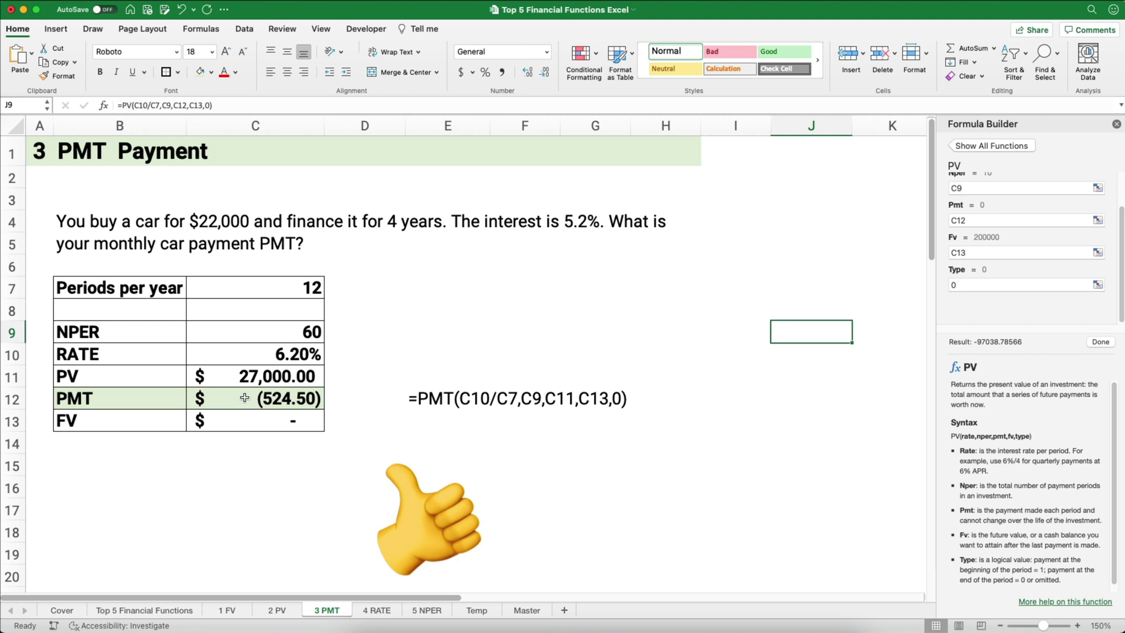
{"action": "left_click_drag", "start_coordinate": [259, 291], "coordinate": [276, 414]}
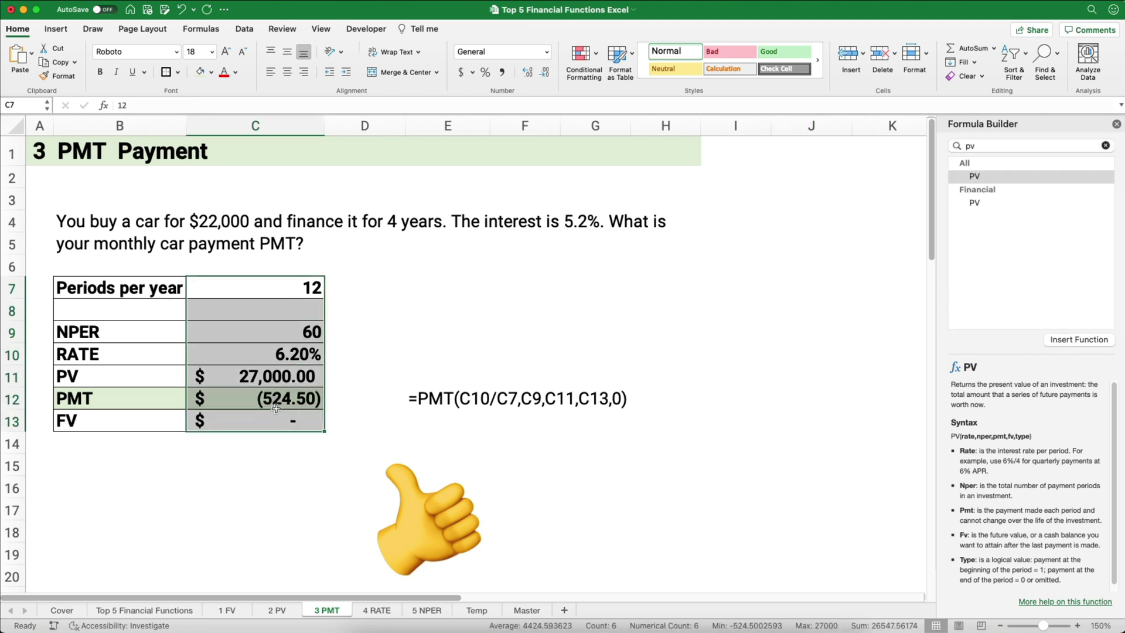
{"action": "key", "text": "Delete"}
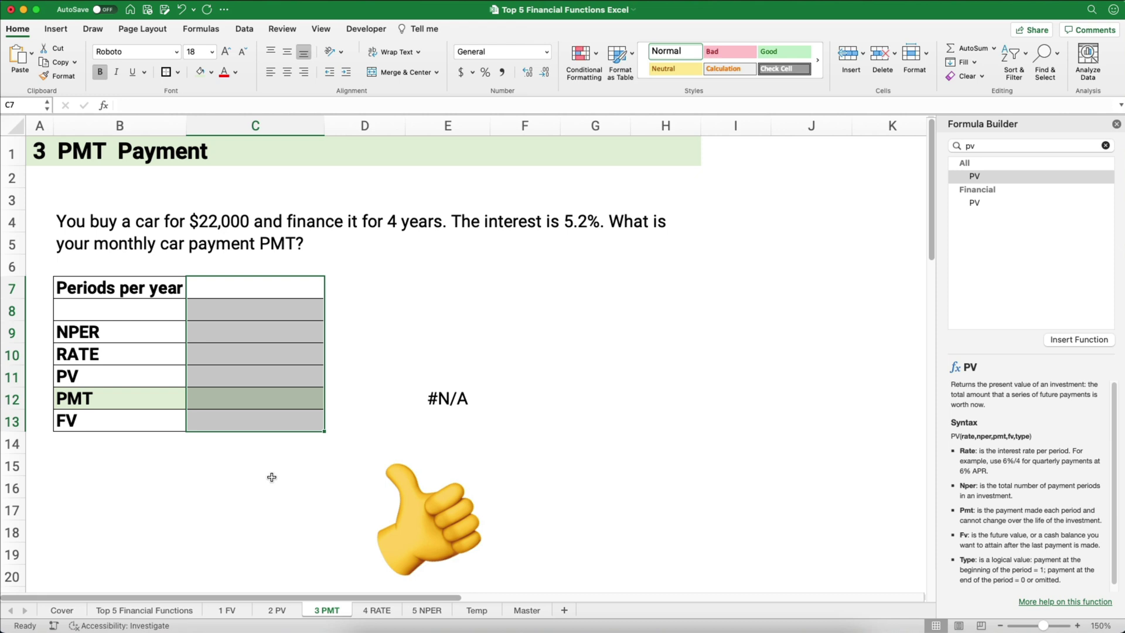
Enter 12 as the periods per year in C7 and calculate NPER in C9 with =4*C7.
{"action": "left_click", "coordinate": [298, 290]}
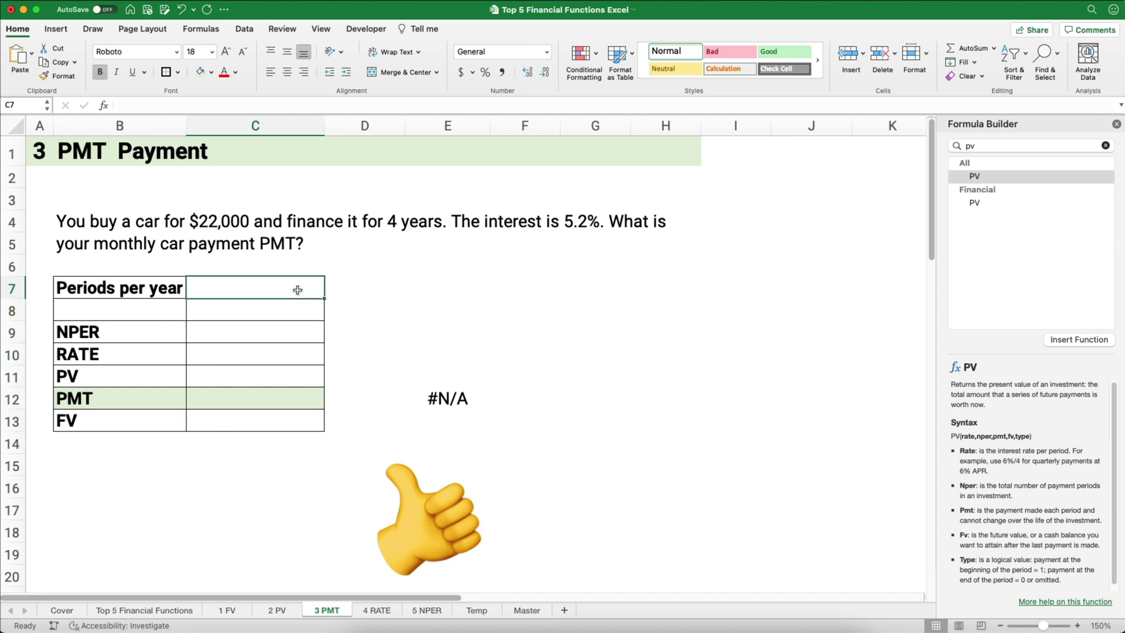
{"action": "type", "text": "12"}
{"action": "key", "text": "Return"}
{"action": "key", "text": "Return"}
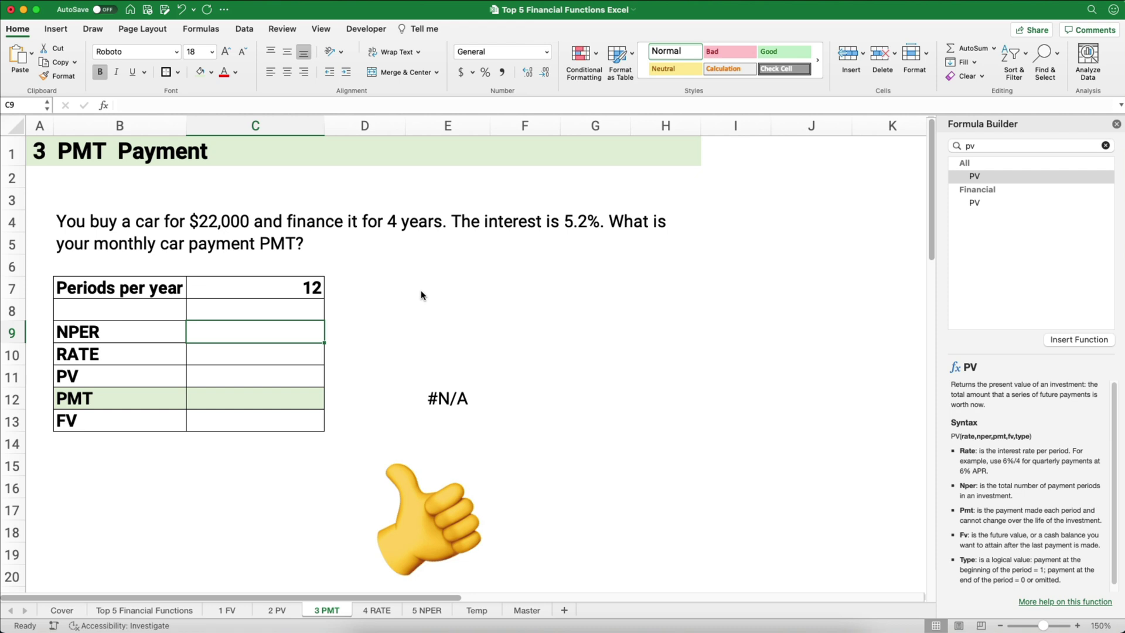
{"action": "type", "text": "=4*"}
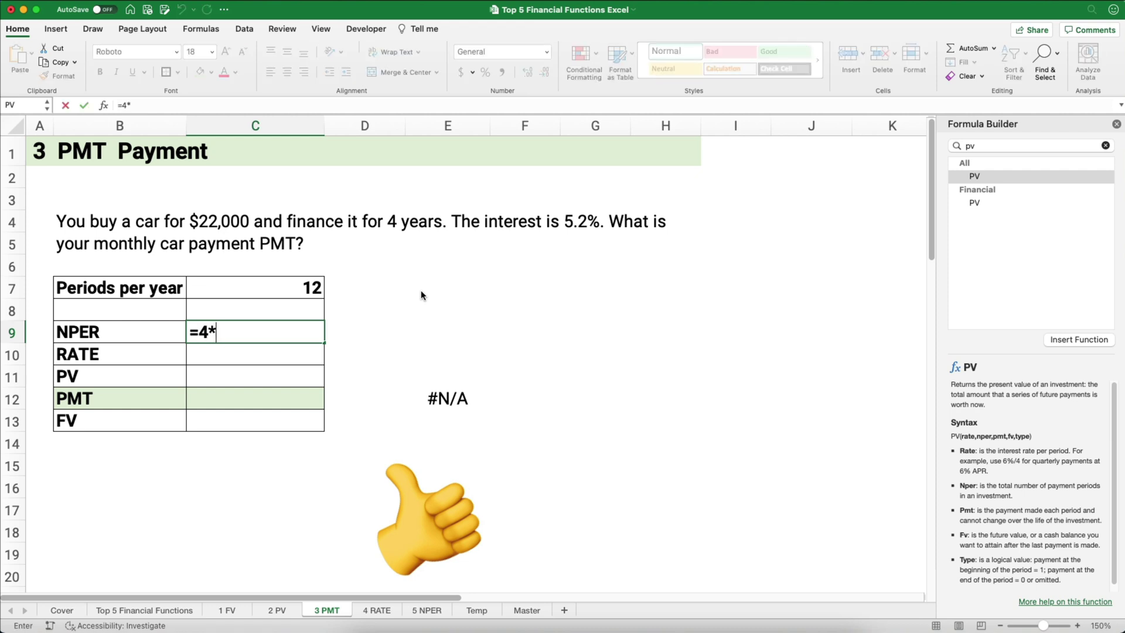
{"action": "left_click", "coordinate": [315, 288]}
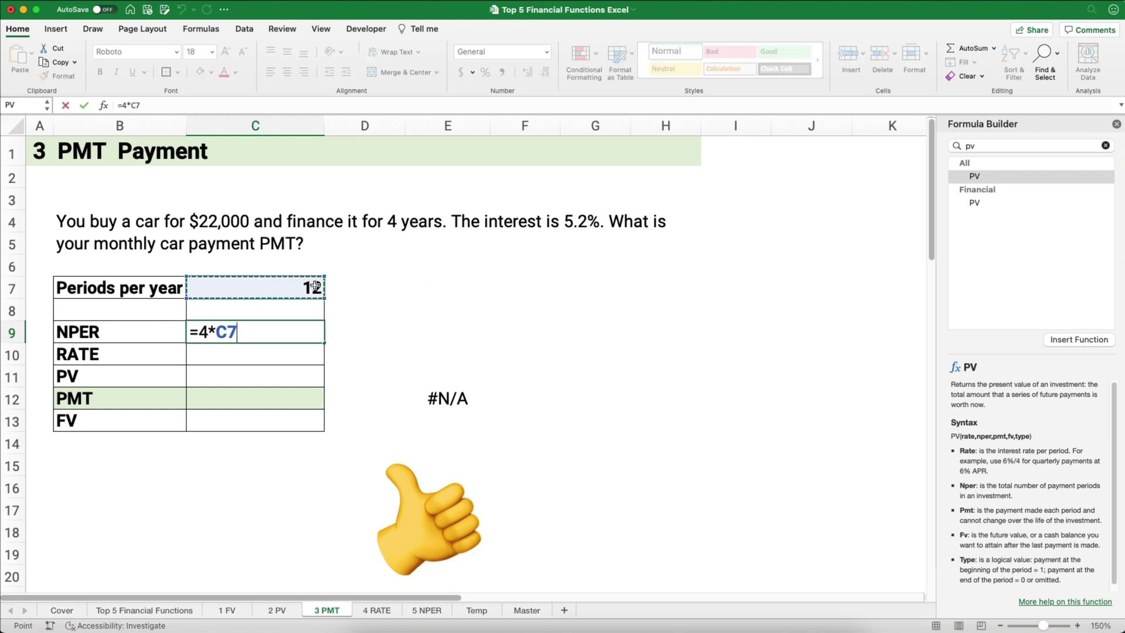
{"action": "key", "text": "Return"}
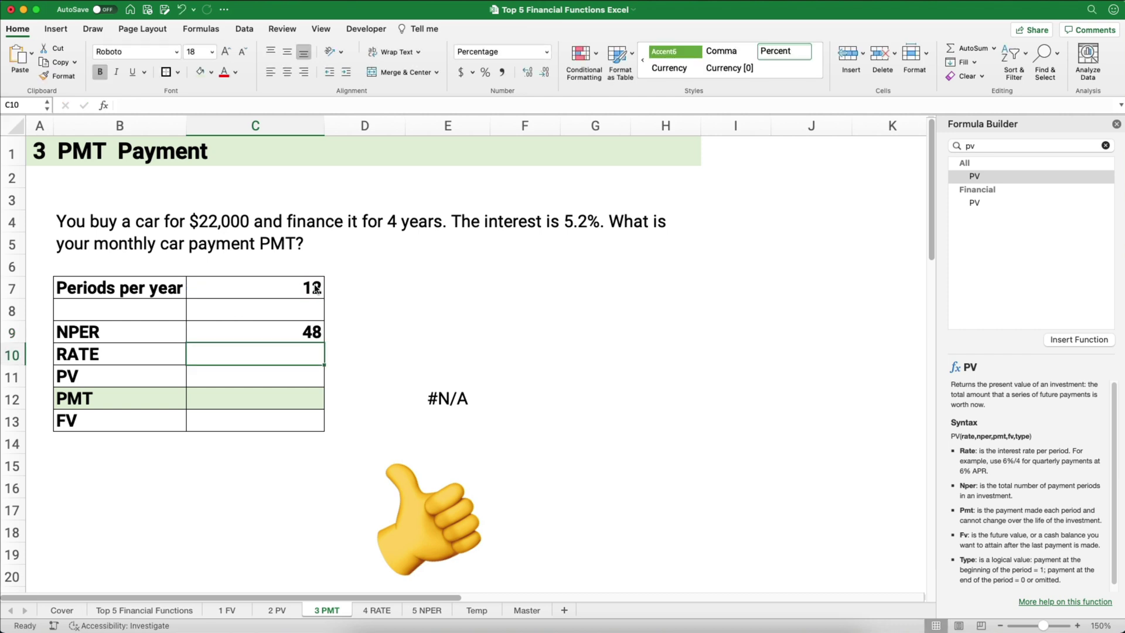
Enter 5.2% as RATE, 22000 as PV and 0 as FV for the car payment problem.
{"action": "type", "text": "5.2"}
{"action": "key", "text": "Return"}
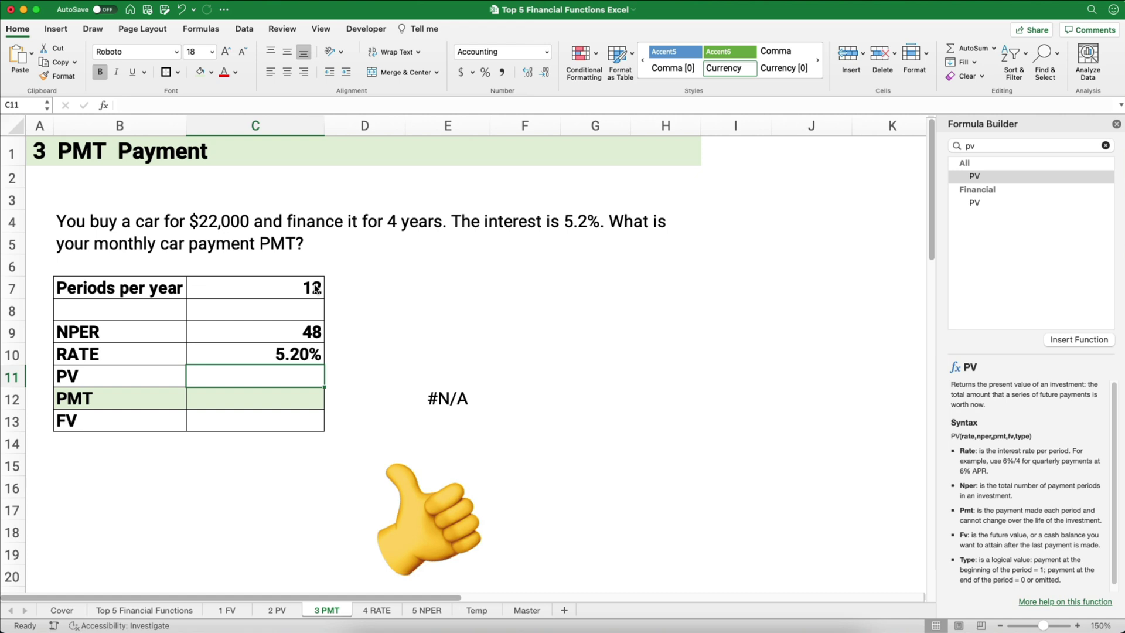
{"action": "type", "text": "22000"}
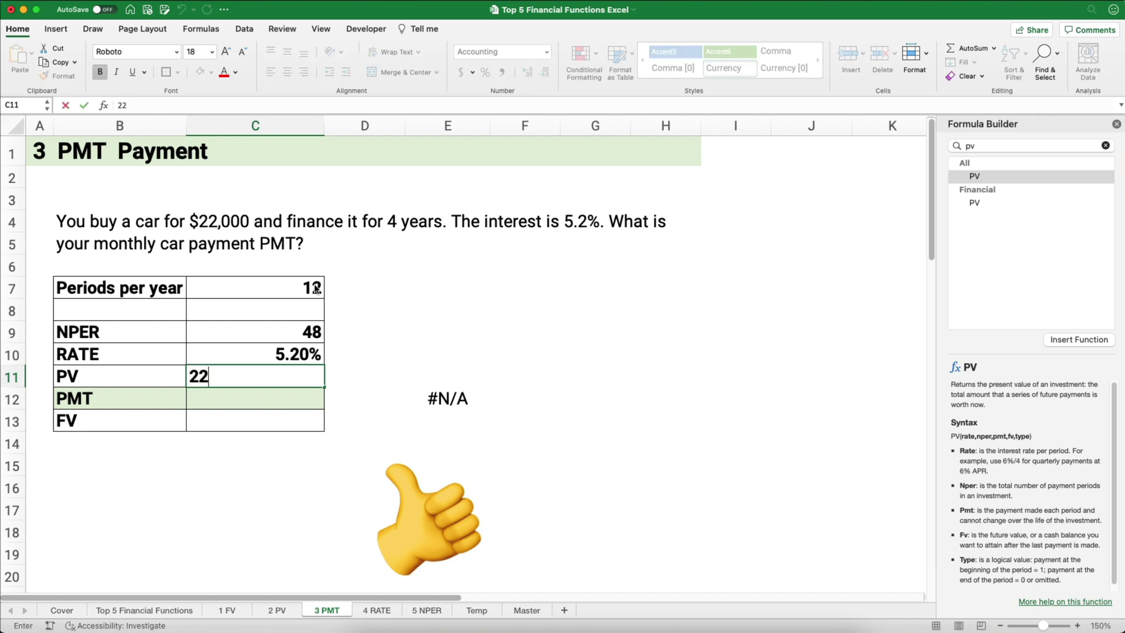
{"action": "key", "text": "Return"}
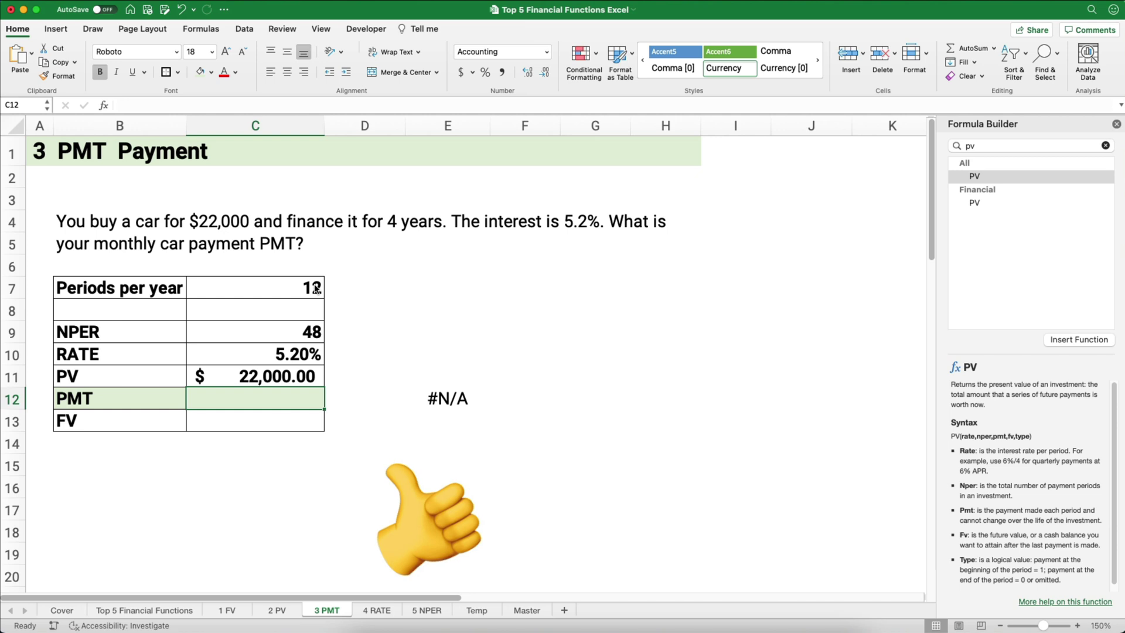
{"action": "key", "text": "Down"}
{"action": "type", "text": "0"}
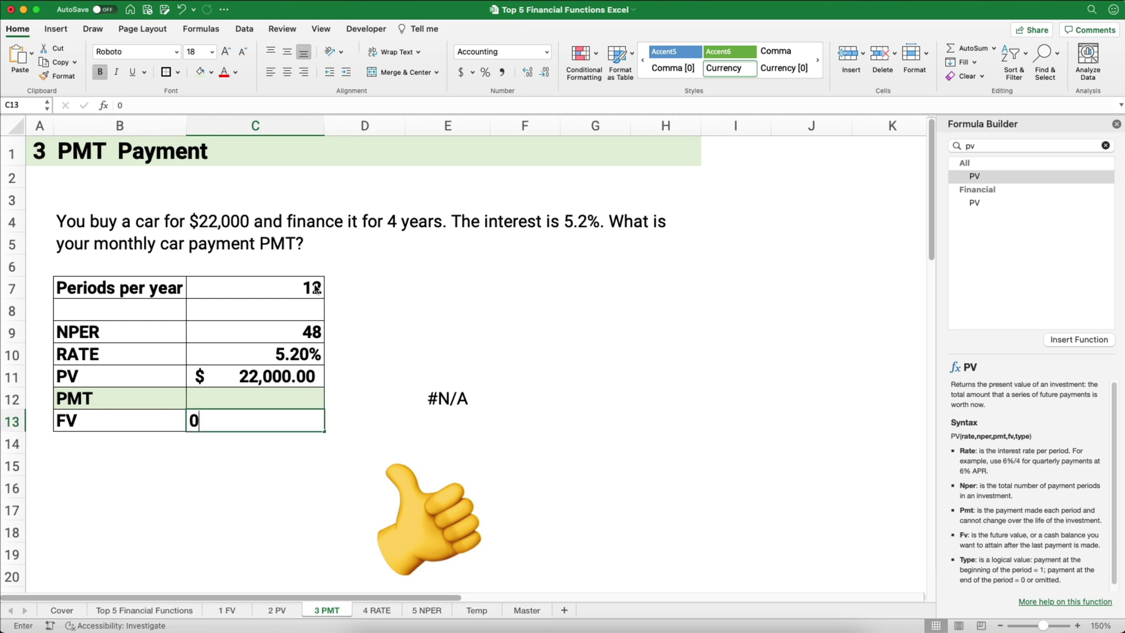
{"action": "key", "text": "Up"}
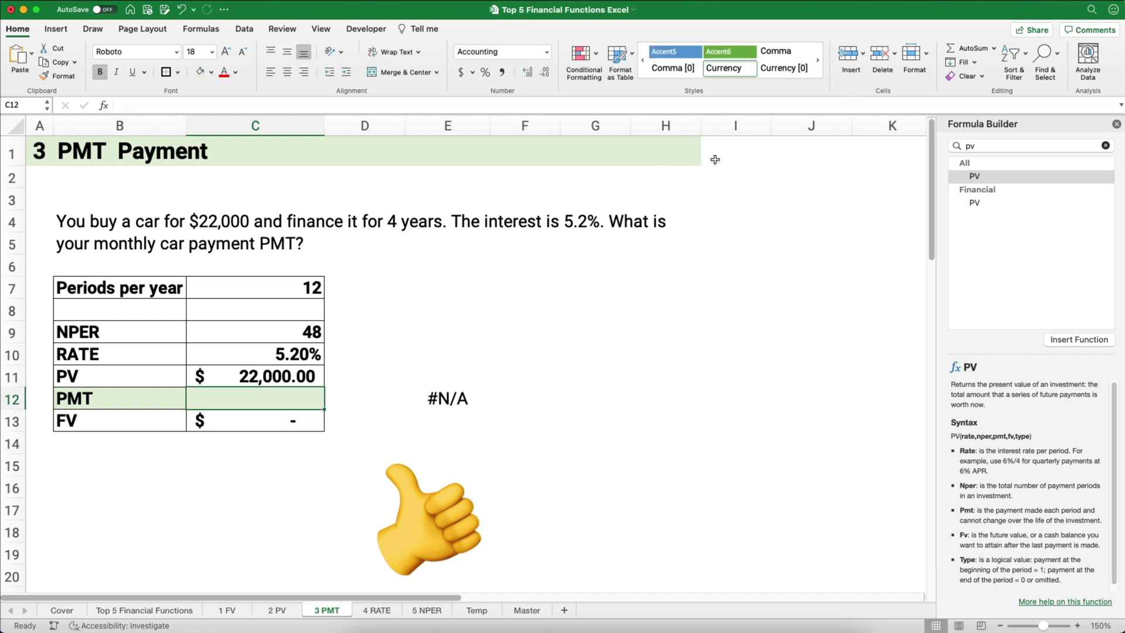
Start a PMT formula in C12 with C10/C7 as the rate argument.
{"action": "left_click", "coordinate": [983, 148]}
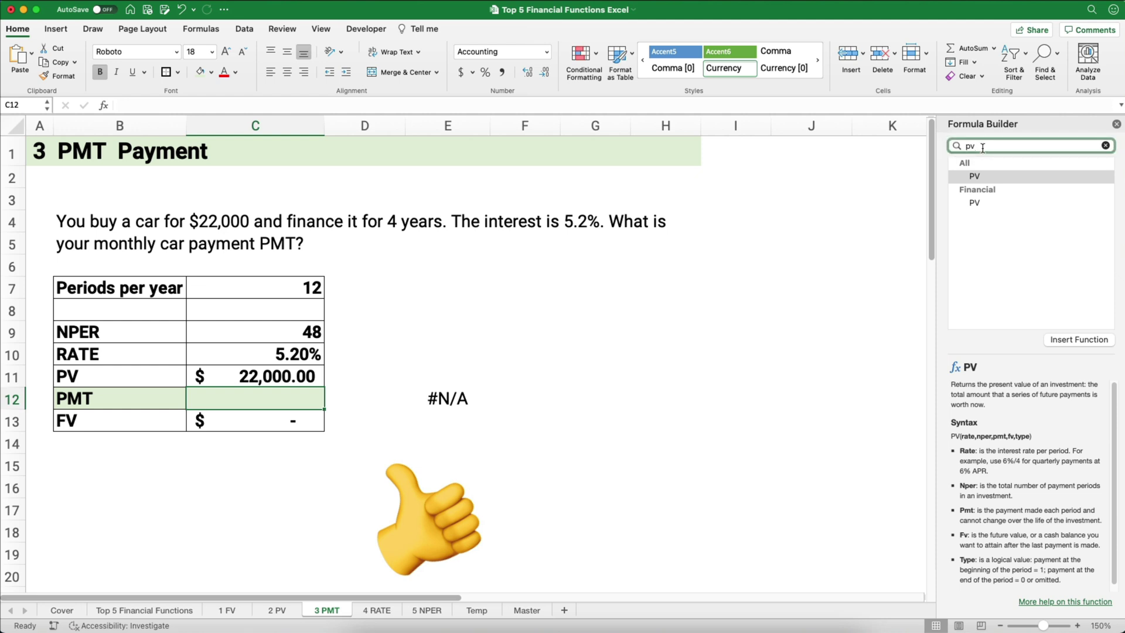
{"action": "left_click", "coordinate": [277, 398]}
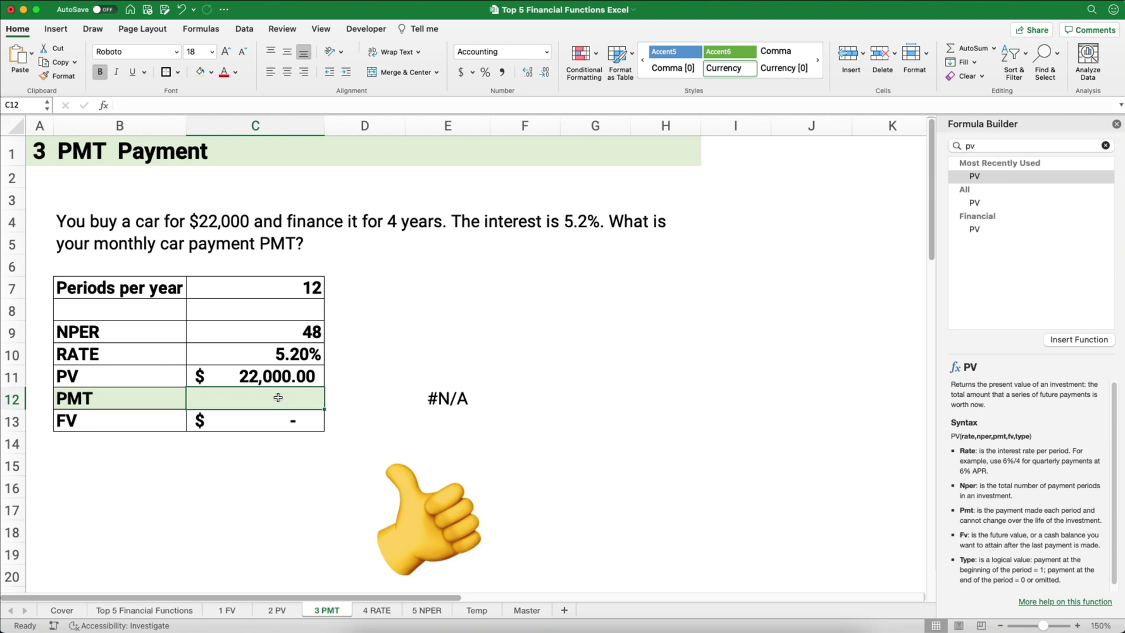
{"action": "type", "text": "="}
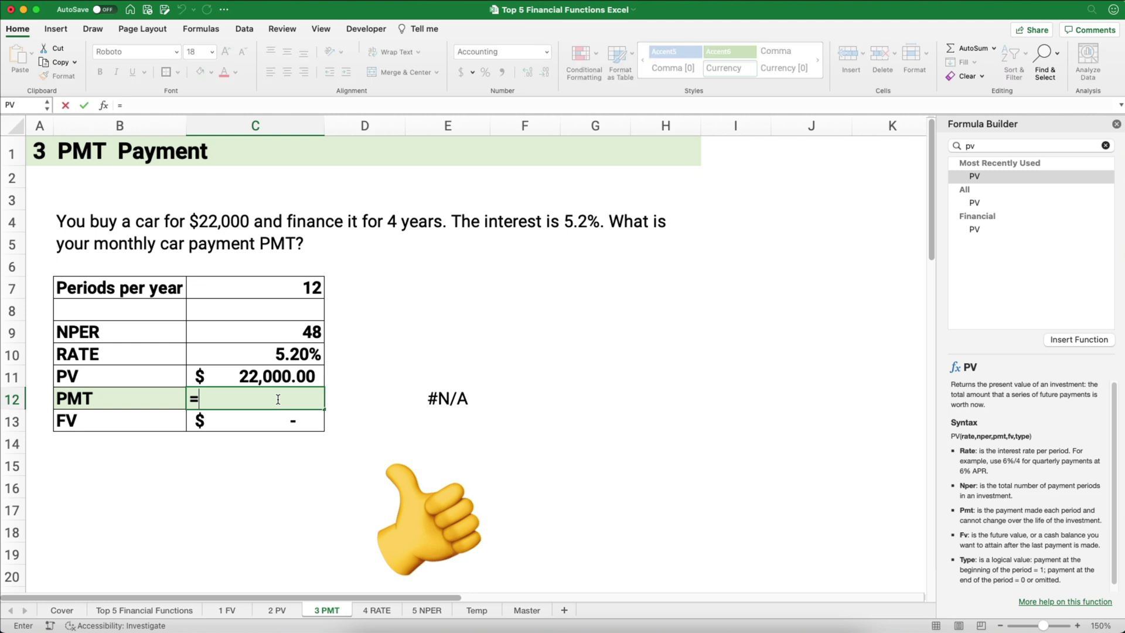
{"action": "type", "text": "pmt"}
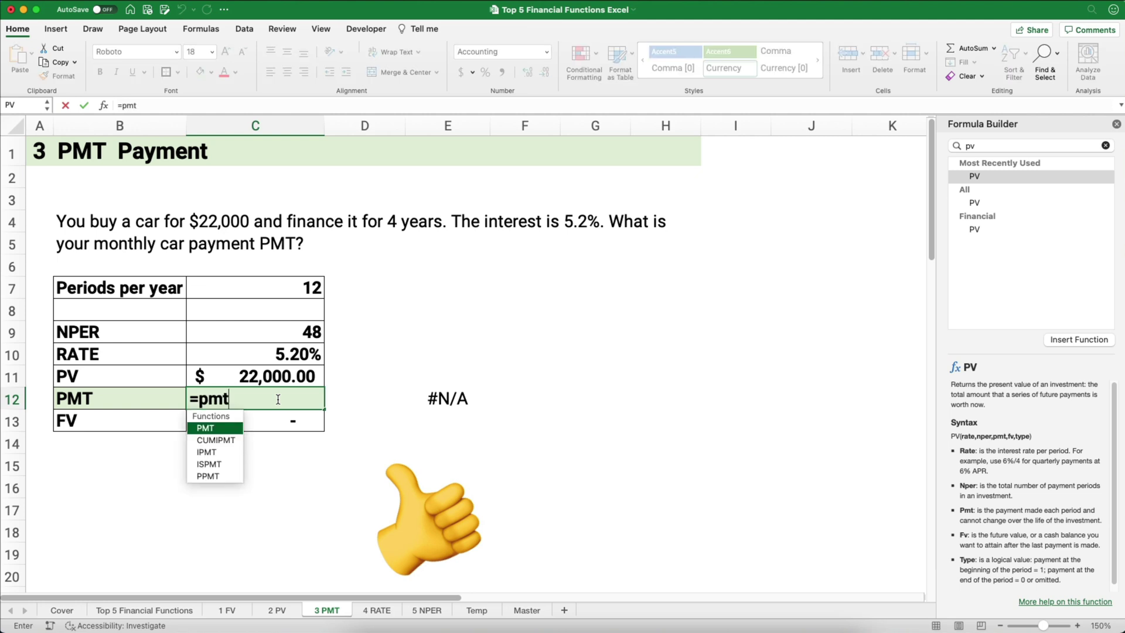
{"action": "type", "text": "("}
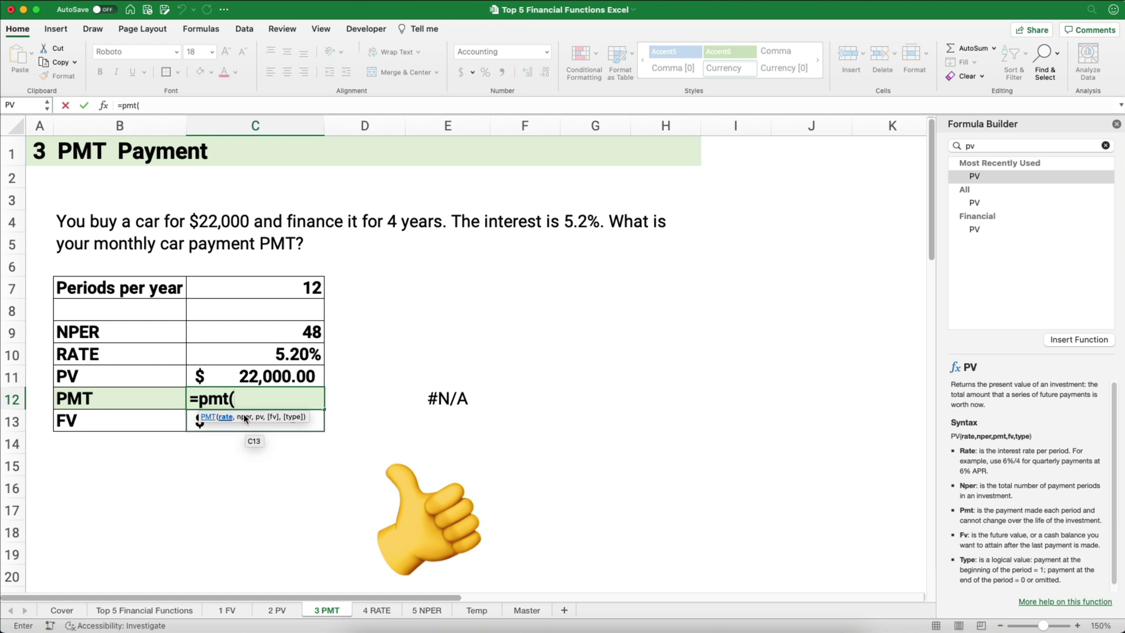
{"action": "left_click", "coordinate": [282, 356]}
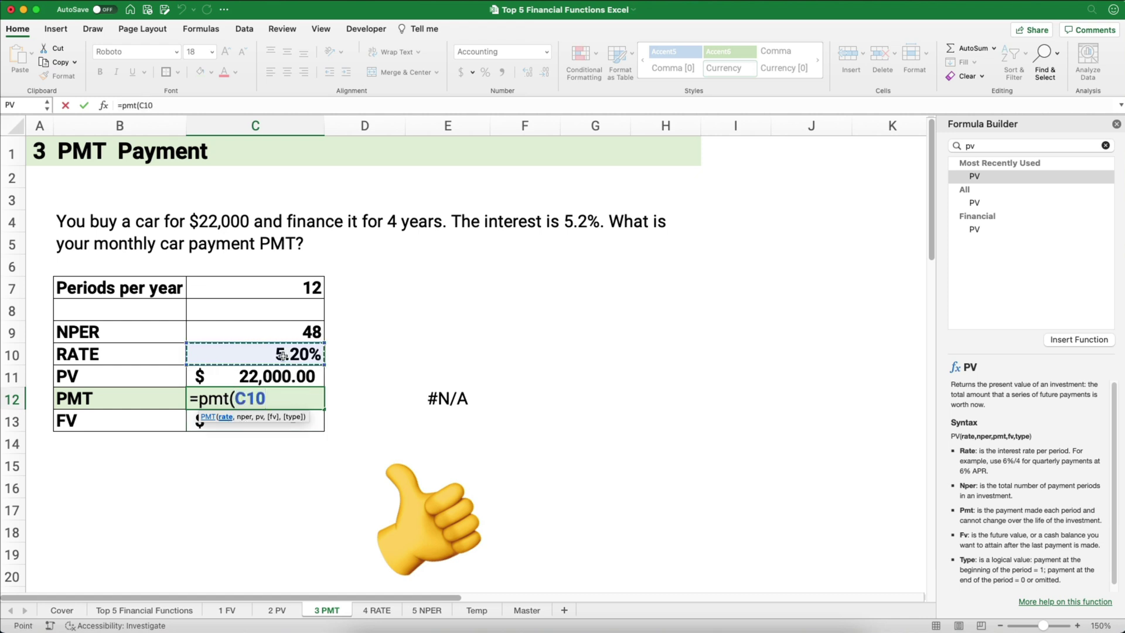
{"action": "type", "text": "/"}
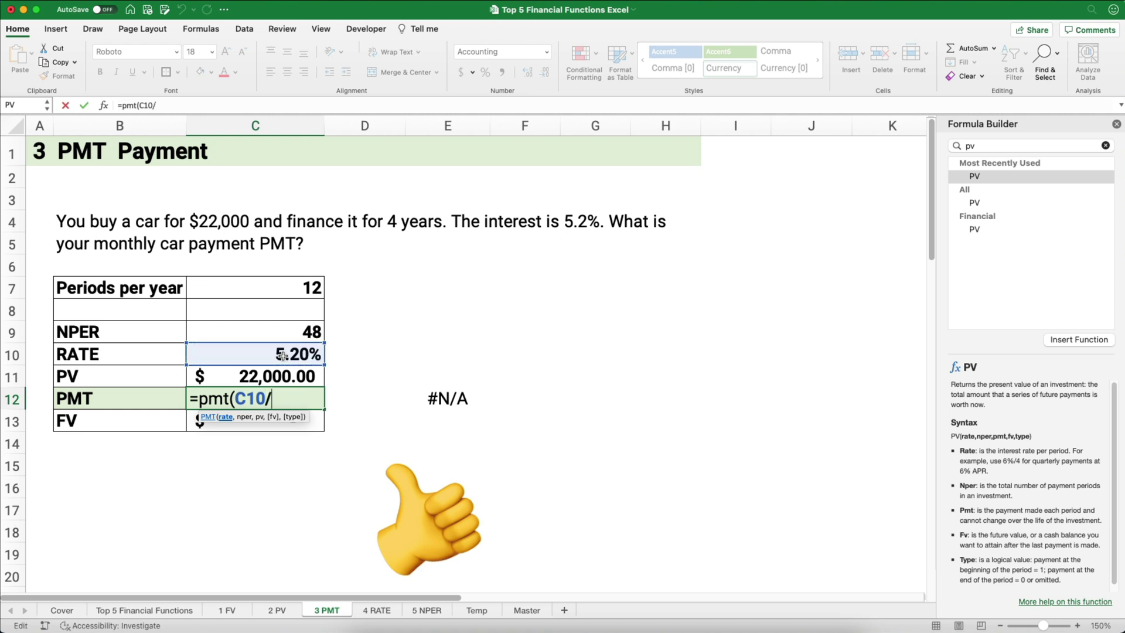
{"action": "left_click", "coordinate": [296, 289]}
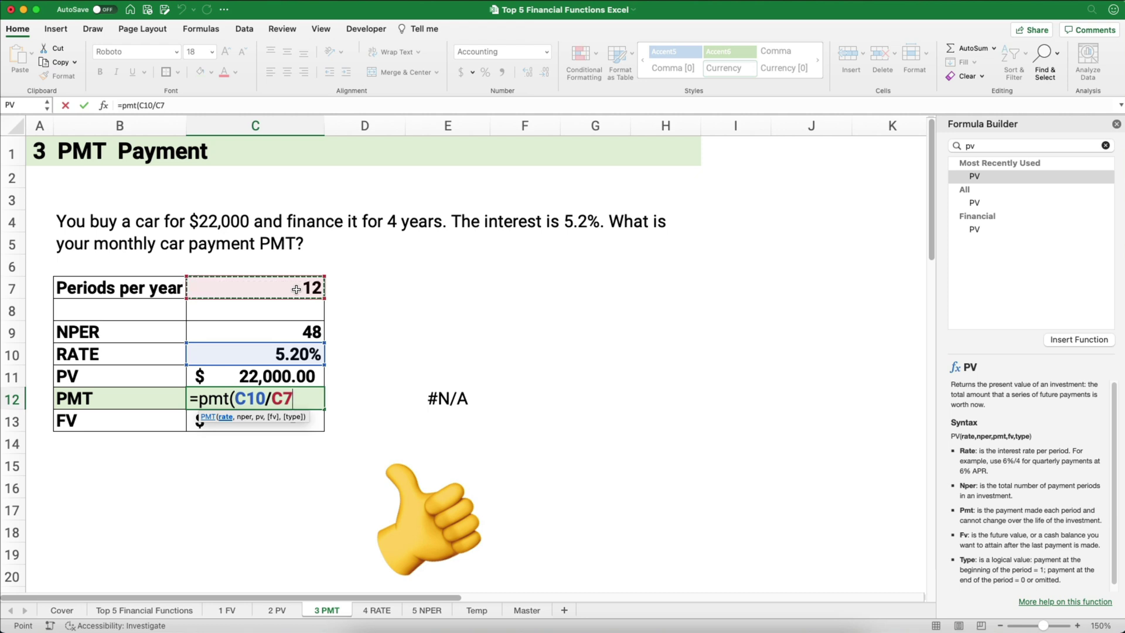
{"action": "type", "text": ","}
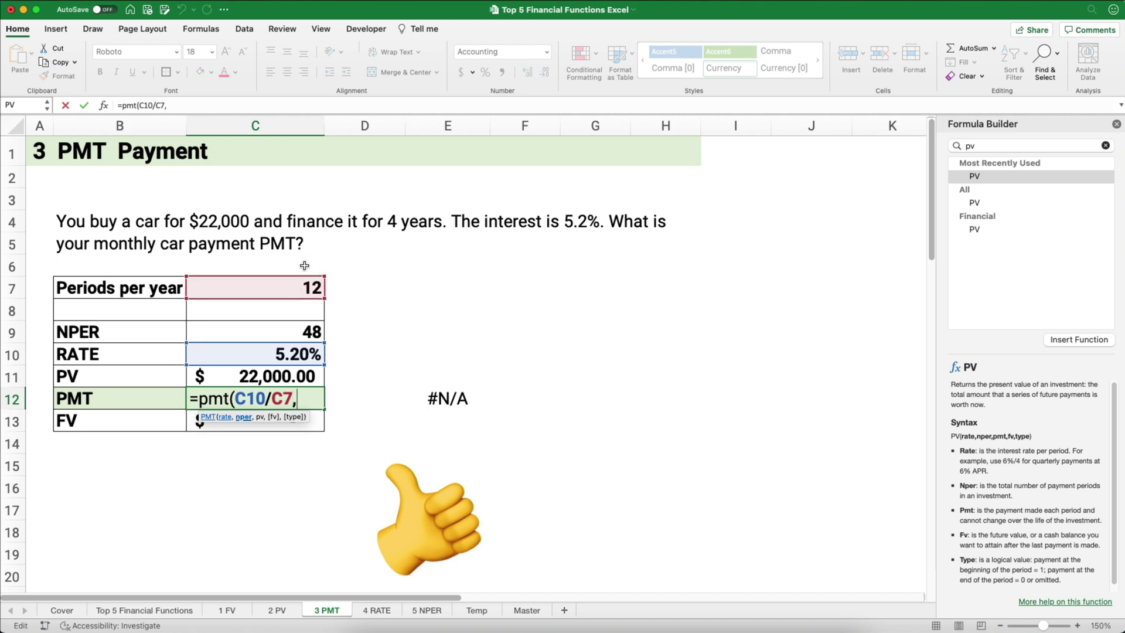
Add C9 as the nper argument and C11 as the pv argument of the PMT formula.
{"action": "left_click", "coordinate": [305, 329]}
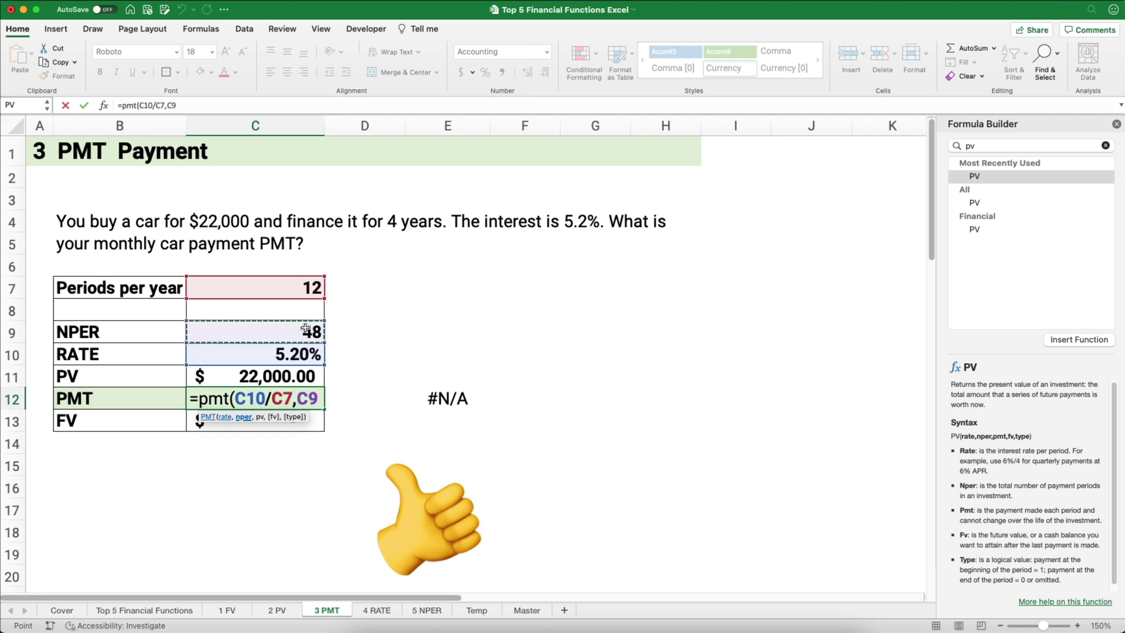
{"action": "type", "text": ","}
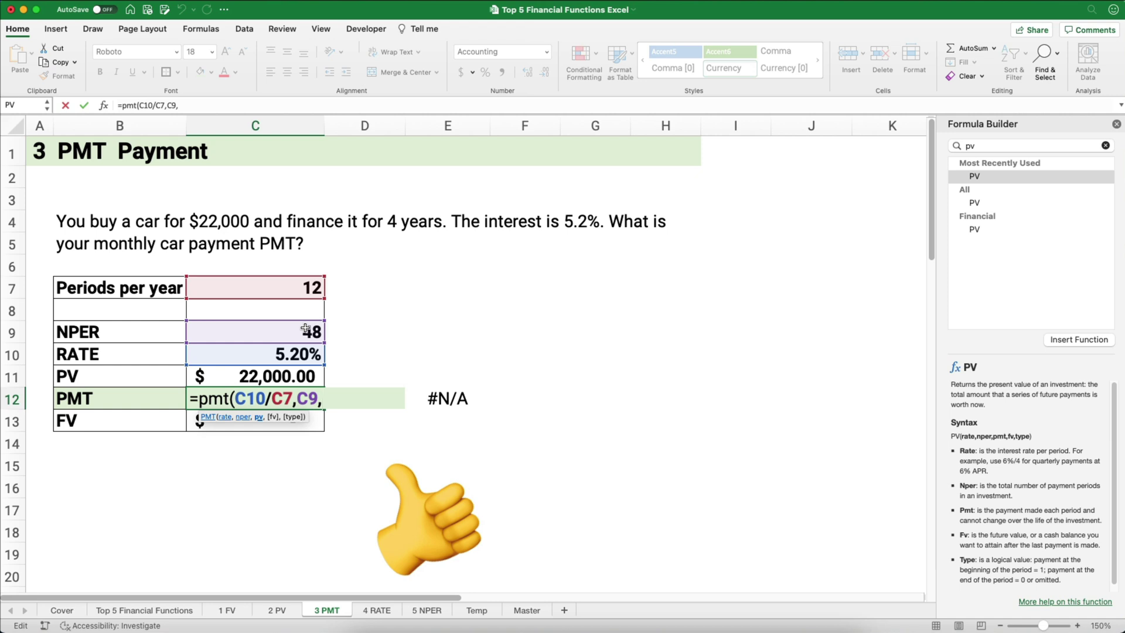
{"action": "key", "text": "Home"}
{"action": "key", "text": "Right"}
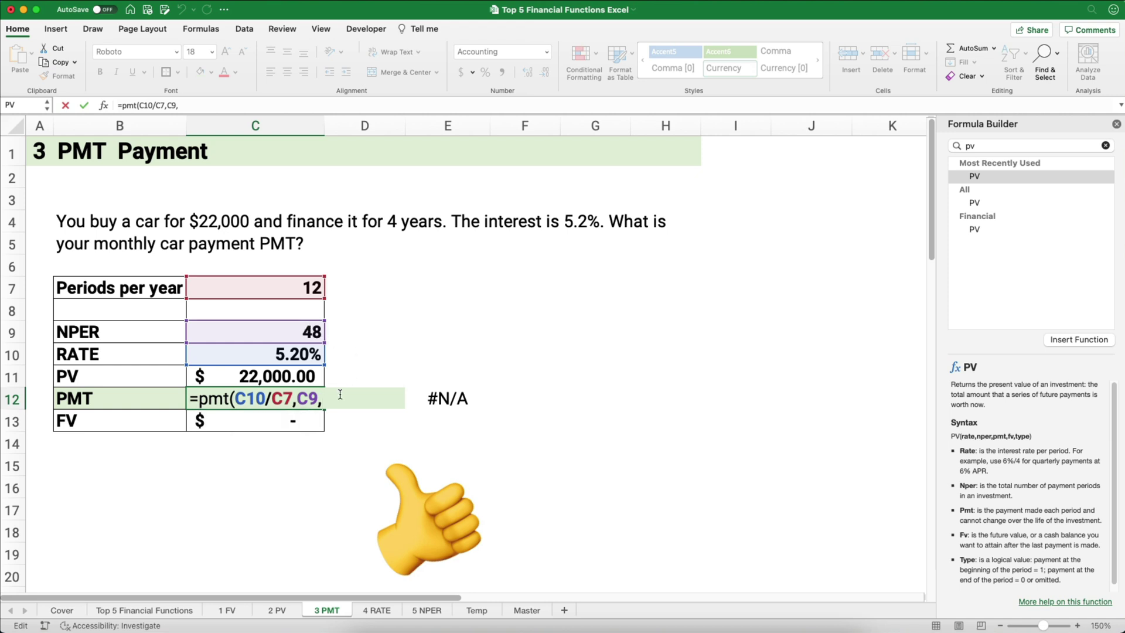
{"action": "key", "text": "End"}
{"action": "left_click", "coordinate": [304, 381]}
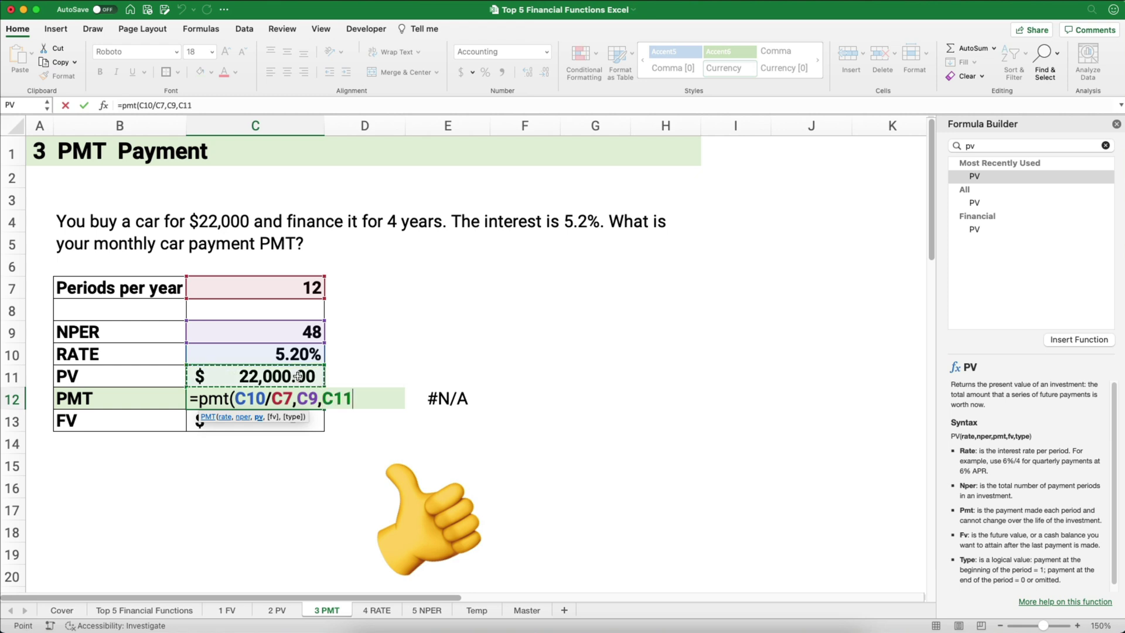
{"action": "type", "text": ","}
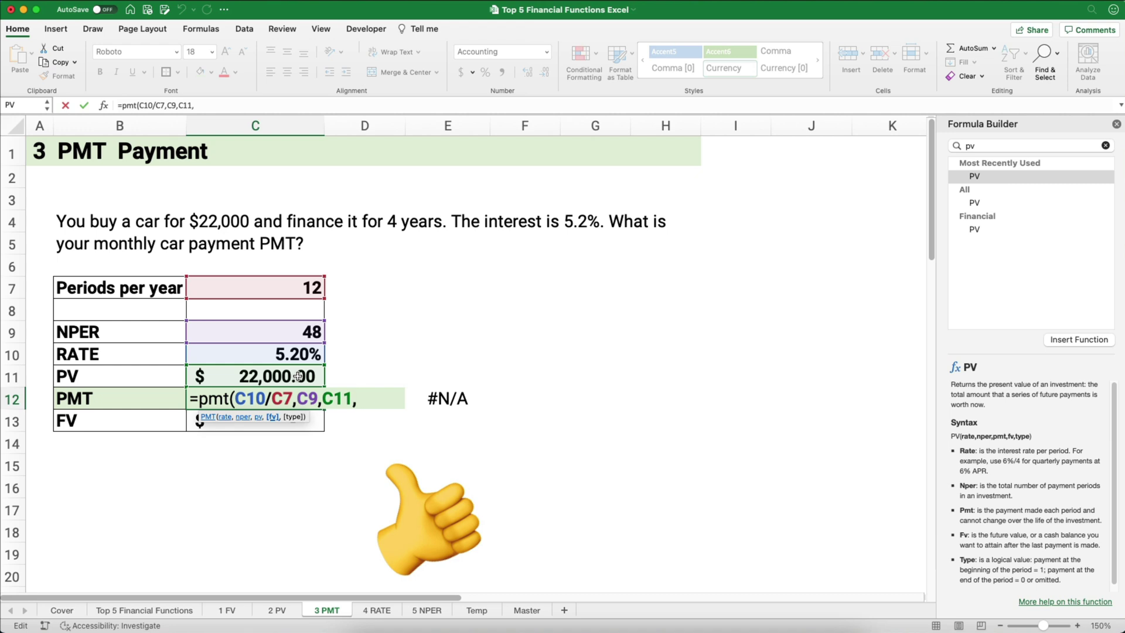
Complete the PMT formula with C13 as fv and type 0, and apply the dollar Accounting format to C12.
{"action": "left_click", "coordinate": [233, 429]}
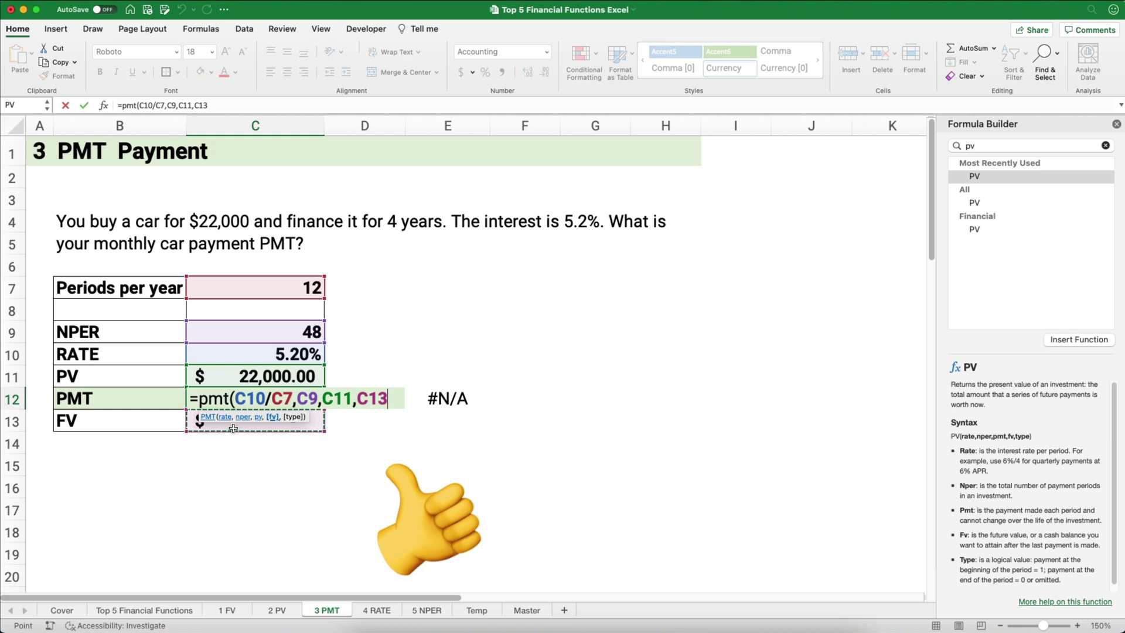
{"action": "type", "text": ","}
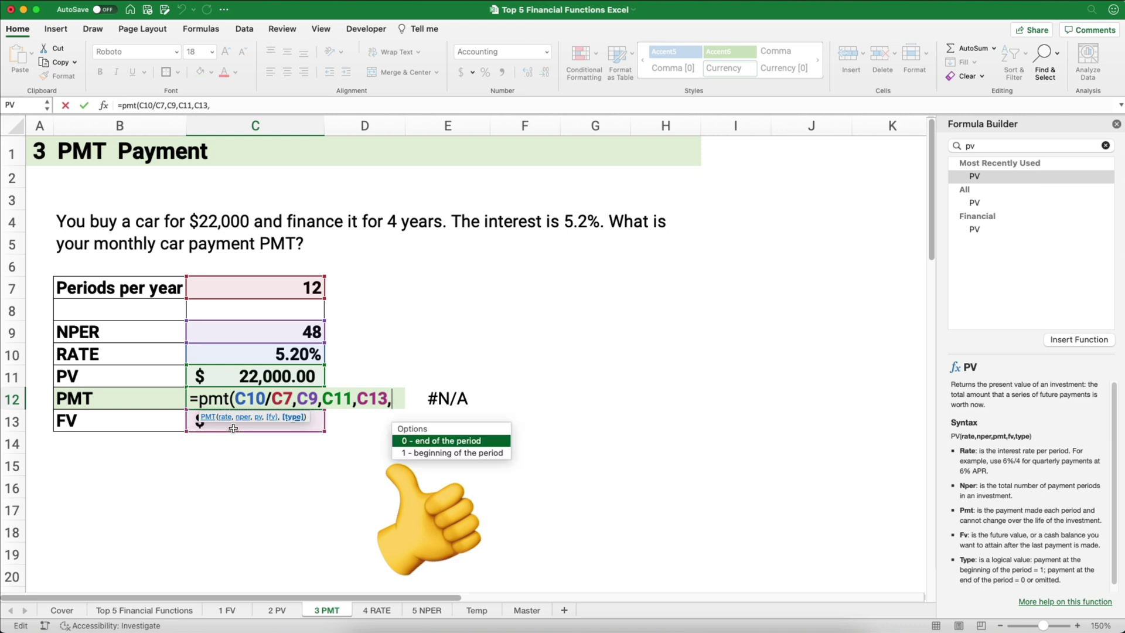
{"action": "type", "text": "0"}
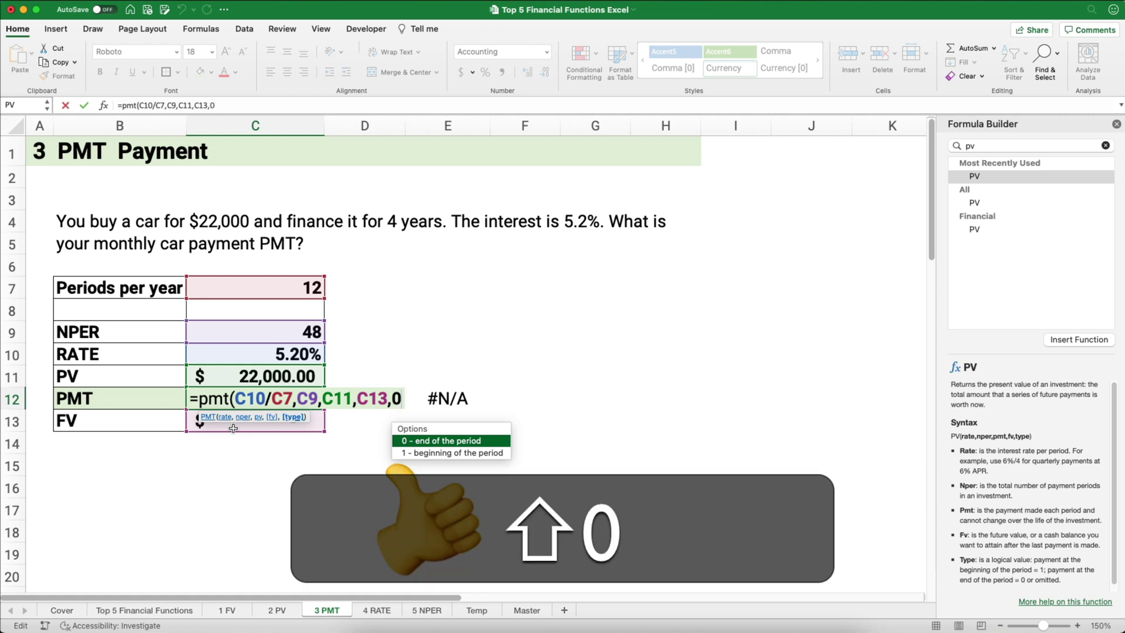
{"action": "type", "text": ")"}
{"action": "key", "text": "Return"}
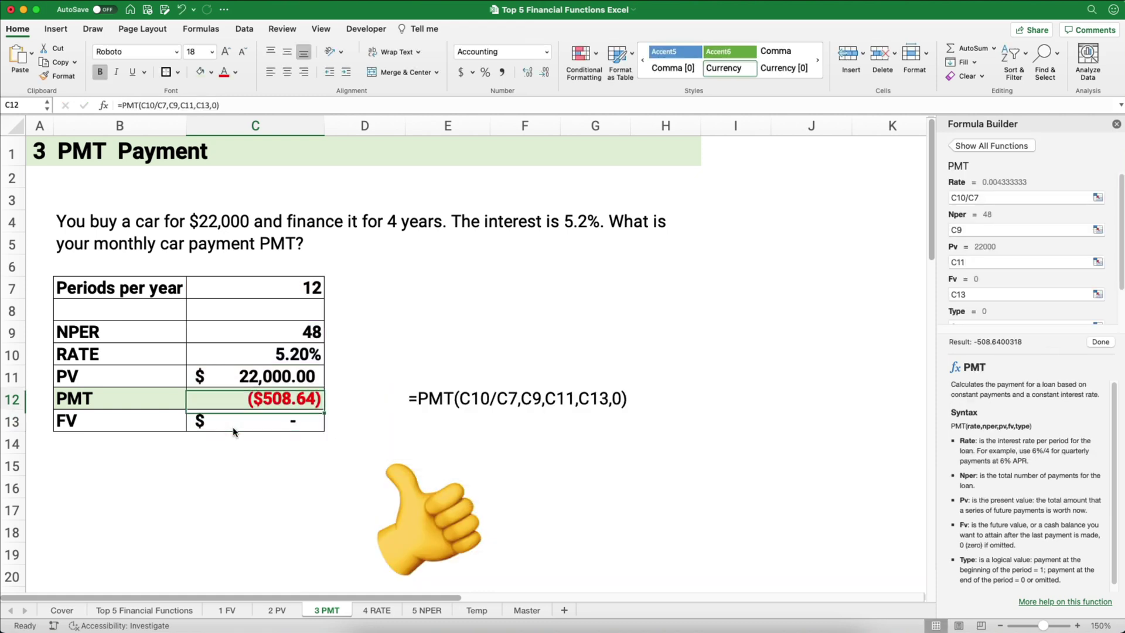
{"action": "left_click", "coordinate": [461, 72]}
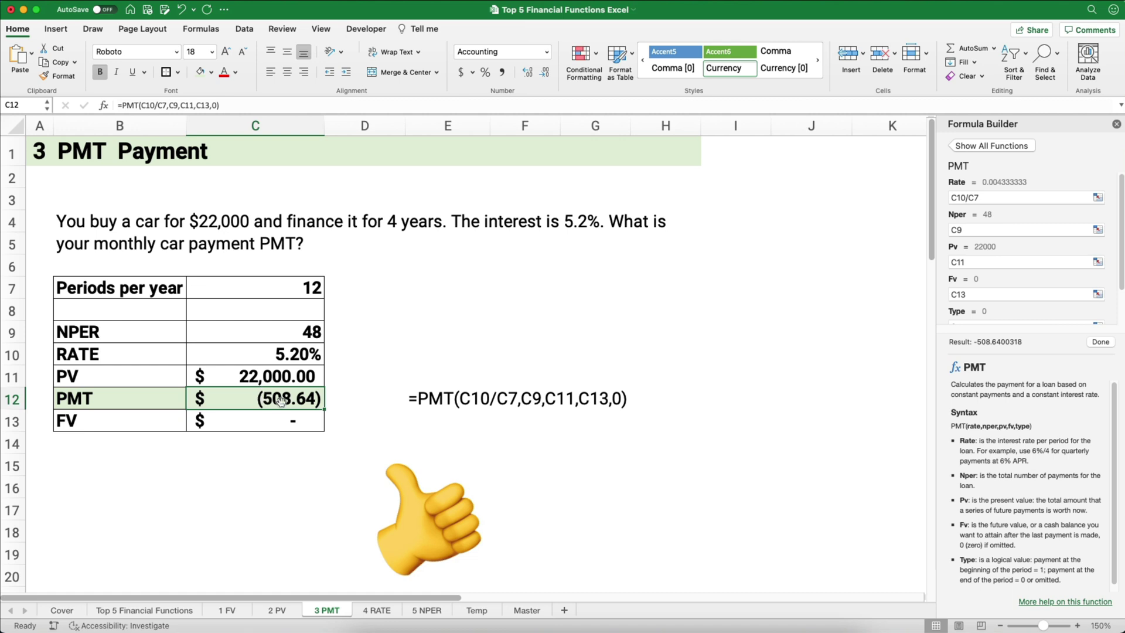
Try 60 as NPER in C9 of the car payment problem, and undo the change.
{"action": "left_click", "coordinate": [290, 333]}
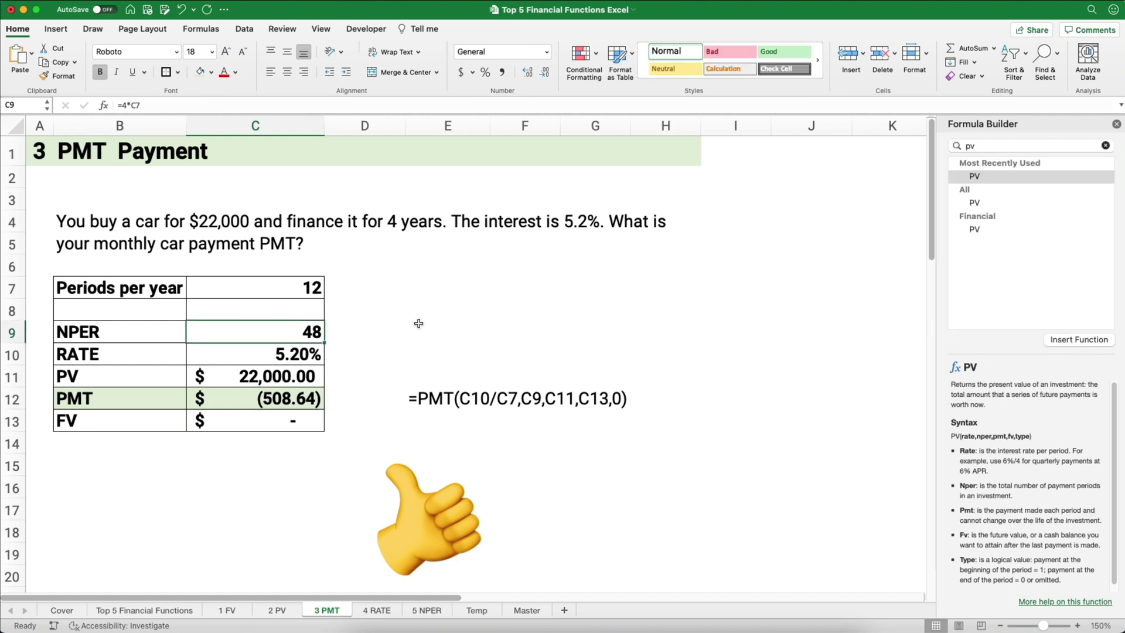
{"action": "type", "text": "60"}
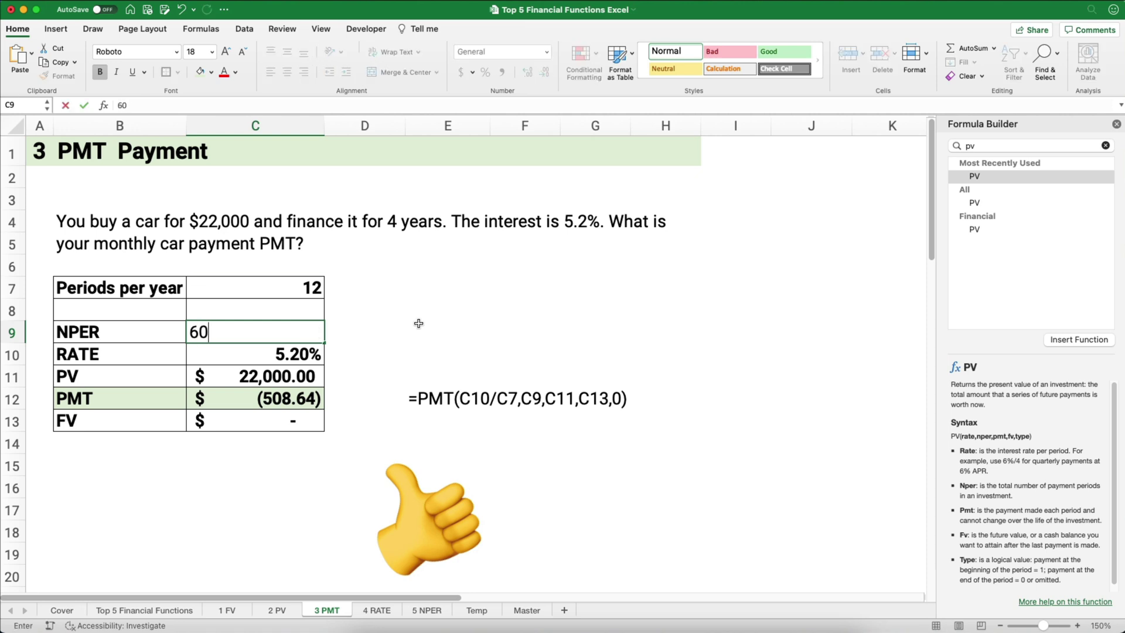
{"action": "key", "text": "Return"}
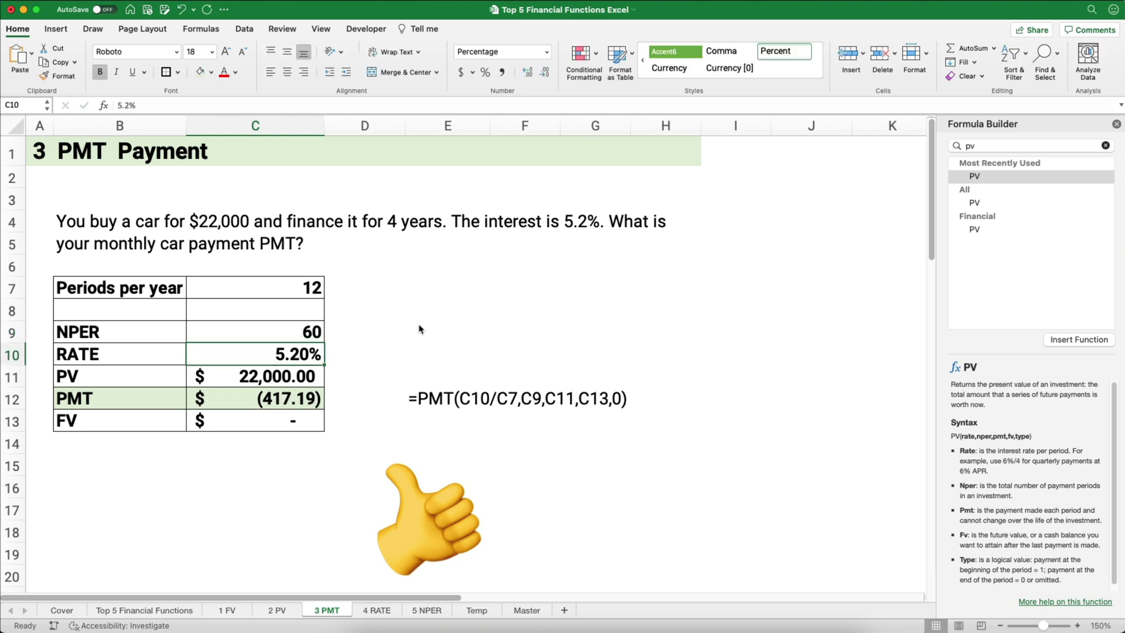
{"action": "key", "text": "super+z"}
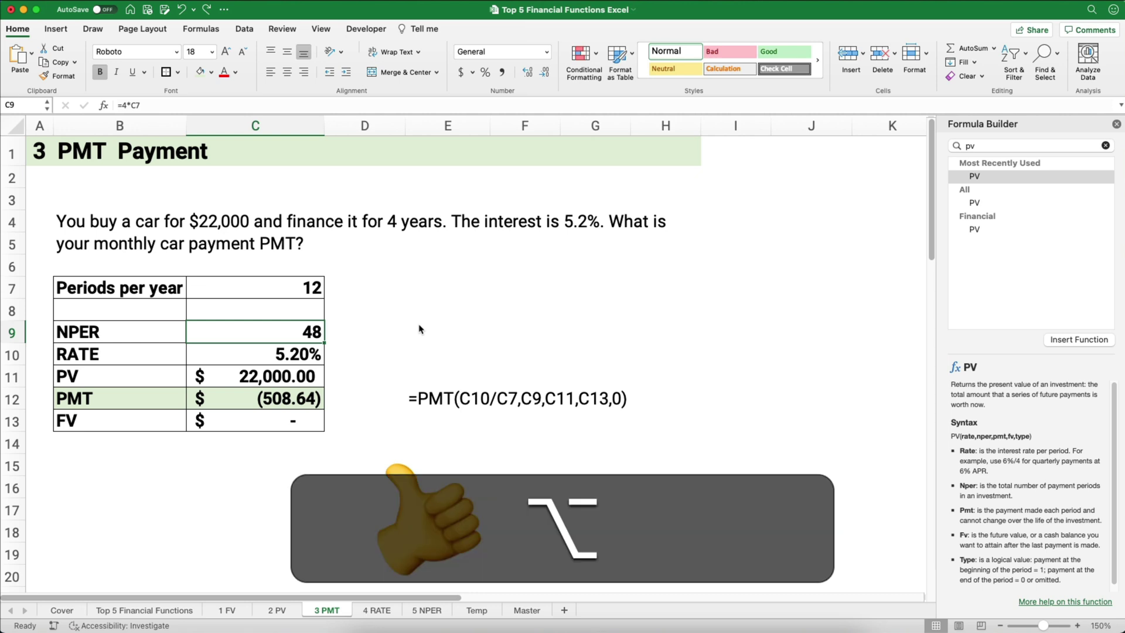
Clear the values in C7:C13 of the investment problem on the 4 RATE sheet.
{"action": "key", "text": "alt+Right"}
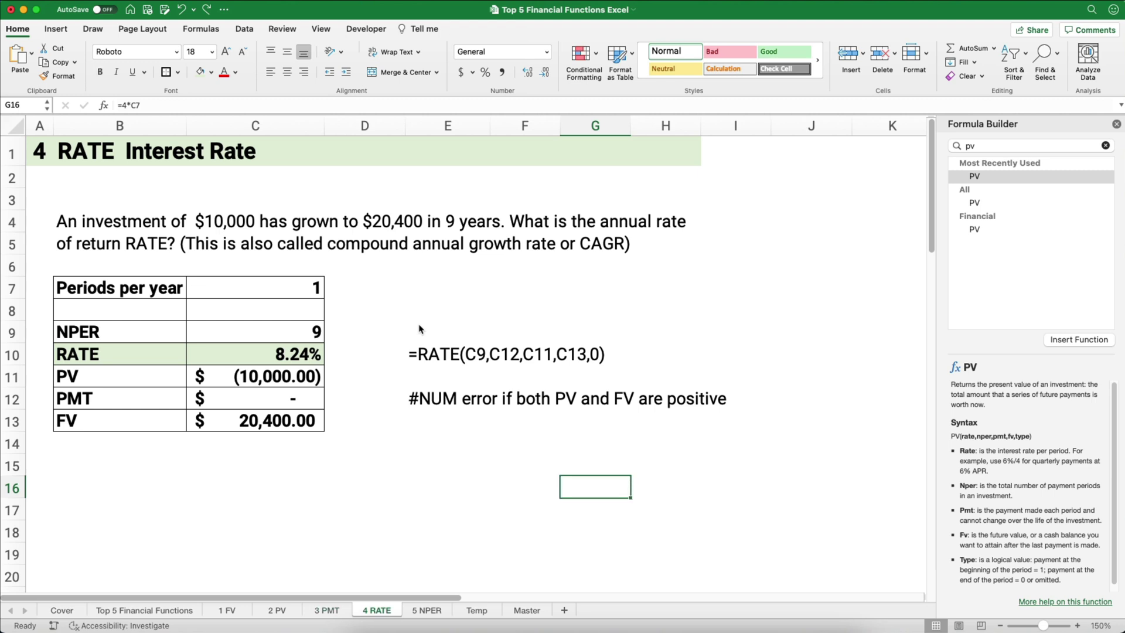
{"action": "left_click_drag", "start_coordinate": [268, 285], "coordinate": [264, 416]}
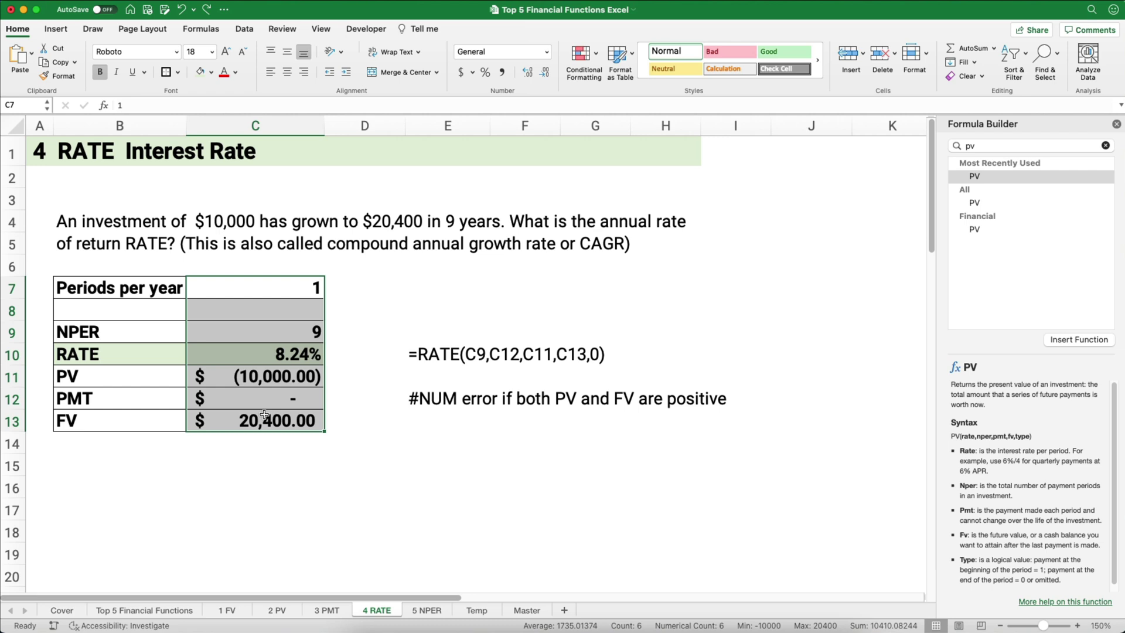
{"action": "key", "text": "Delete"}
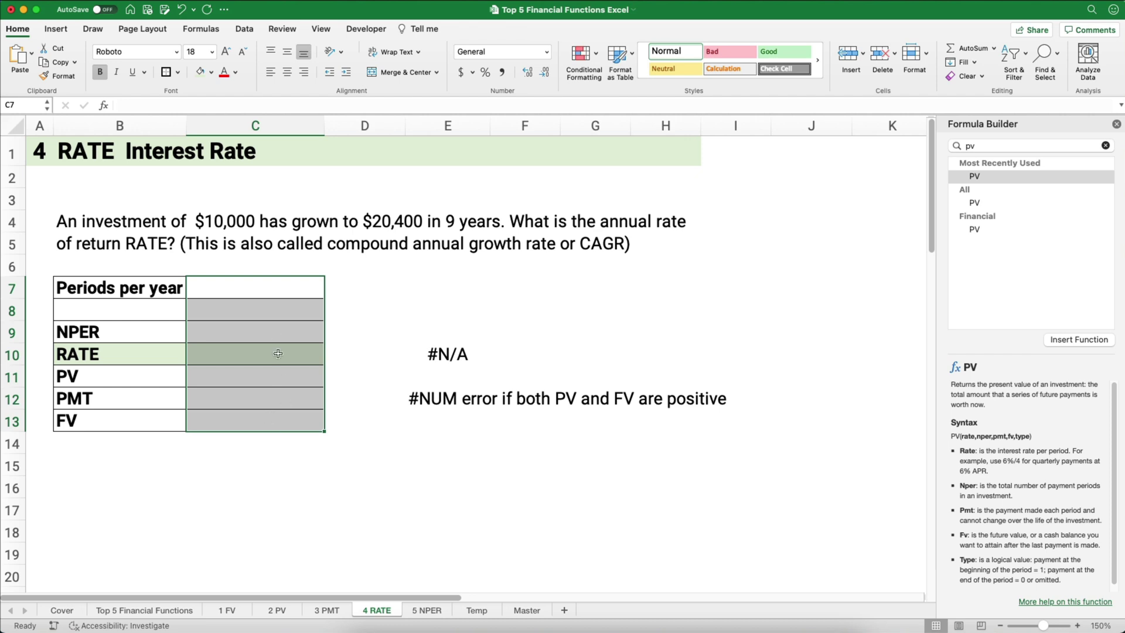
Enter 1 as the periods per year in C7 and 9 as NPER in C9.
{"action": "left_click", "coordinate": [271, 285]}
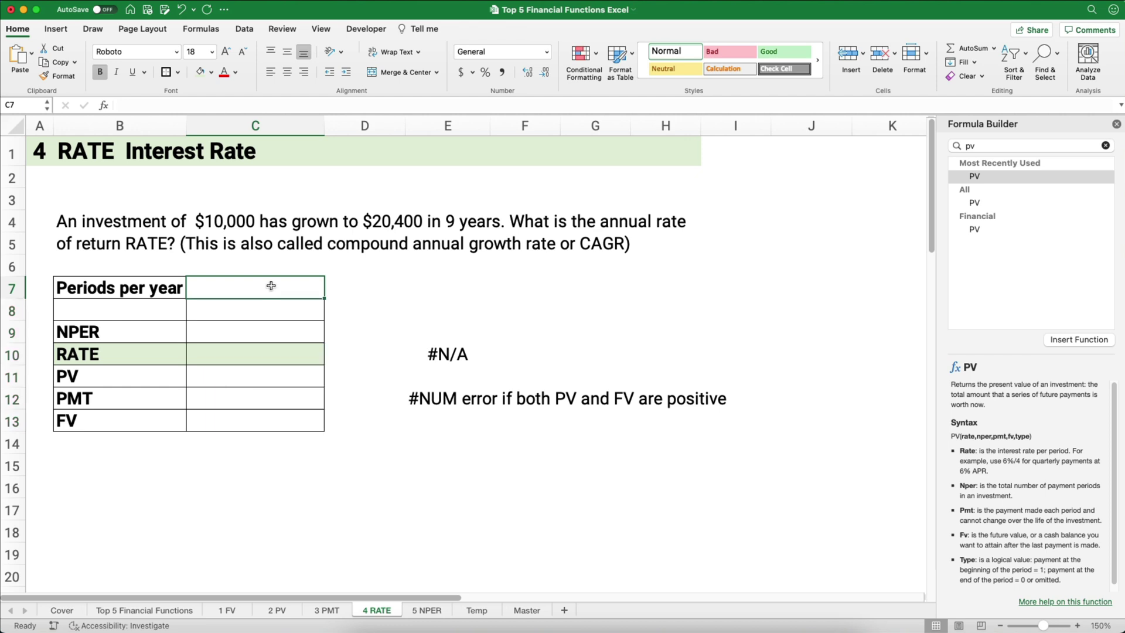
{"action": "type", "text": "1"}
{"action": "key", "text": "Return"}
{"action": "key", "text": "Return"}
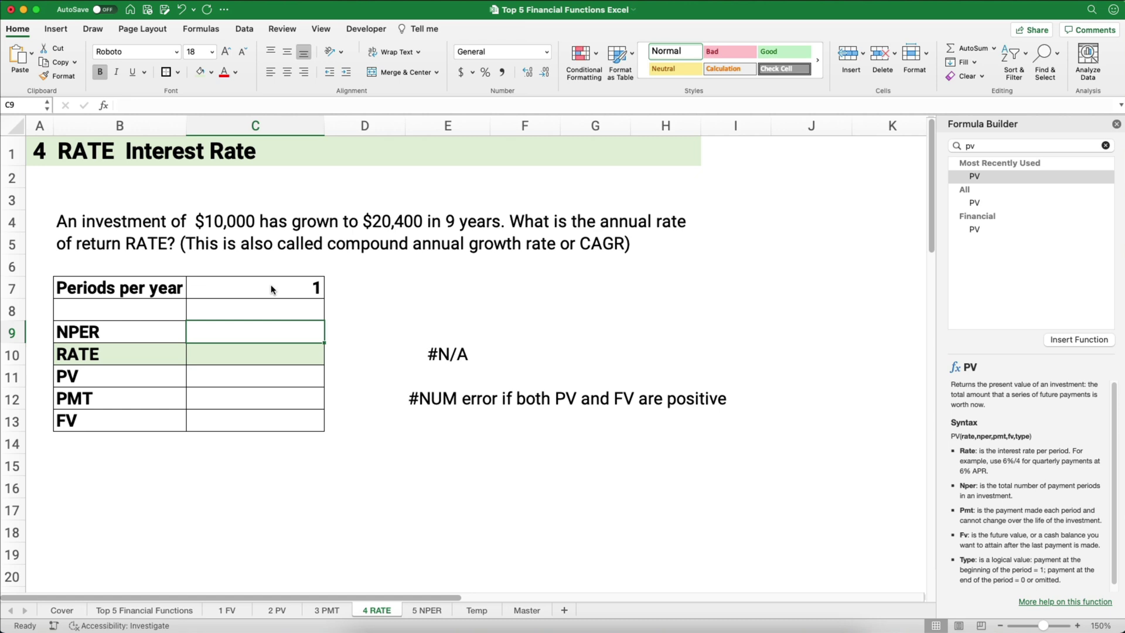
{"action": "type", "text": "9"}
{"action": "key", "text": "Return"}
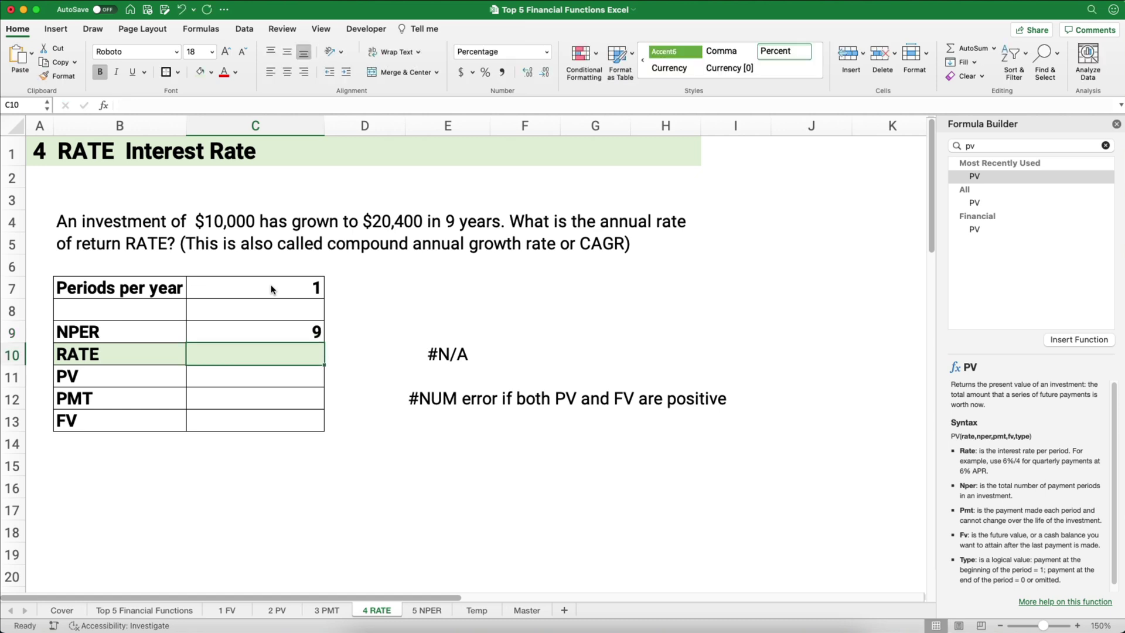
Enter -10000 as PV, 0 as PMT and 20400 as FV for the rate of return problem, leaving RATE empty.
{"action": "key", "text": "Return"}
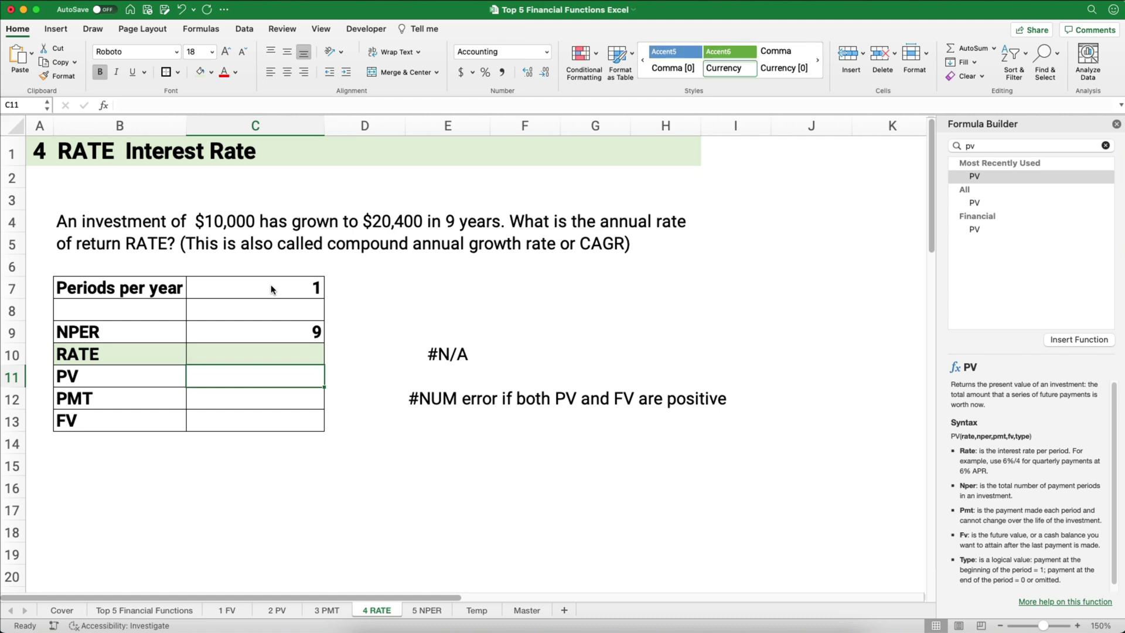
{"action": "type", "text": "-10000"}
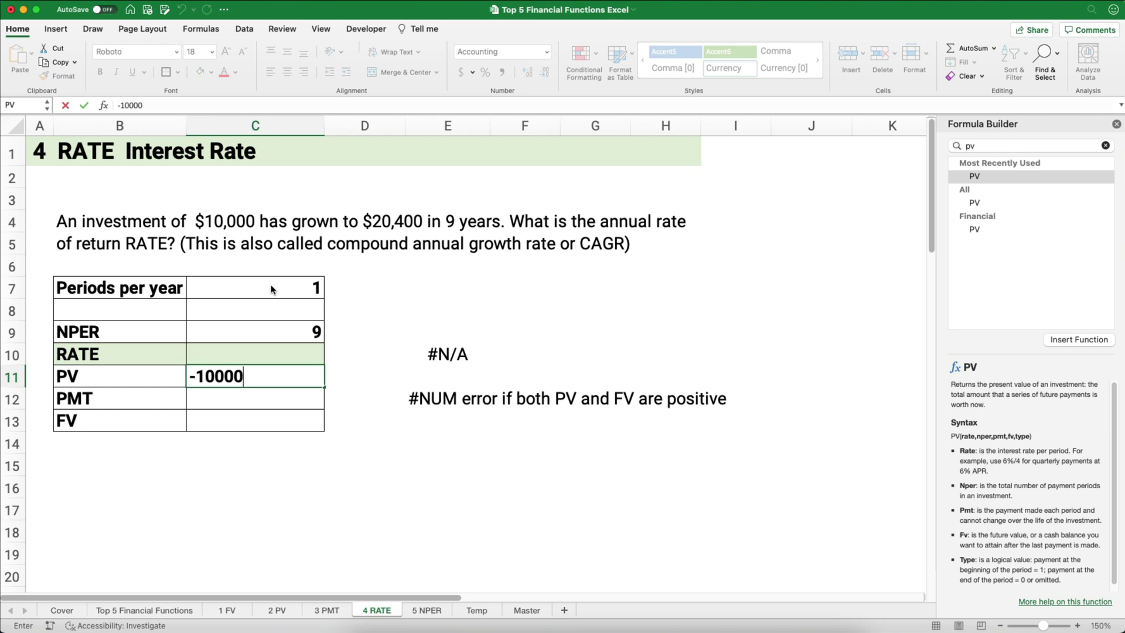
{"action": "key", "text": "Return"}
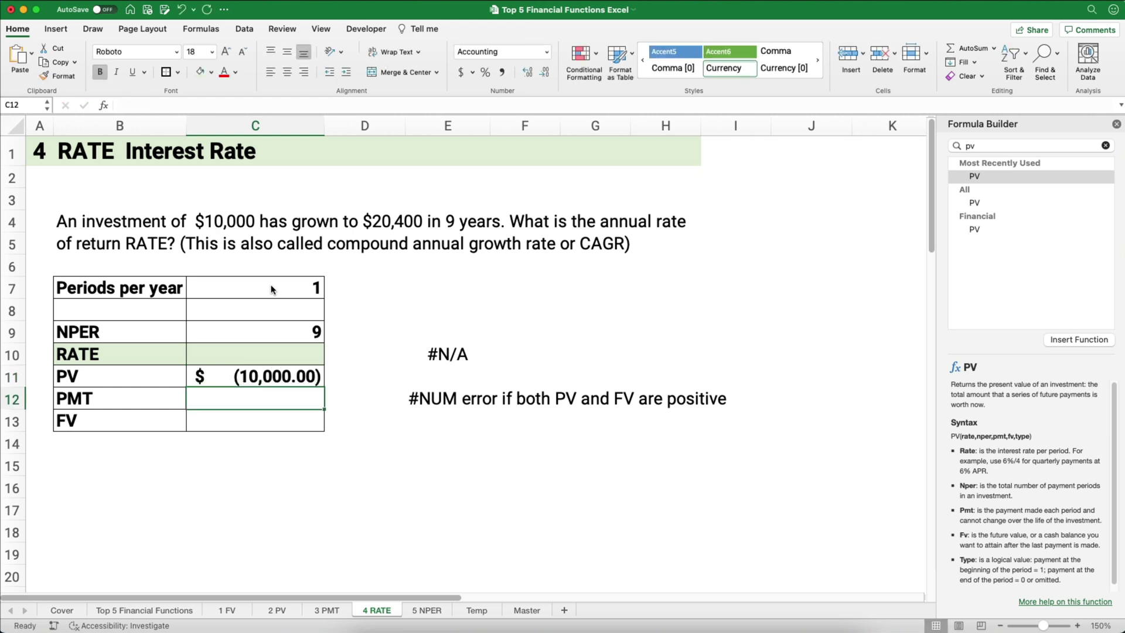
{"action": "type", "text": "0"}
{"action": "key", "text": "Return"}
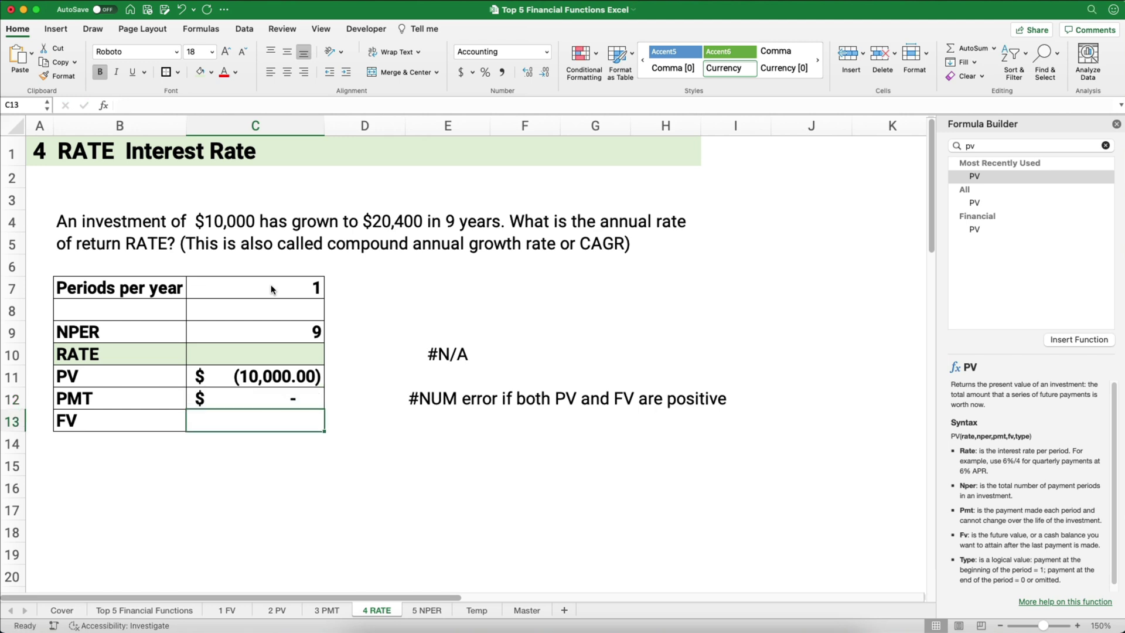
{"action": "type", "text": "204000"}
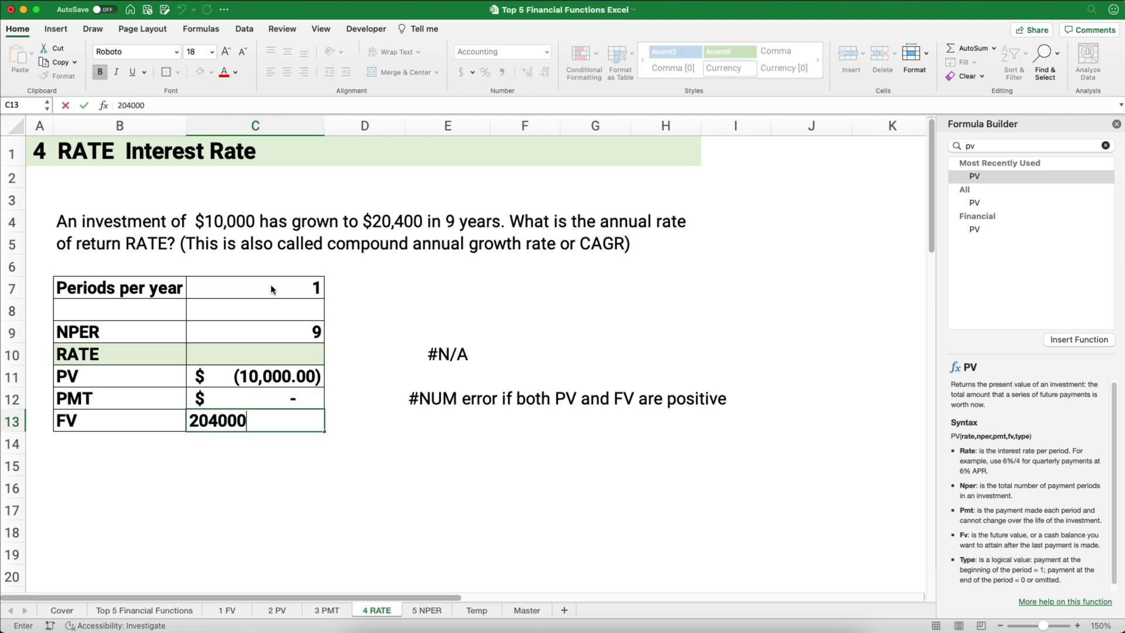
{"action": "key", "text": "BackSpace"}
{"action": "key", "text": "Return"}
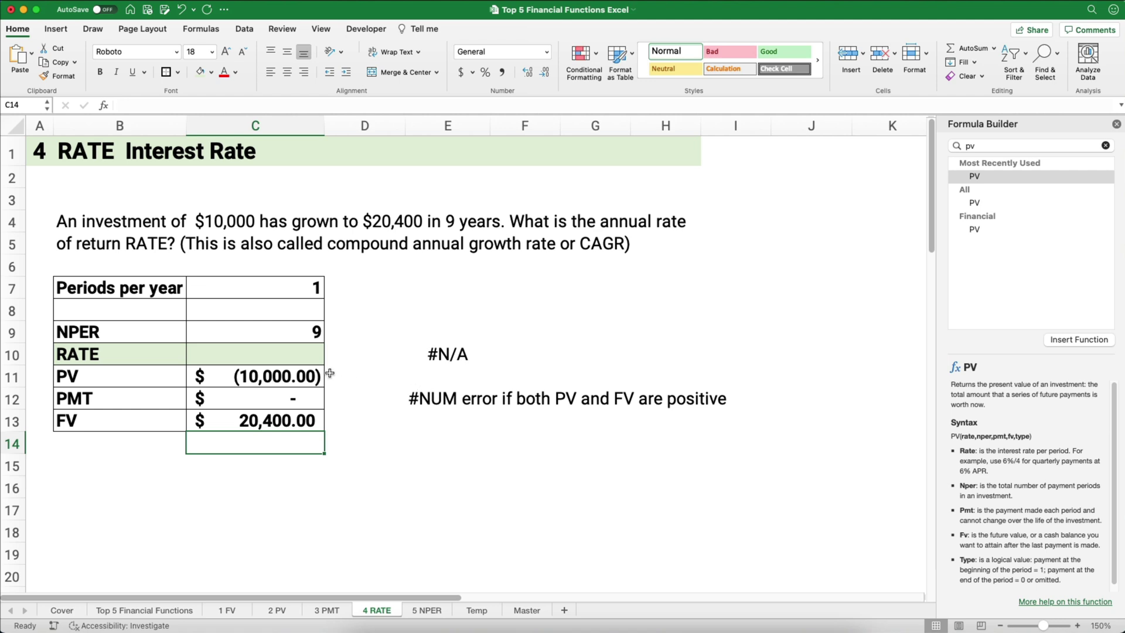
Find the RATE function and insert it in C10 of the investment problem.
{"action": "left_click", "coordinate": [292, 356]}
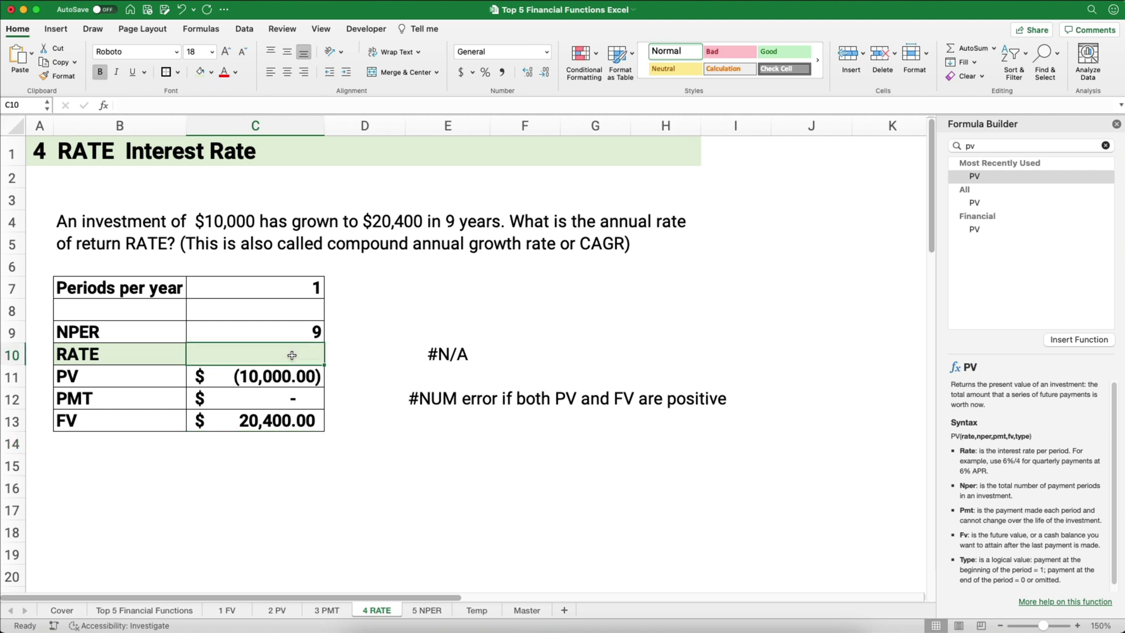
{"action": "left_click", "coordinate": [996, 145]}
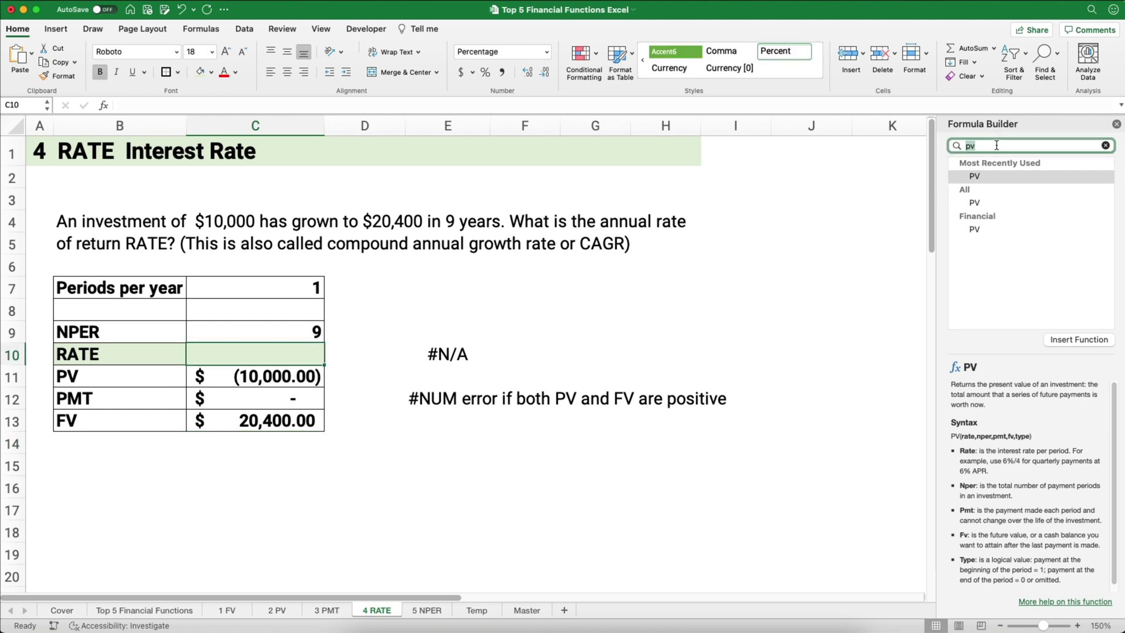
{"action": "type", "text": "rate"}
{"action": "double_click", "coordinate": [989, 182]}
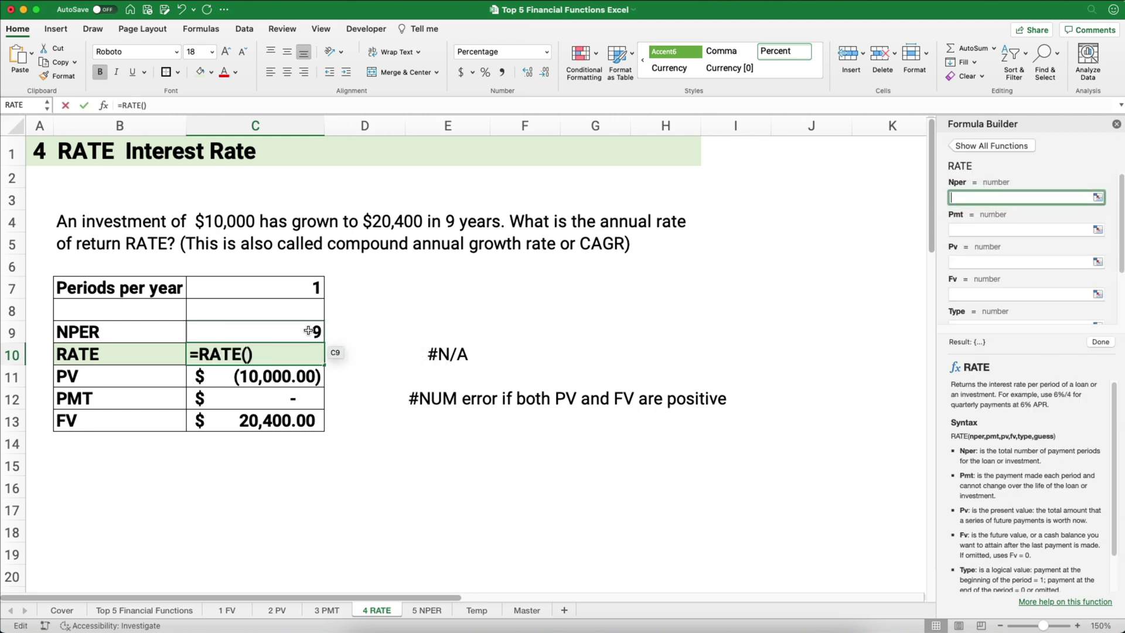
Set the RATE arguments to C9 for Nper, C12 for Pmt, C11 for Pv and C13 for Fv.
{"action": "left_click", "coordinate": [264, 332]}
{"action": "left_click", "coordinate": [961, 231]}
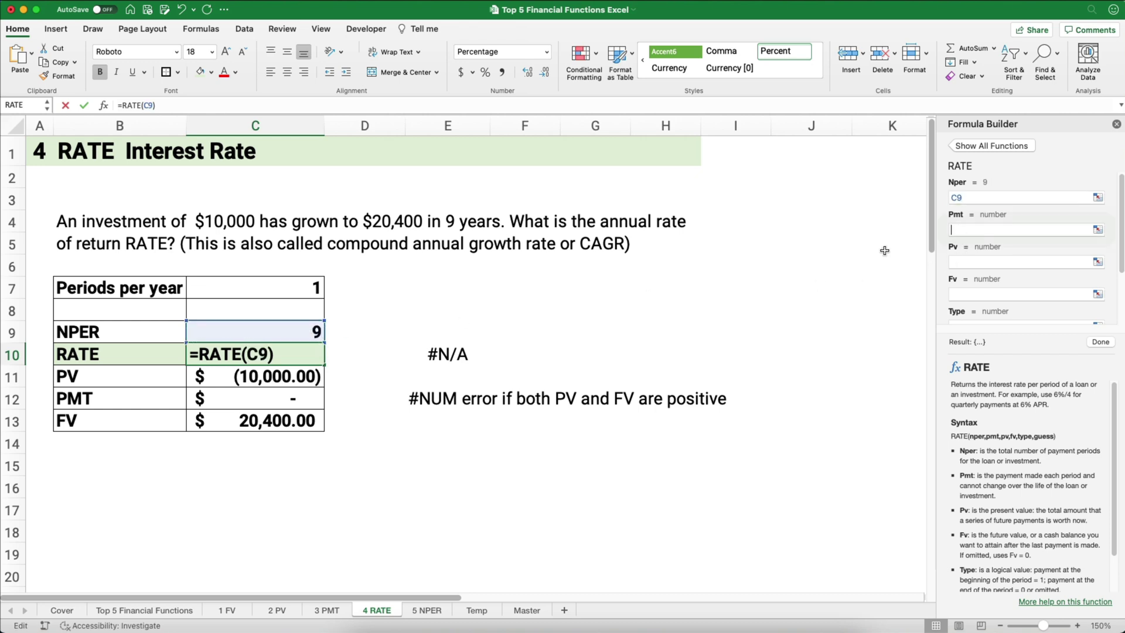
{"action": "left_click", "coordinate": [309, 399]}
{"action": "left_click", "coordinate": [958, 263]}
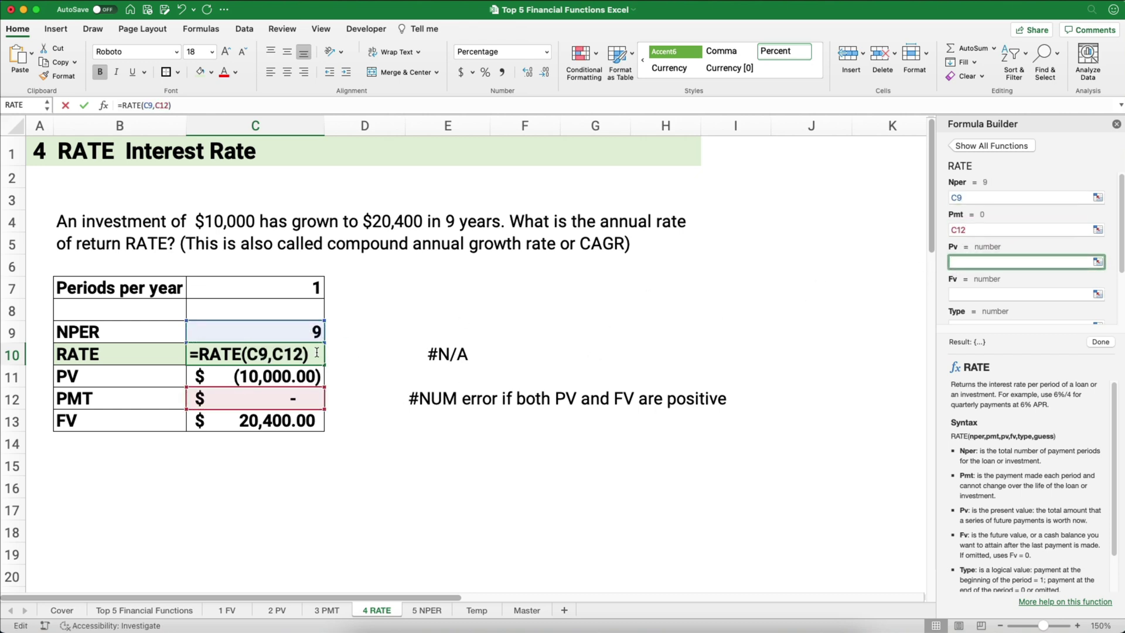
{"action": "left_click", "coordinate": [264, 374]}
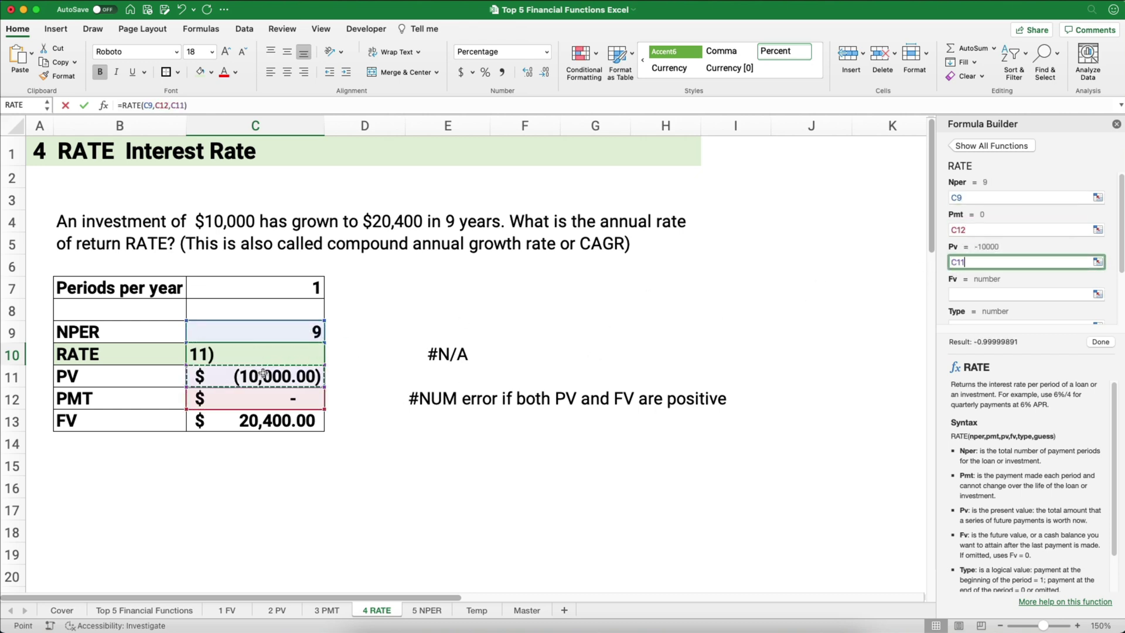
{"action": "left_click", "coordinate": [961, 293]}
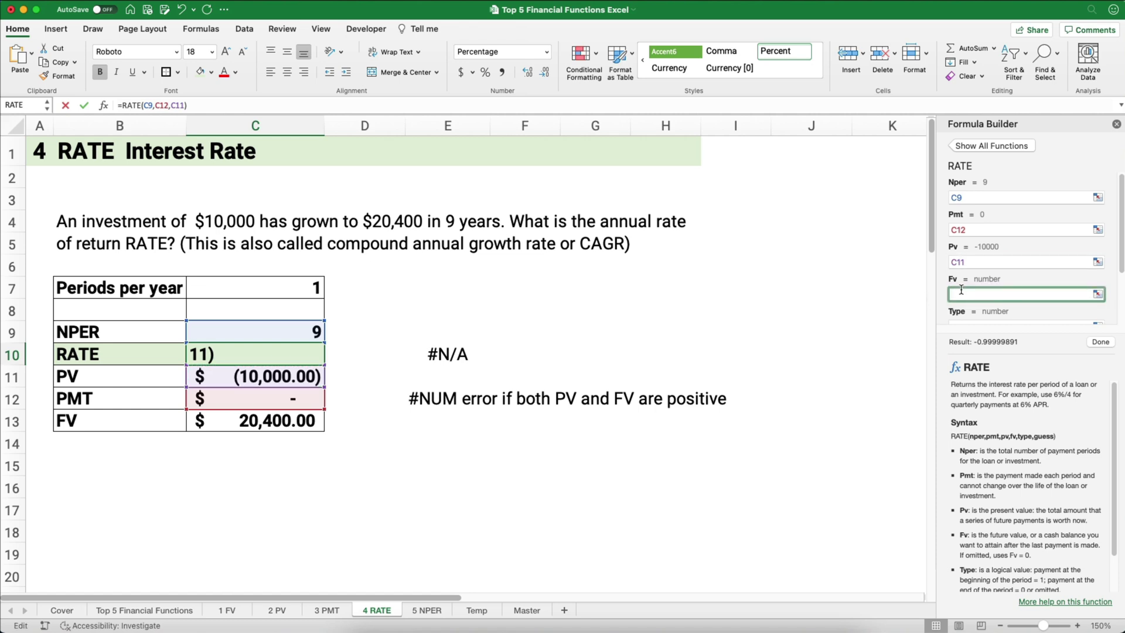
{"action": "left_click", "coordinate": [300, 419]}
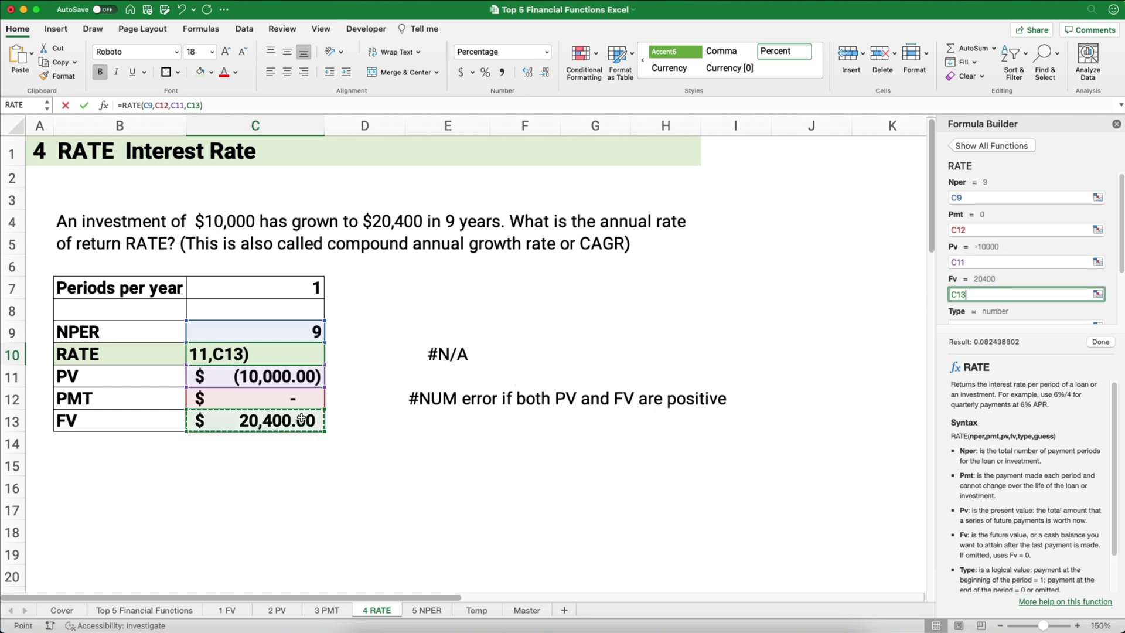
Set the RATE function's Type argument to 0 and complete the formula.
{"action": "scroll", "coordinate": [986, 290], "scroll_direction": "down", "scroll_amount": 3}
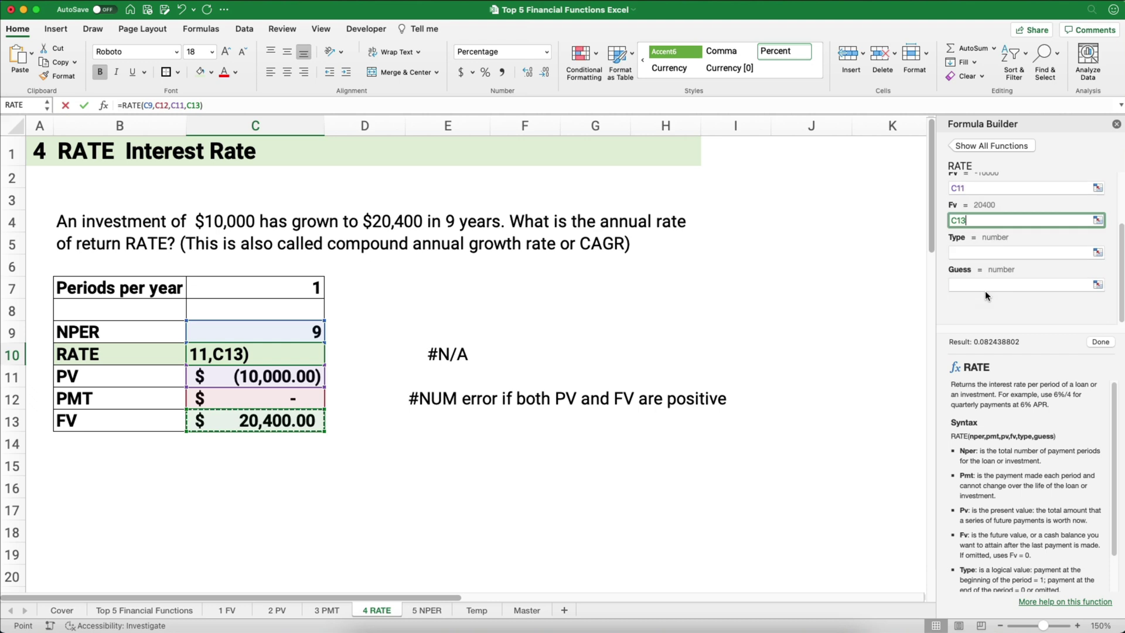
{"action": "left_click", "coordinate": [963, 253]}
{"action": "type", "text": "0"}
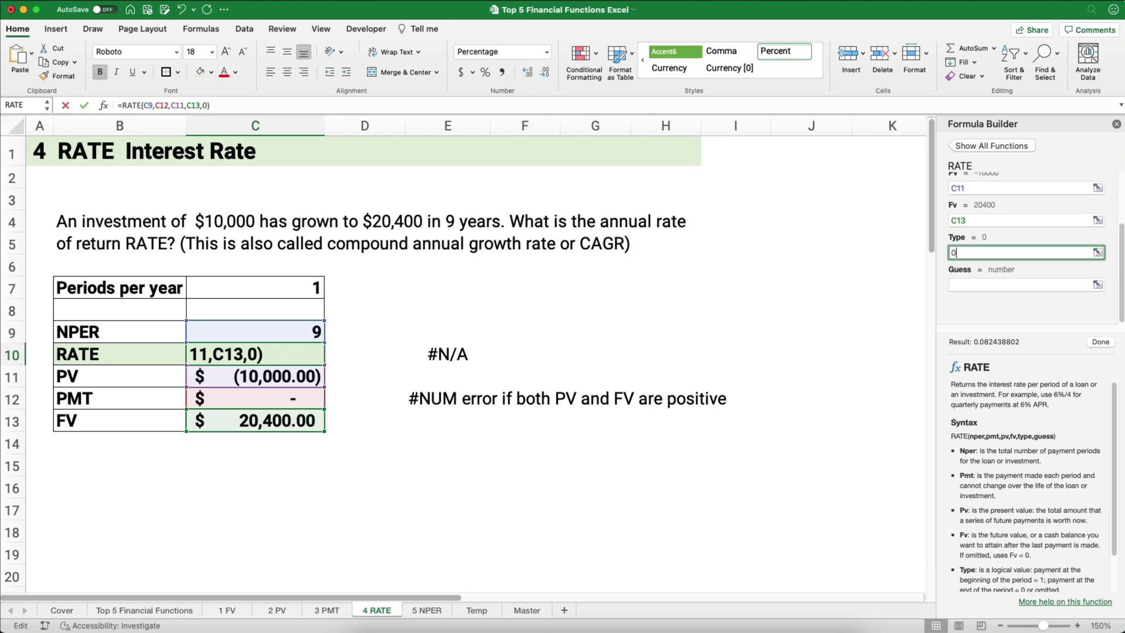
{"action": "left_click", "coordinate": [1100, 342]}
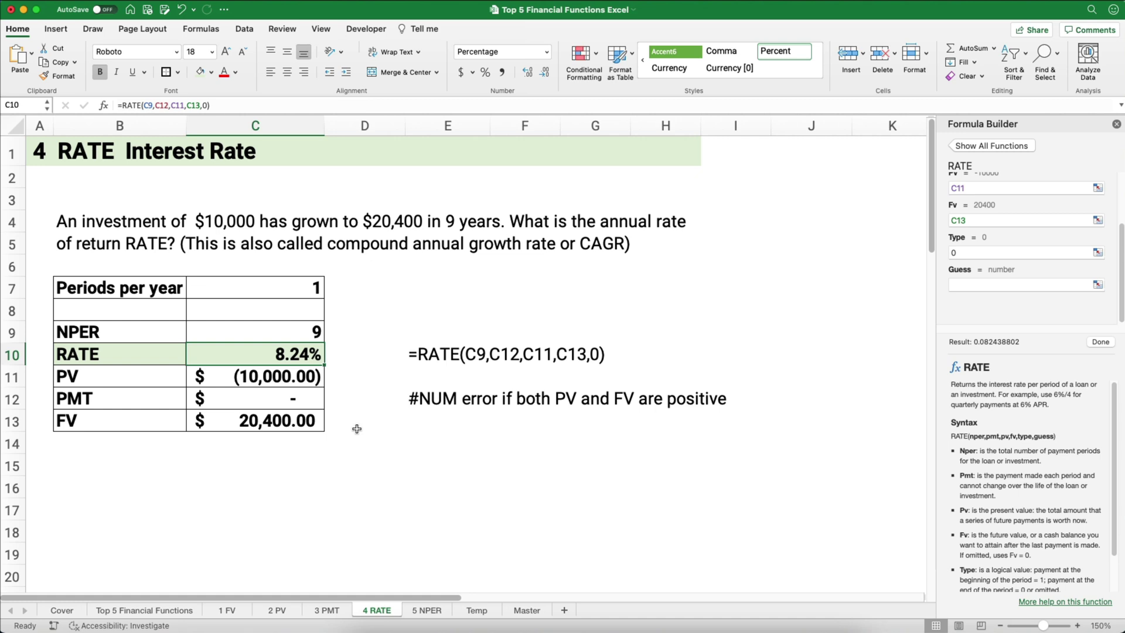
Try a positive 10000 as the PV in C11 of the investment problem.
{"action": "left_click", "coordinate": [274, 376]}
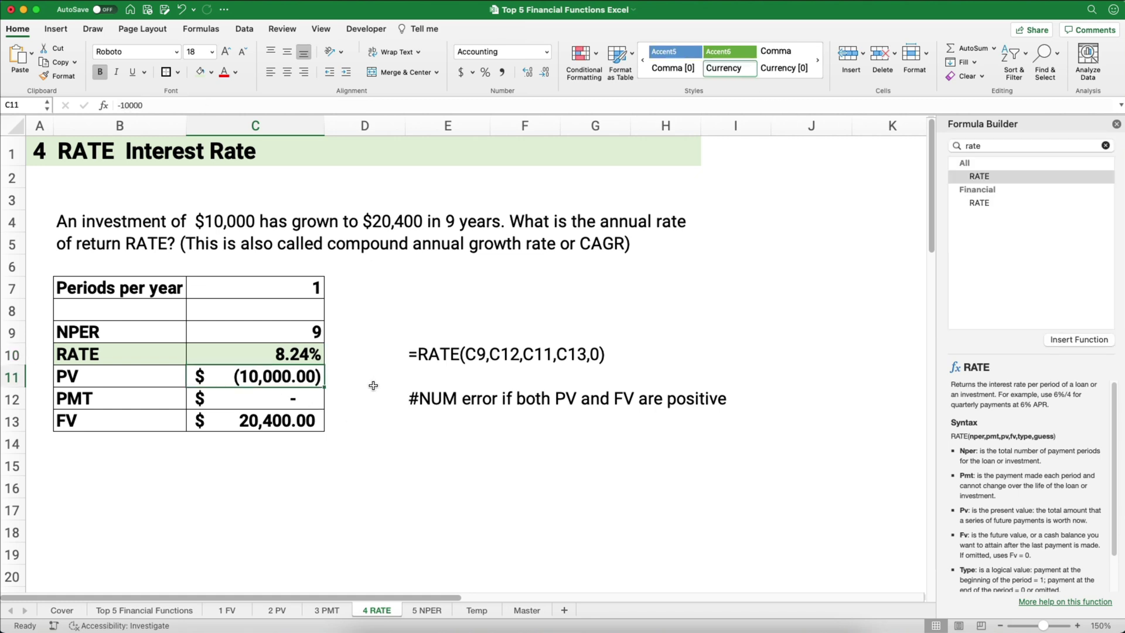
{"action": "type", "text": "10000"}
{"action": "key", "text": "Return"}
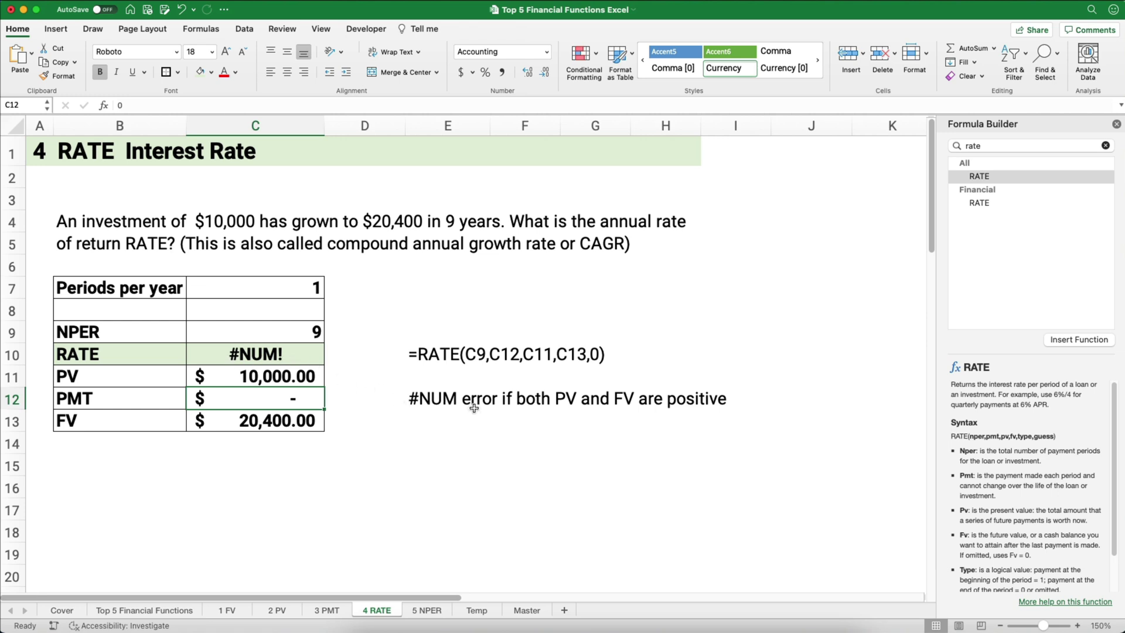
Add an exclamation mark after #NUM in the E12 note about both PV and FV being positive.
{"action": "left_click", "coordinate": [429, 398]}
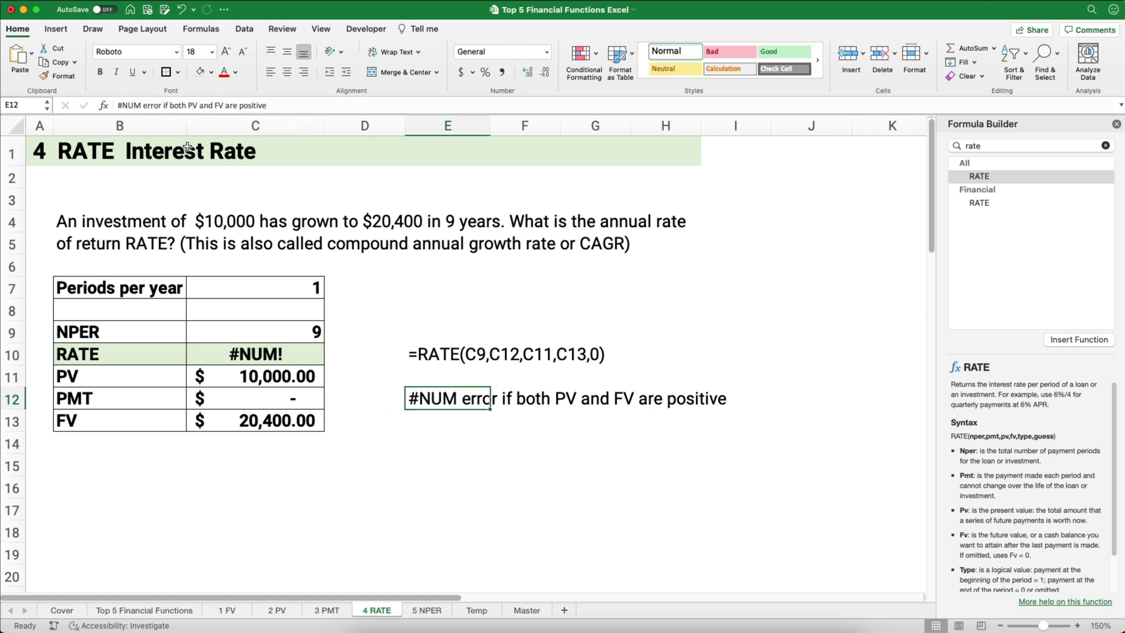
{"action": "left_click", "coordinate": [141, 106]}
{"action": "left_click", "coordinate": [142, 105]}
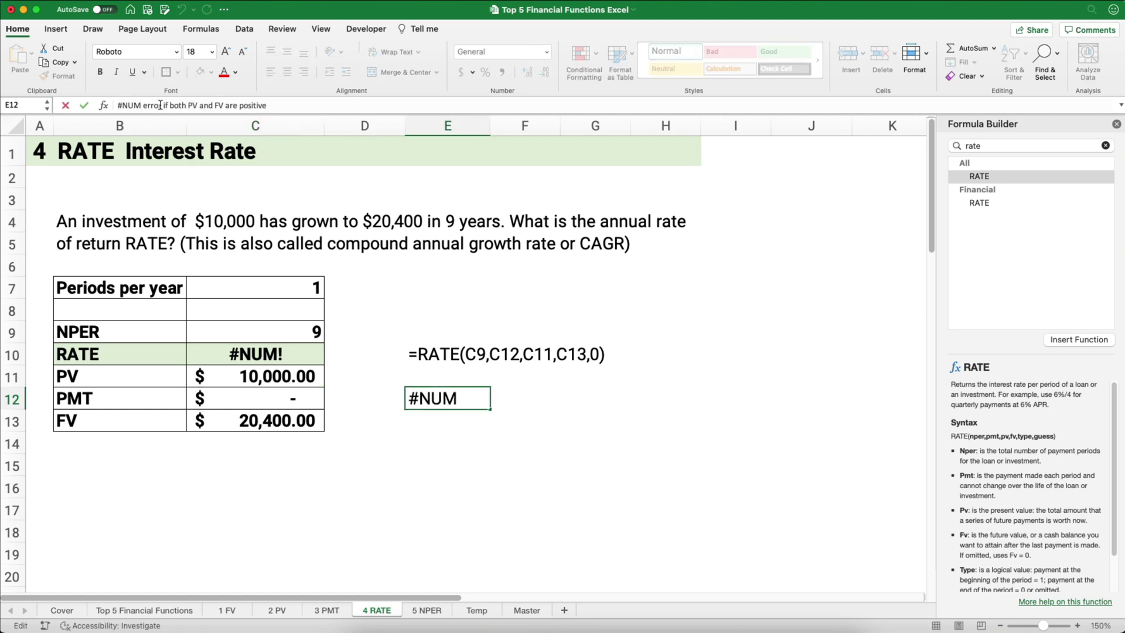
{"action": "type", "text": "!"}
{"action": "key", "text": "Return"}
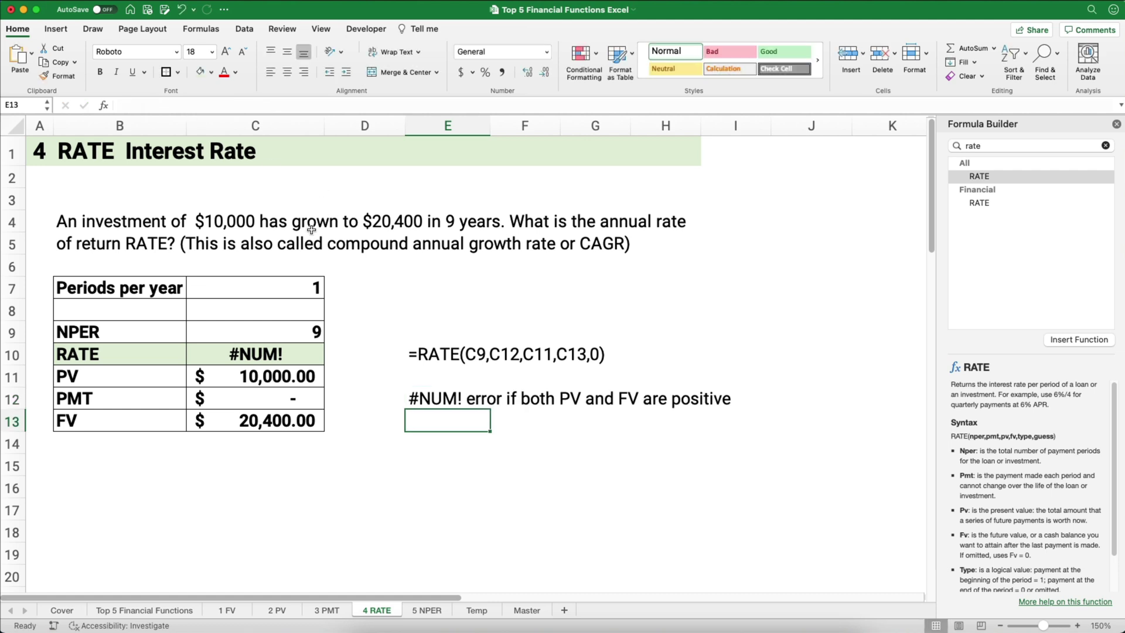
Set the PV in C11 back to -10000 and select the RATE result in C10.
{"action": "left_click", "coordinate": [281, 376]}
{"action": "type", "text": "-"}
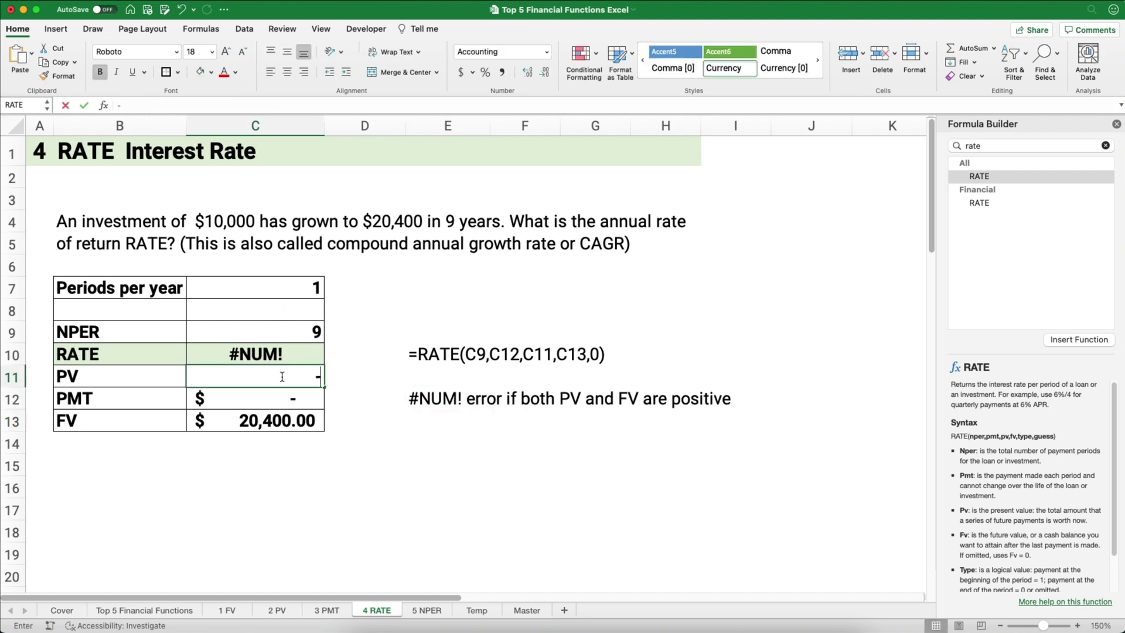
{"action": "type", "text": "10000"}
{"action": "key", "text": "Return"}
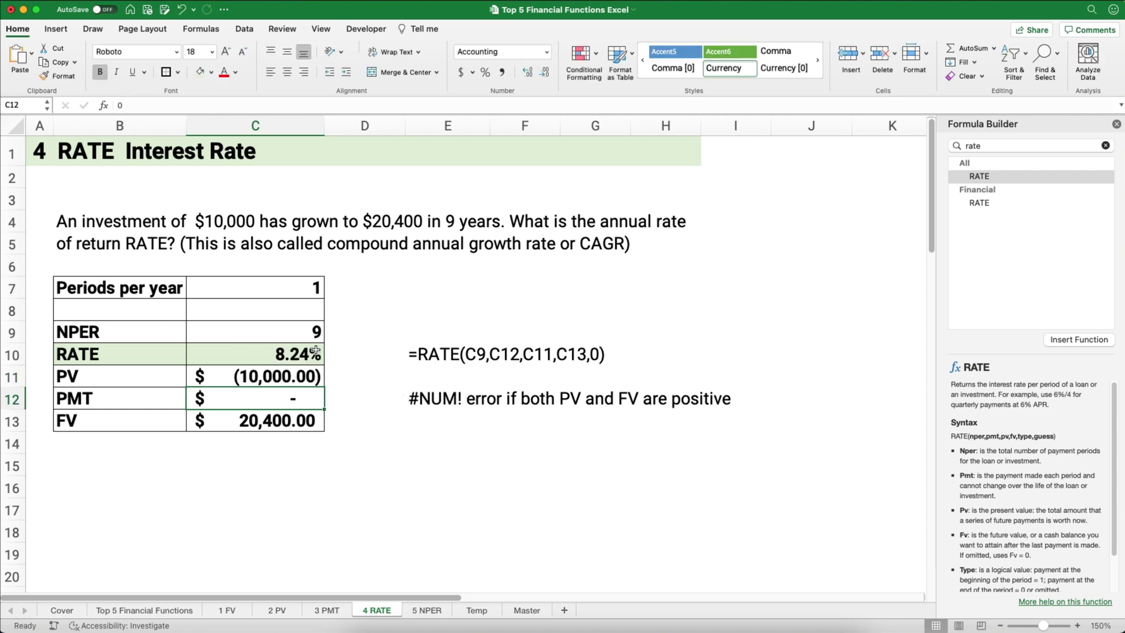
{"action": "left_click", "coordinate": [288, 346]}
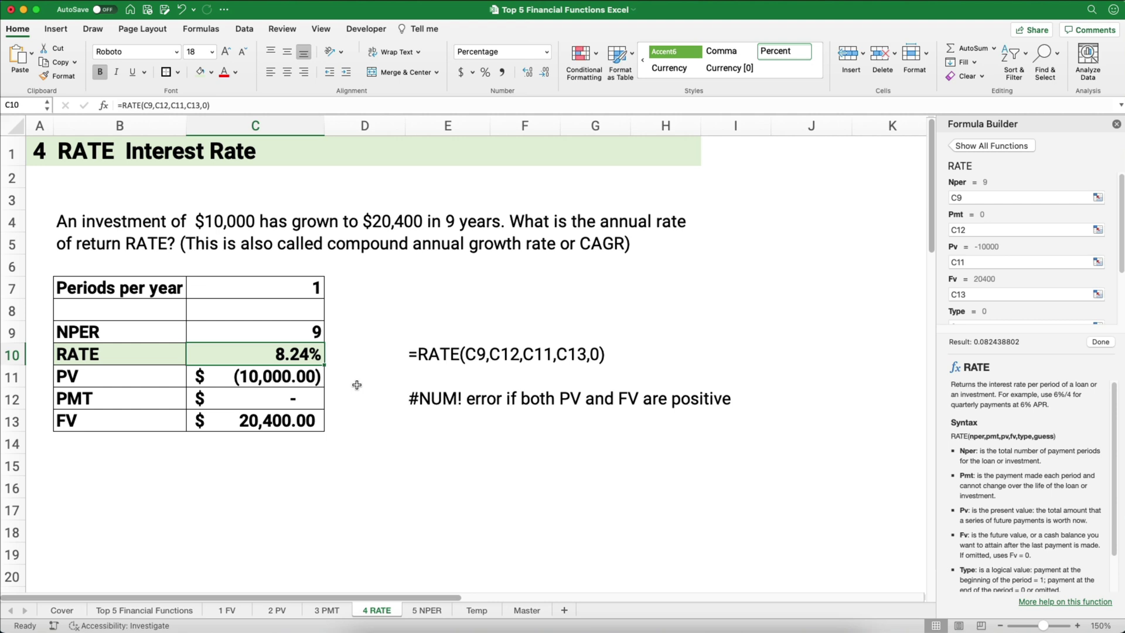
Go to the 5 NPER sheet and clear the values in C7:C13.
{"action": "key", "text": "alt+Right"}
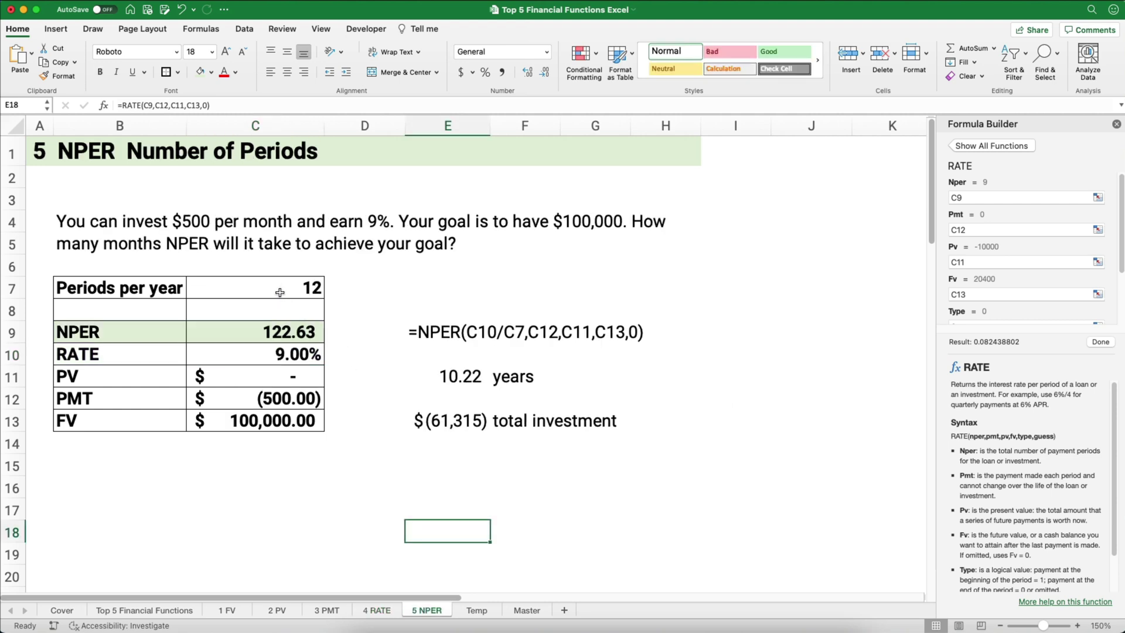
{"action": "left_click_drag", "start_coordinate": [281, 292], "coordinate": [287, 421]}
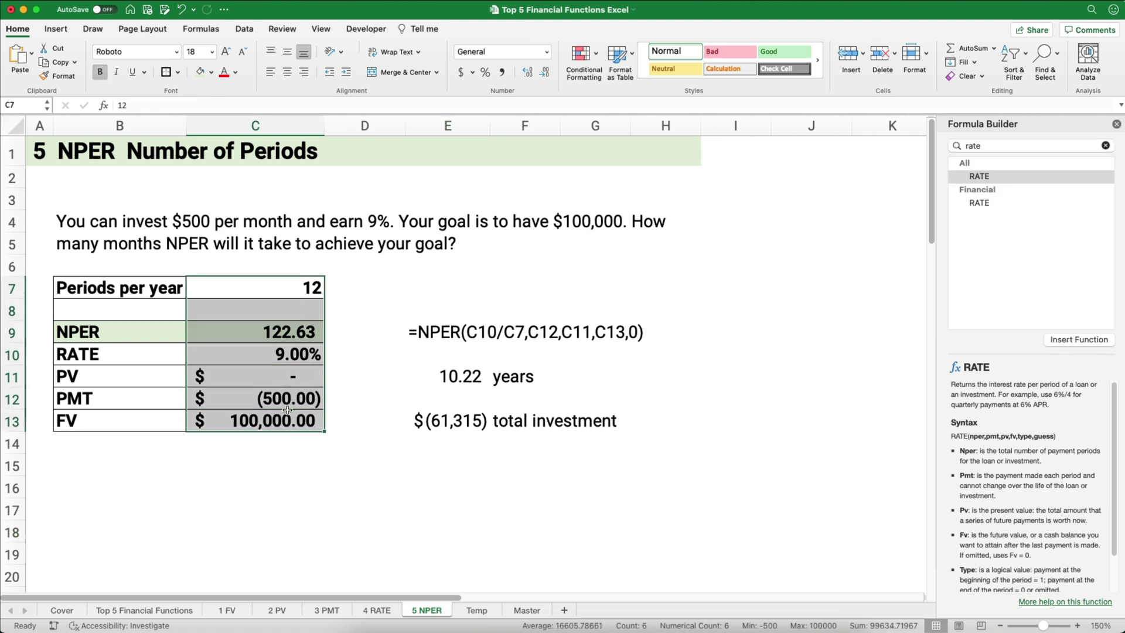
{"action": "key", "text": "Delete"}
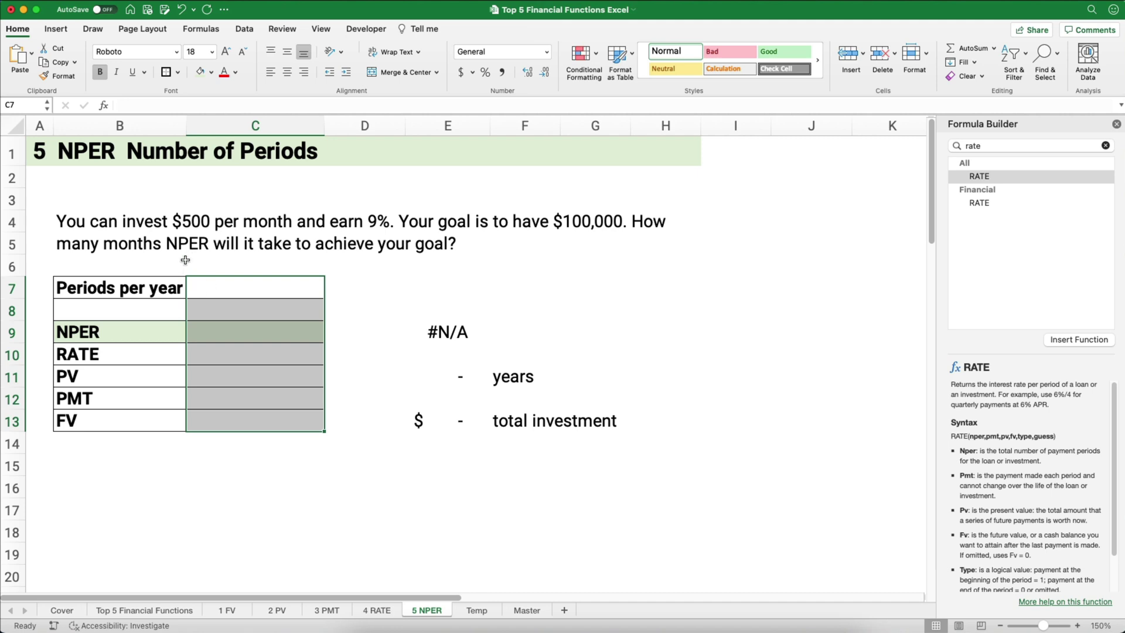
Enter 12 as the periods per year in C7 and 9% as RATE in C10, leaving NPER empty.
{"action": "left_click", "coordinate": [234, 286]}
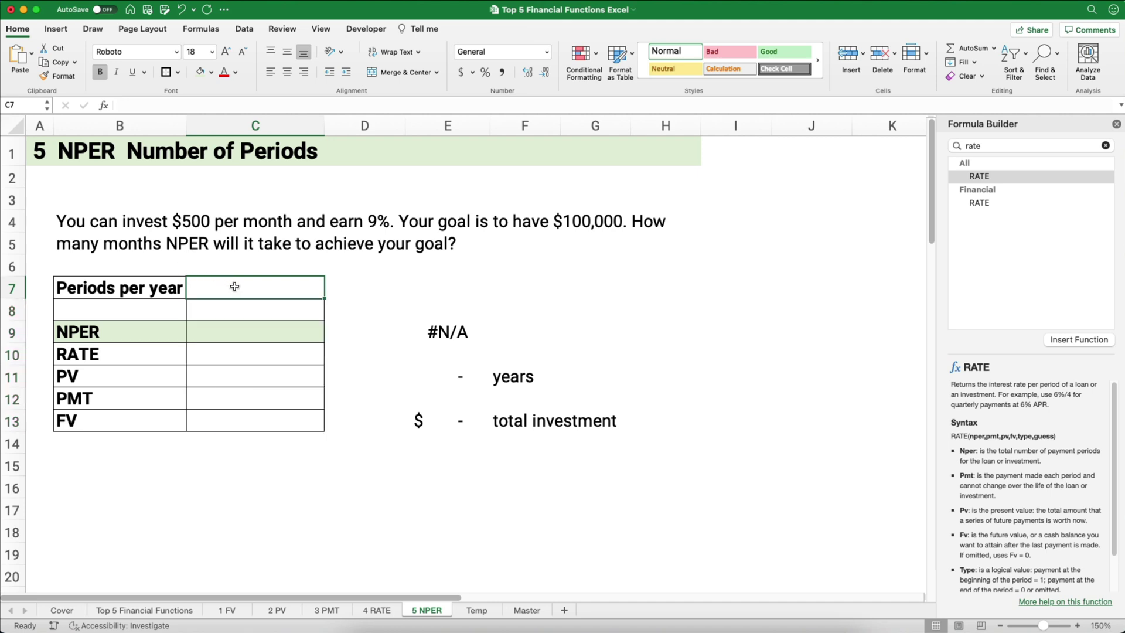
{"action": "type", "text": "12"}
{"action": "key", "text": "Return"}
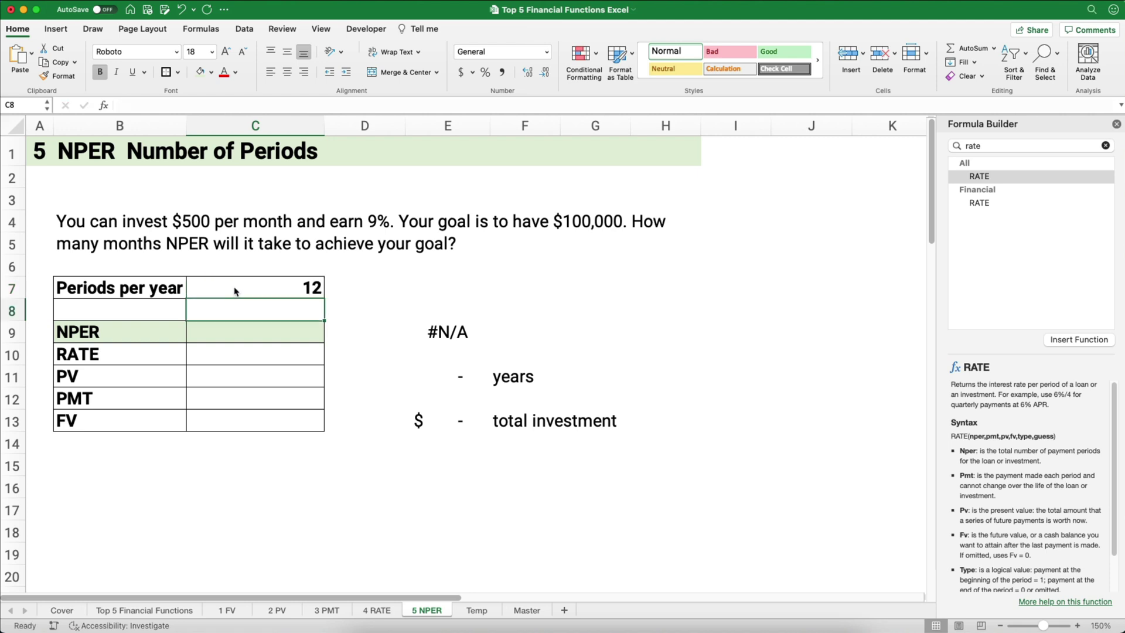
{"action": "key", "text": "Return"}
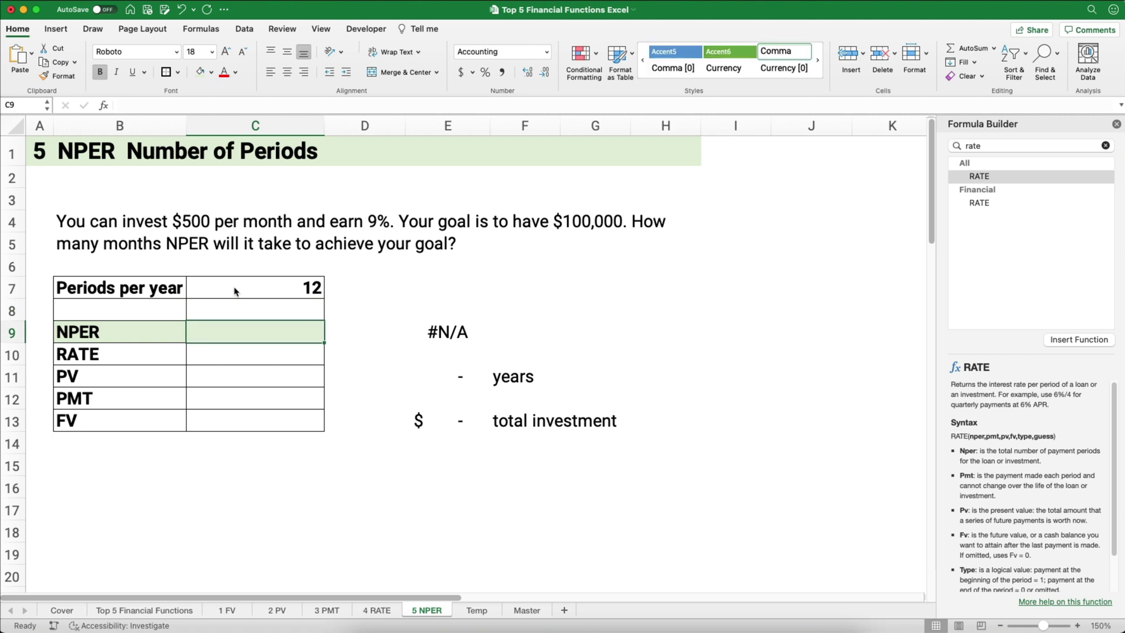
{"action": "key", "text": "Return"}
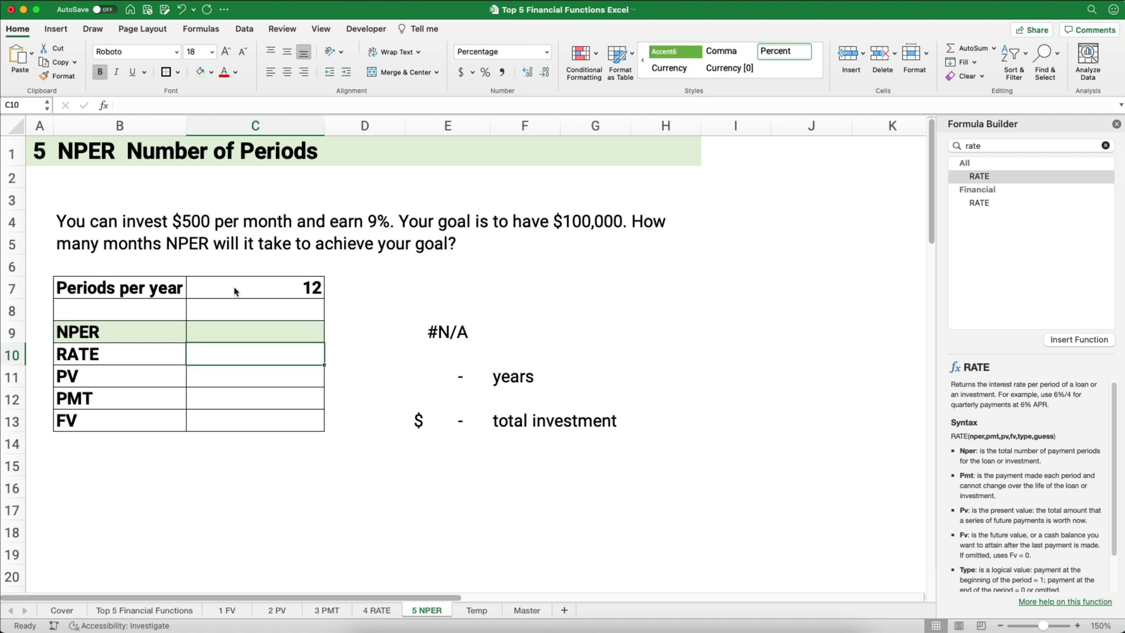
{"action": "type", "text": "9%"}
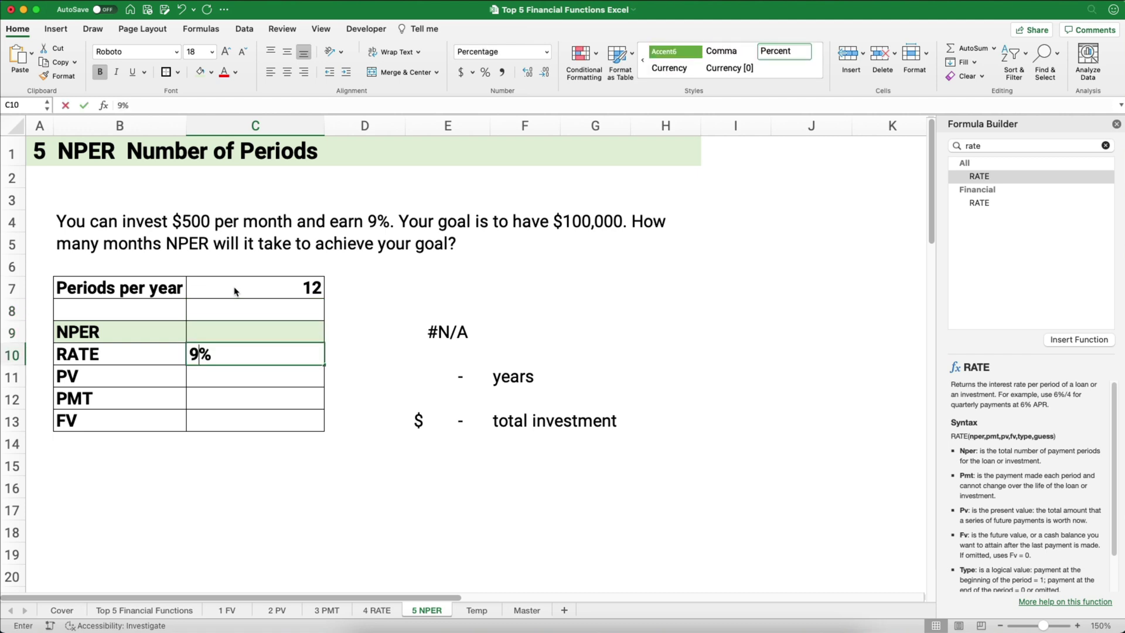
{"action": "key", "text": "Return"}
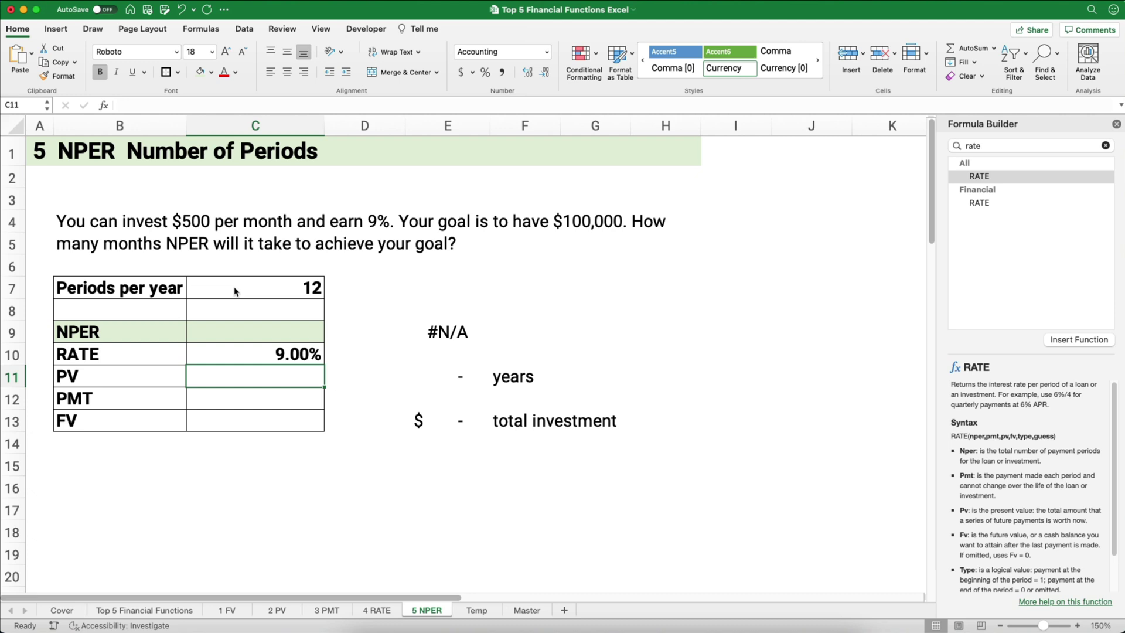
Enter 0 as PV, -500 as PMT and 100000 as FV for the savings goal problem.
{"action": "type", "text": "0"}
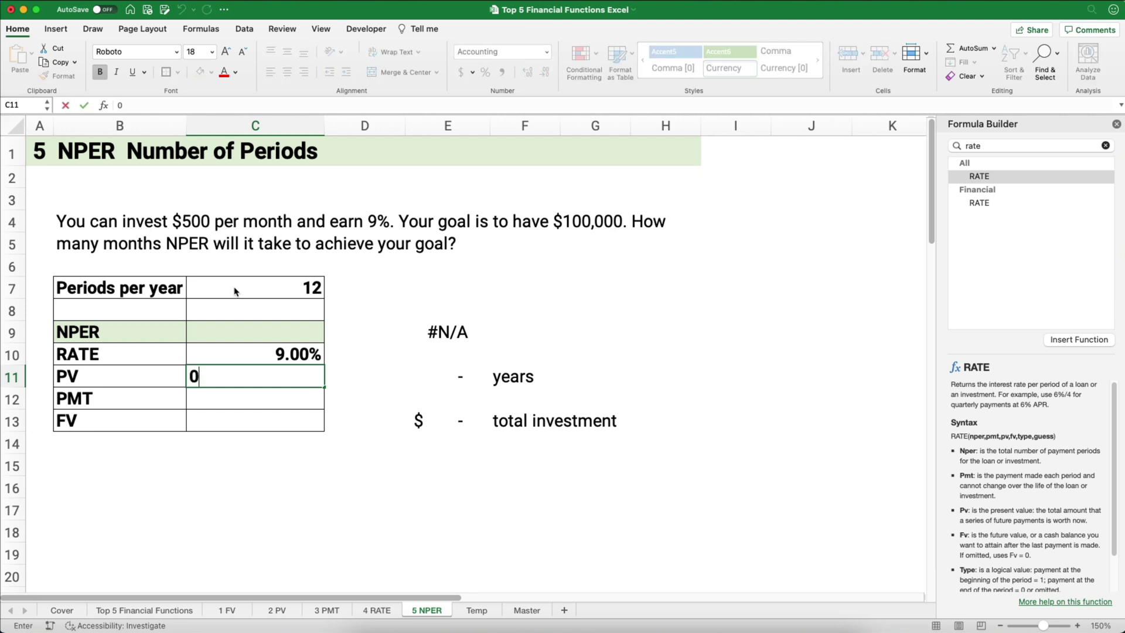
{"action": "key", "text": "Return"}
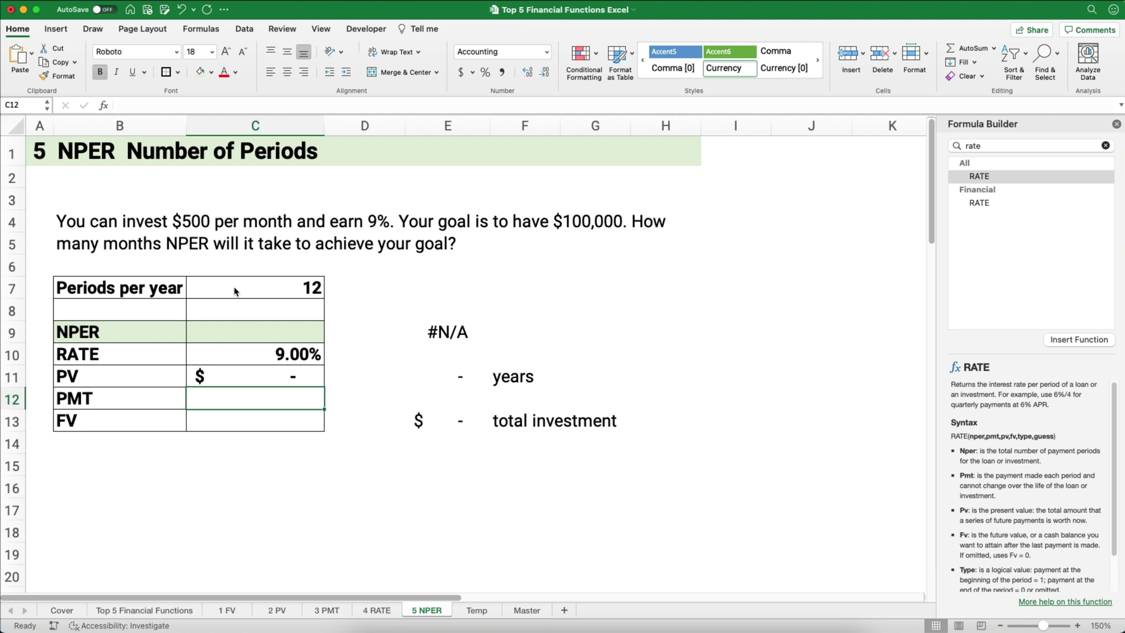
{"action": "type", "text": "-500"}
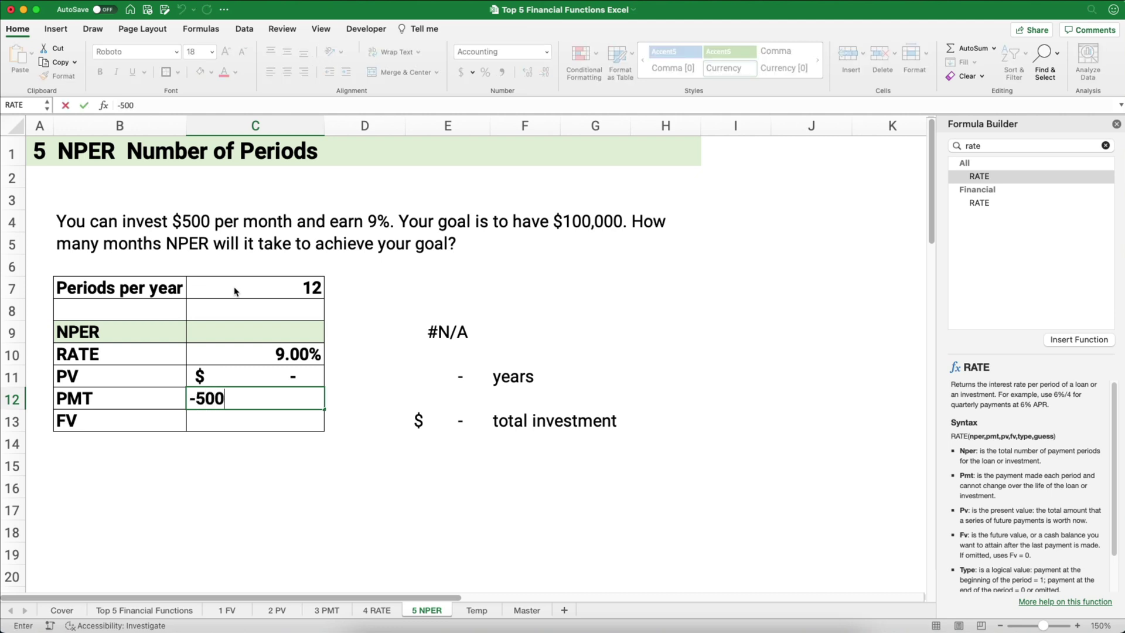
{"action": "key", "text": "Return"}
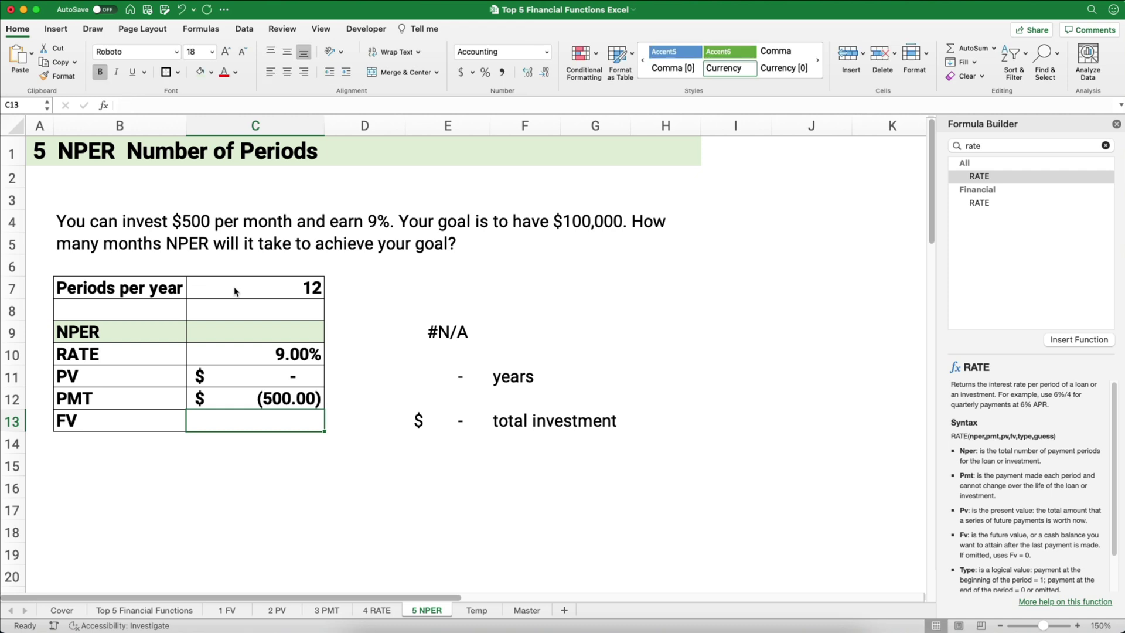
{"action": "type", "text": "100000"}
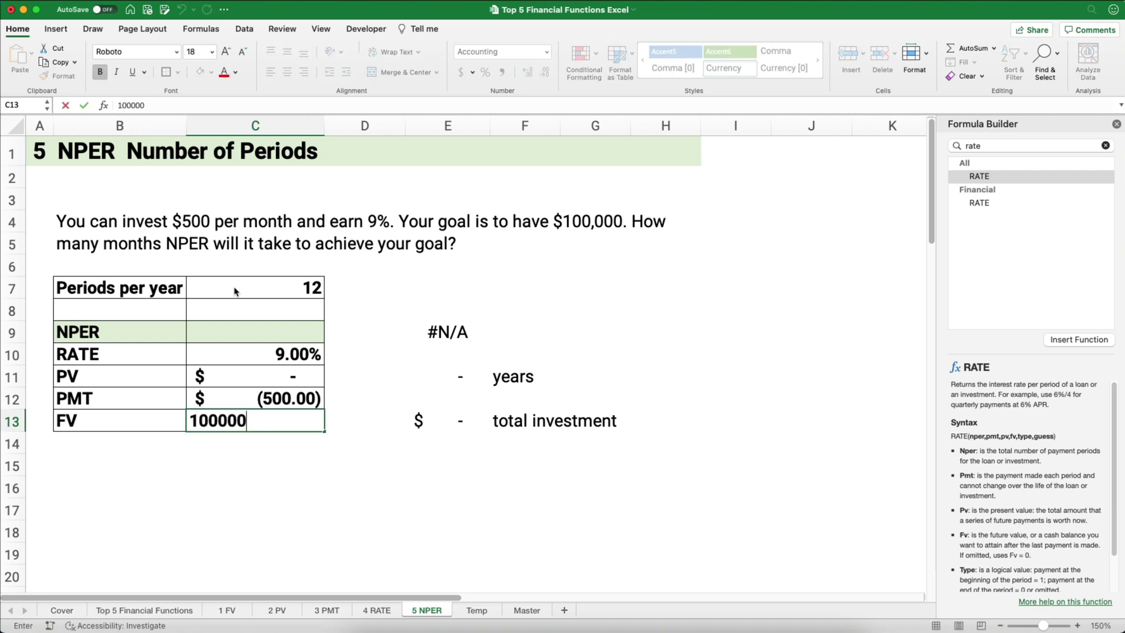
{"action": "key", "text": "Return"}
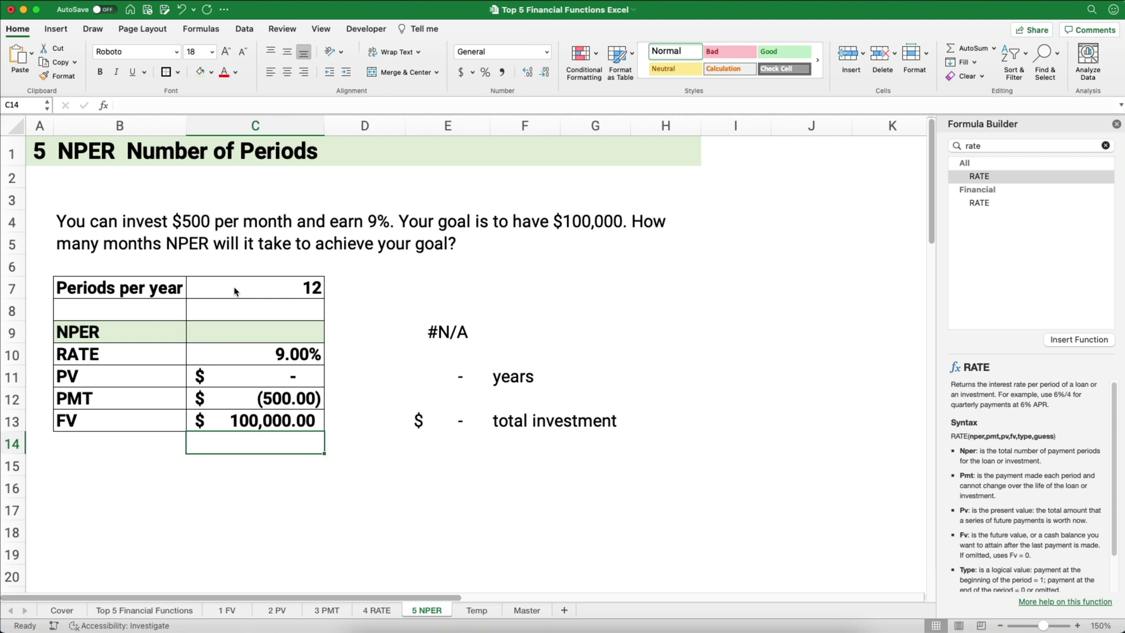
Start an NPER function in C9 with the formula builder and set its Rate argument to C10/C7.
{"action": "left_click", "coordinate": [261, 326]}
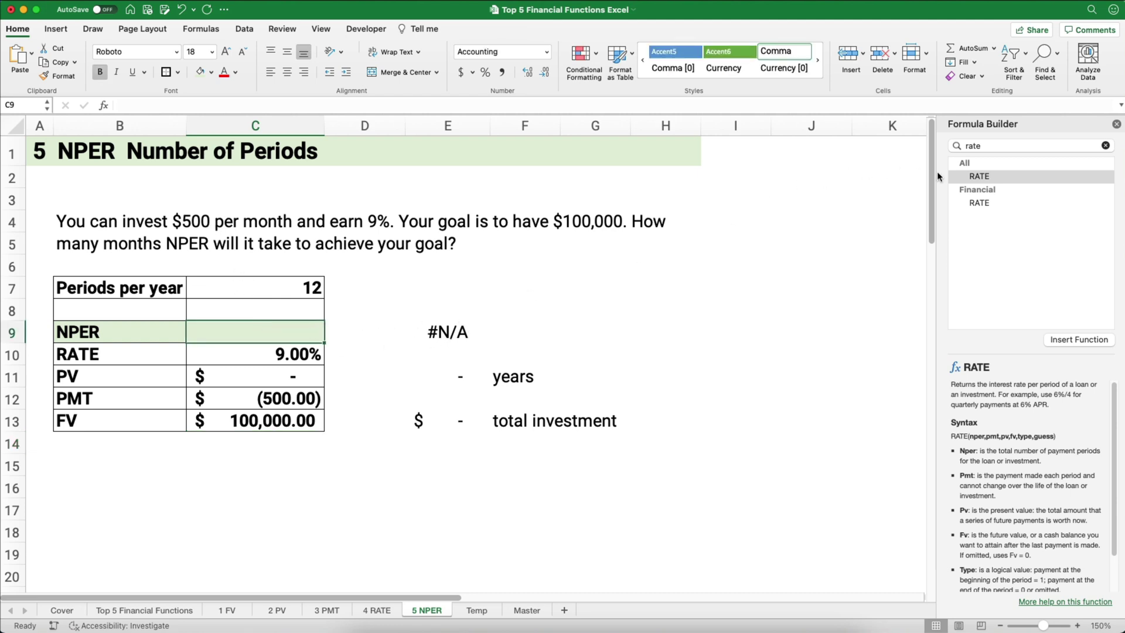
{"action": "double_click", "coordinate": [989, 146]}
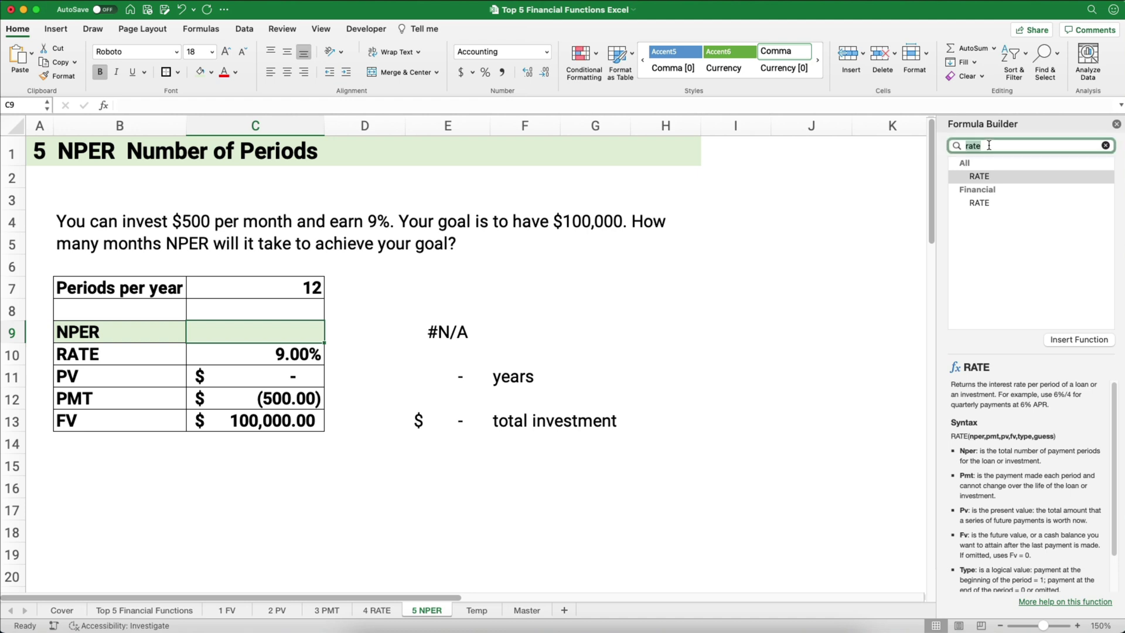
{"action": "type", "text": "nper"}
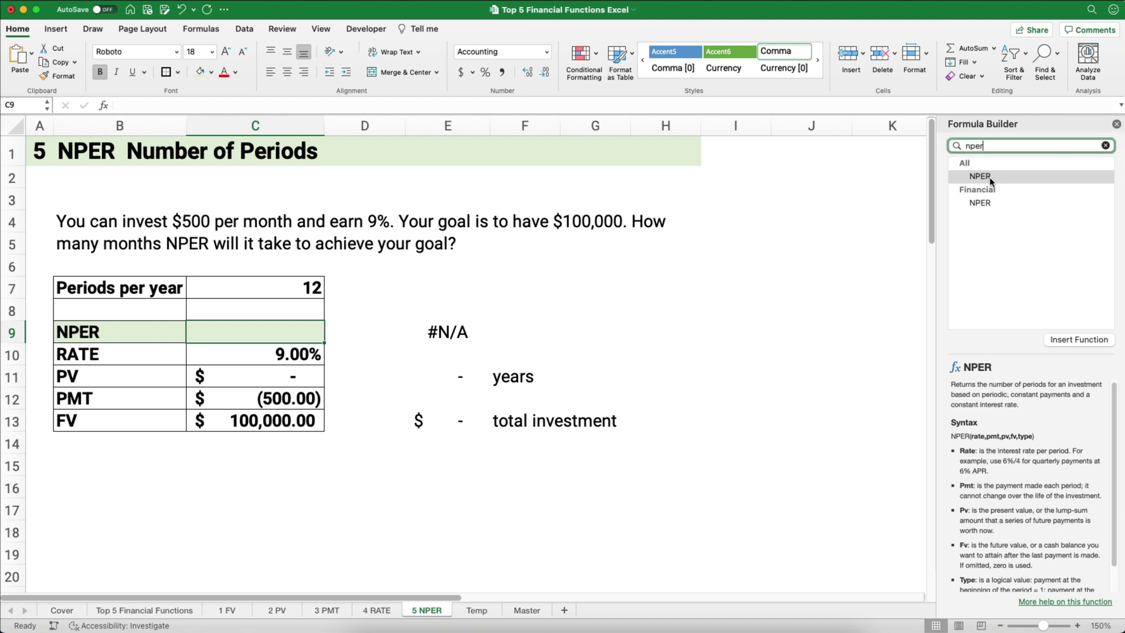
{"action": "double_click", "coordinate": [990, 177]}
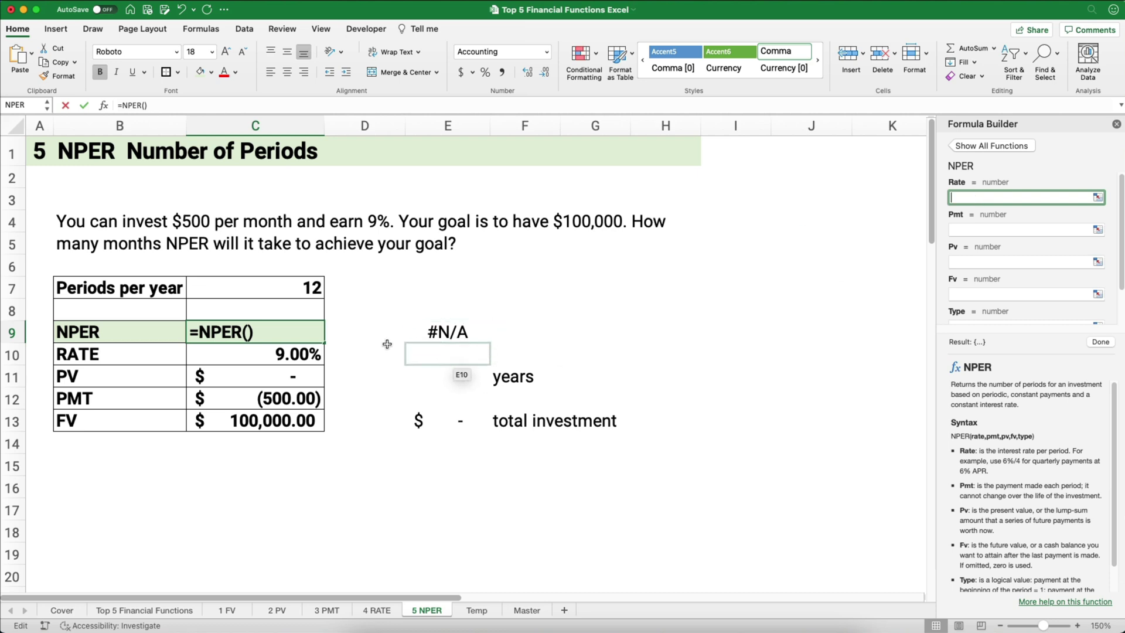
{"action": "left_click", "coordinate": [305, 352]}
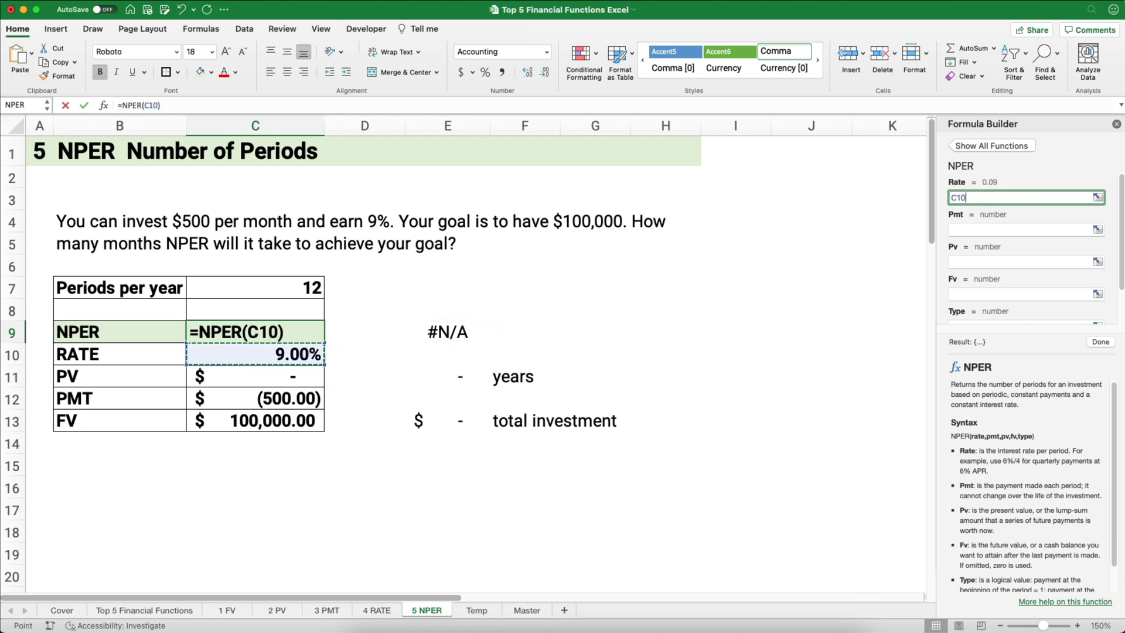
{"action": "type", "text": "/"}
{"action": "left_click", "coordinate": [296, 288]}
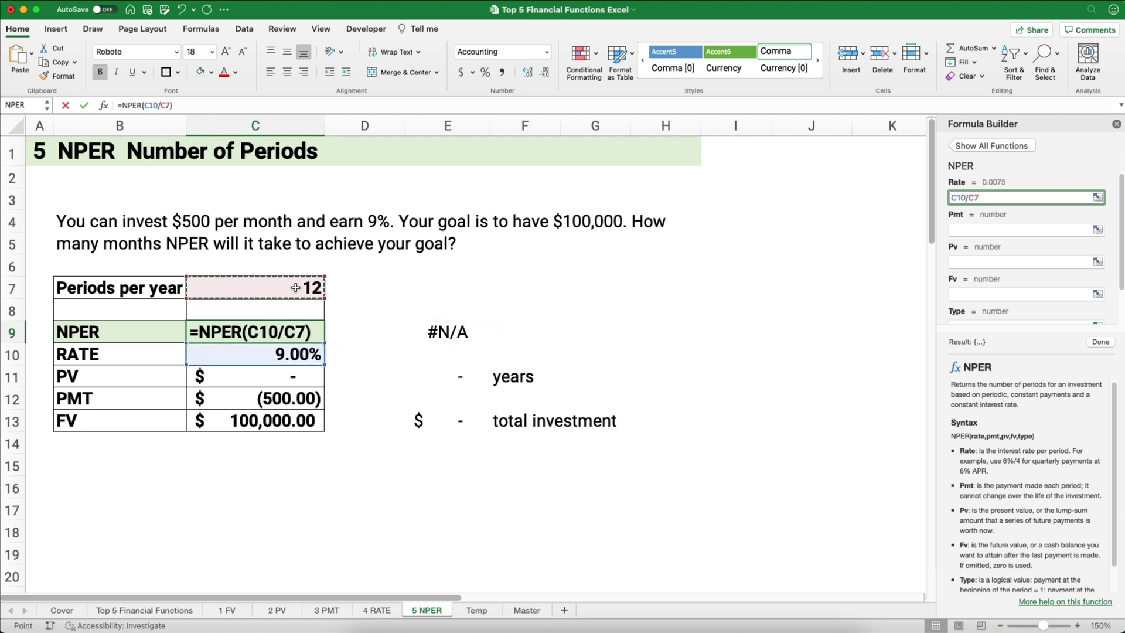
Complete the NPER function with Pmt C12, Pv C11, Fv C13 and Type 0.
{"action": "left_click", "coordinate": [961, 231]}
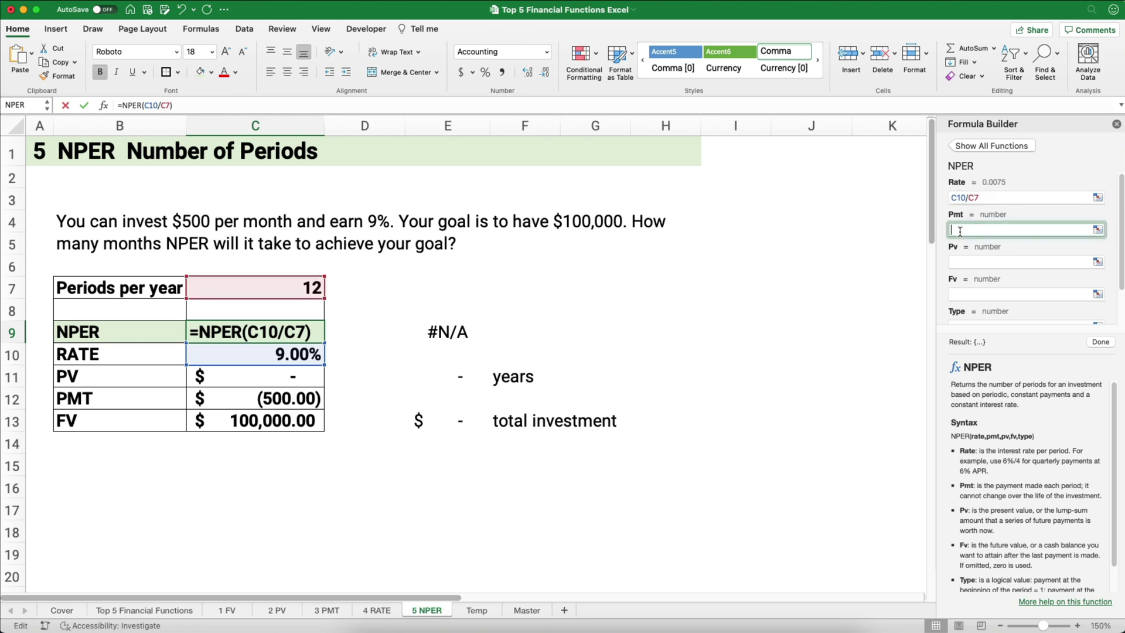
{"action": "left_click", "coordinate": [309, 398]}
{"action": "left_click", "coordinate": [971, 262]}
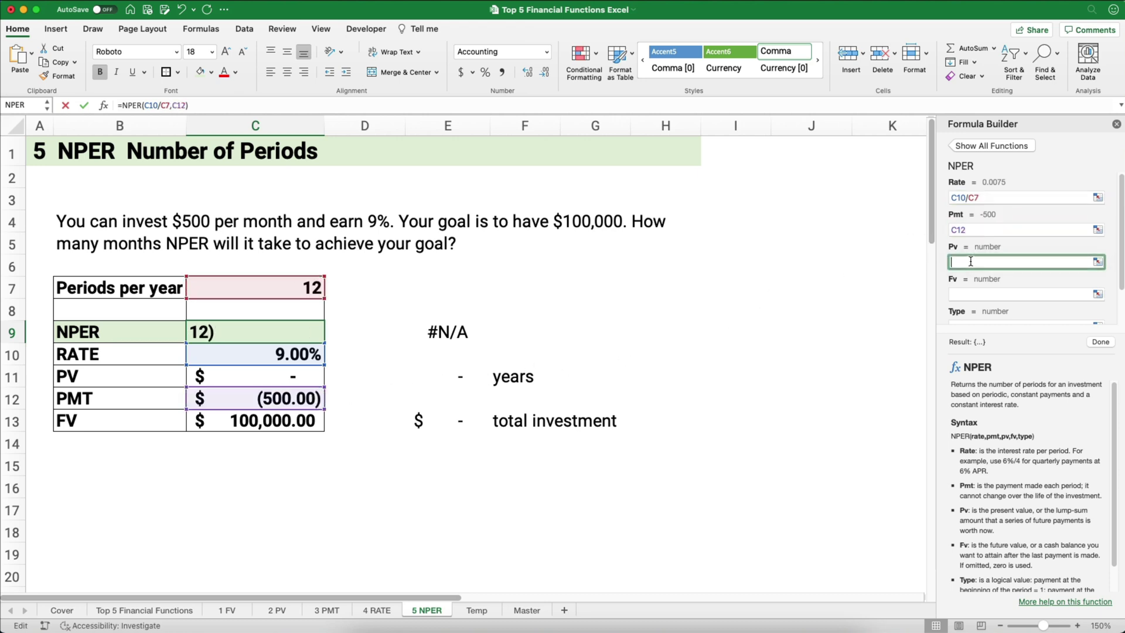
{"action": "left_click", "coordinate": [296, 377]}
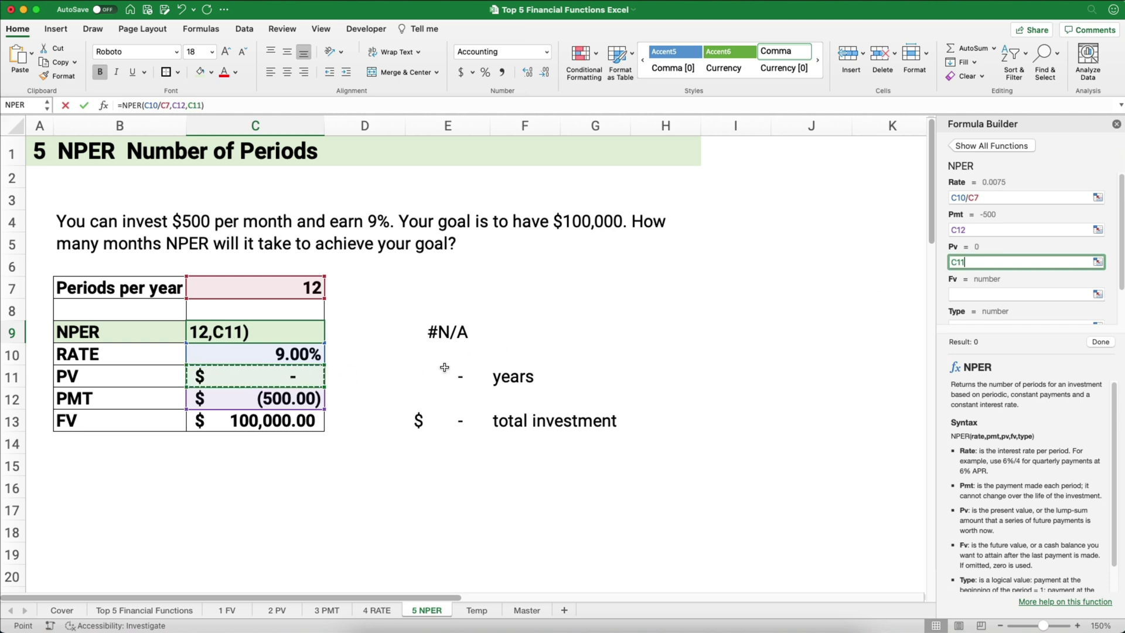
{"action": "left_click", "coordinate": [965, 293]}
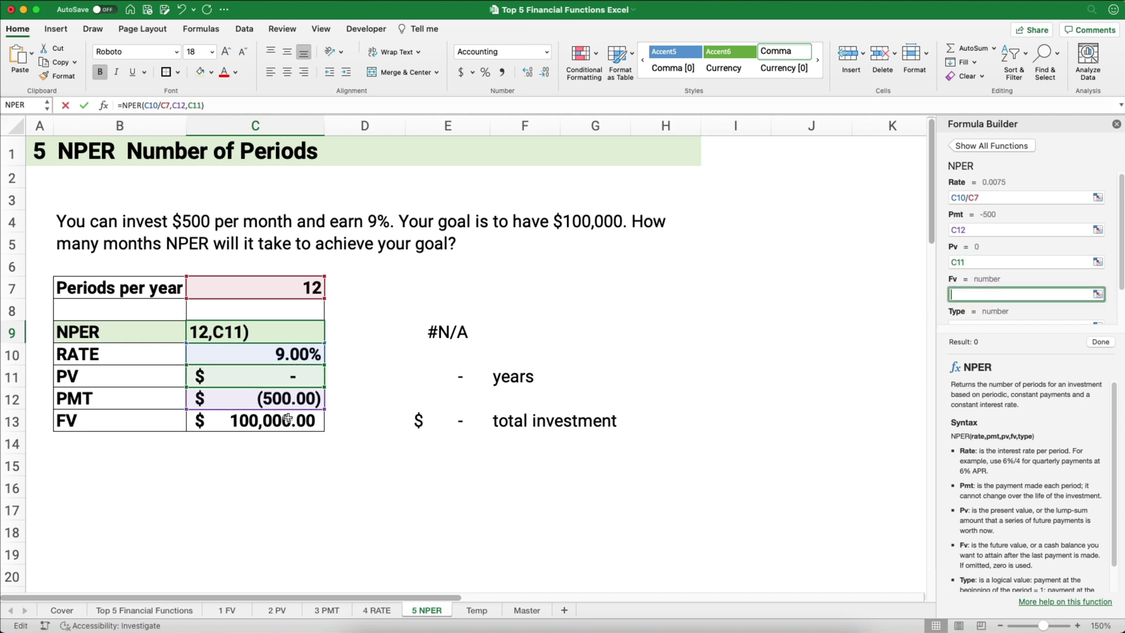
{"action": "left_click", "coordinate": [287, 417]}
{"action": "left_click", "coordinate": [971, 285]}
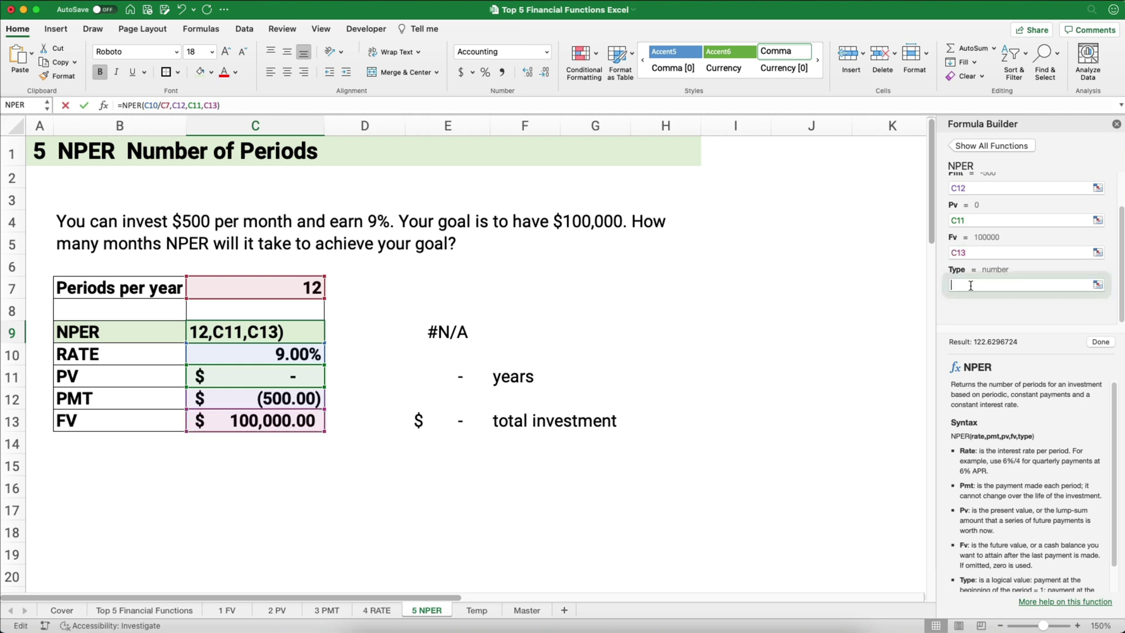
{"action": "type", "text": "0"}
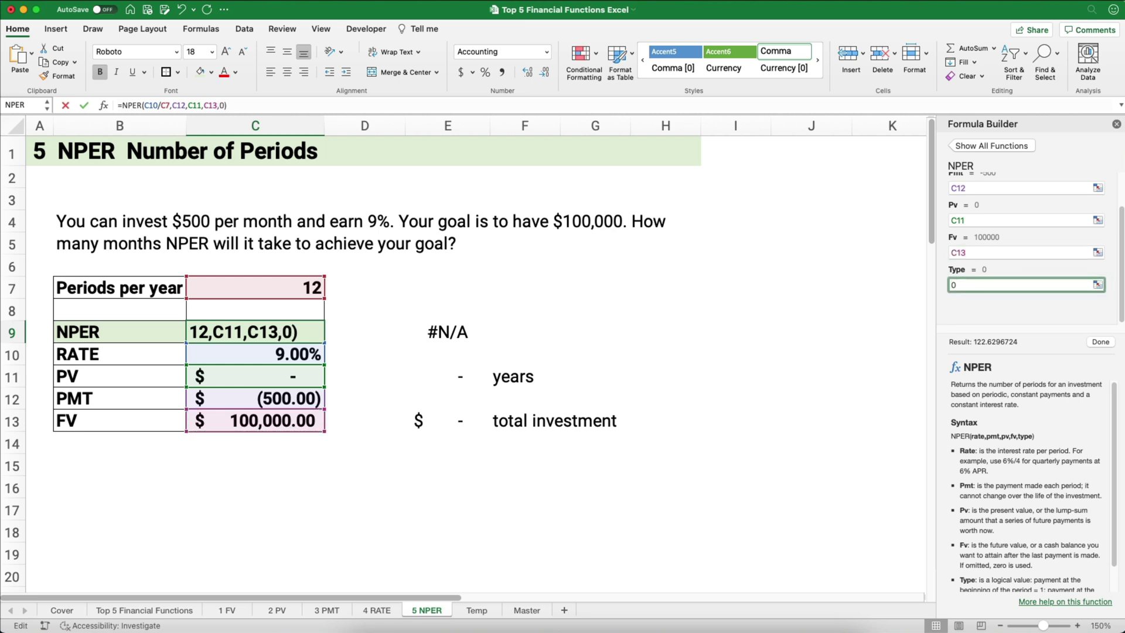
{"action": "left_click", "coordinate": [1098, 344]}
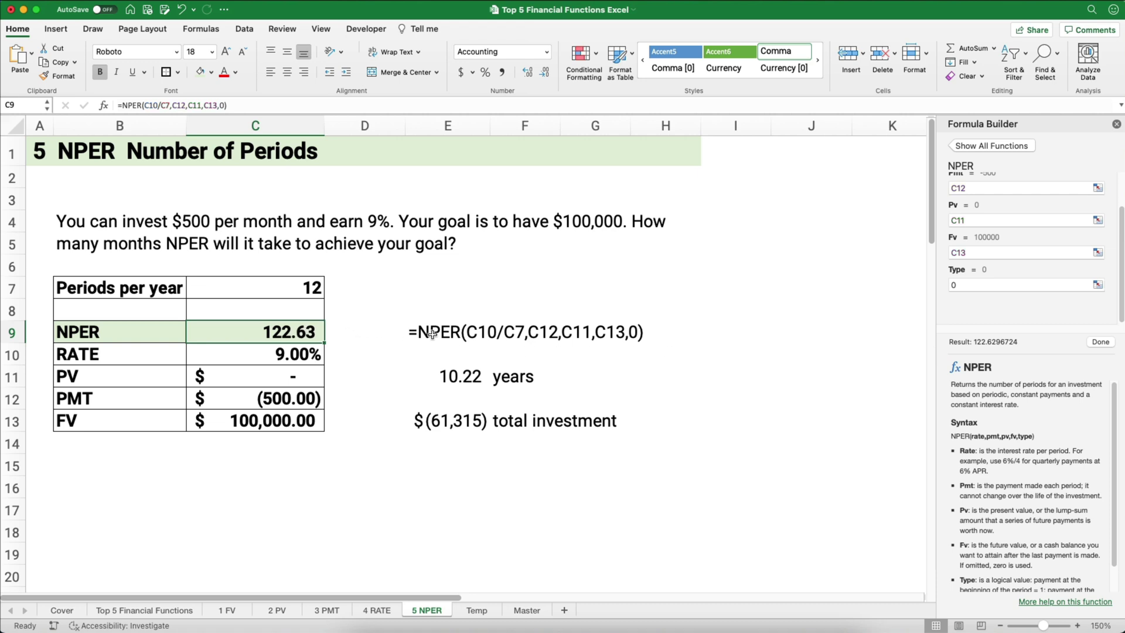
Re-enter the years formula in E11 as =C9/12, converting the number of months to years.
{"action": "left_click", "coordinate": [455, 370]}
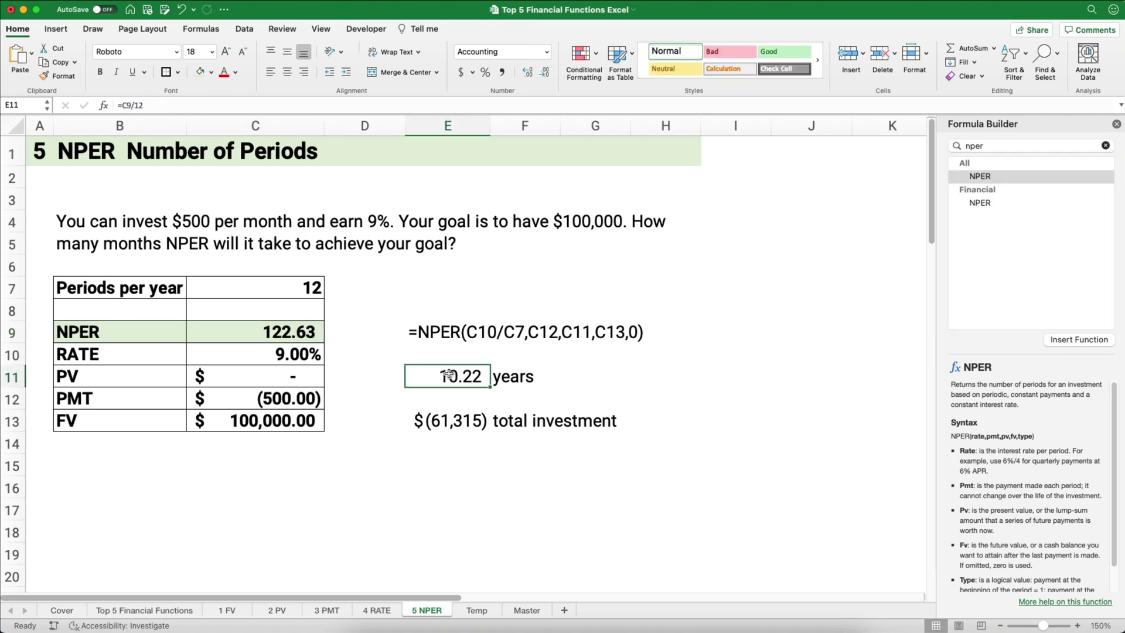
{"action": "type", "text": "="}
{"action": "key", "text": "Up"}
{"action": "key", "text": "Up"}
{"action": "key", "text": "Left"}
{"action": "key", "text": "Left"}
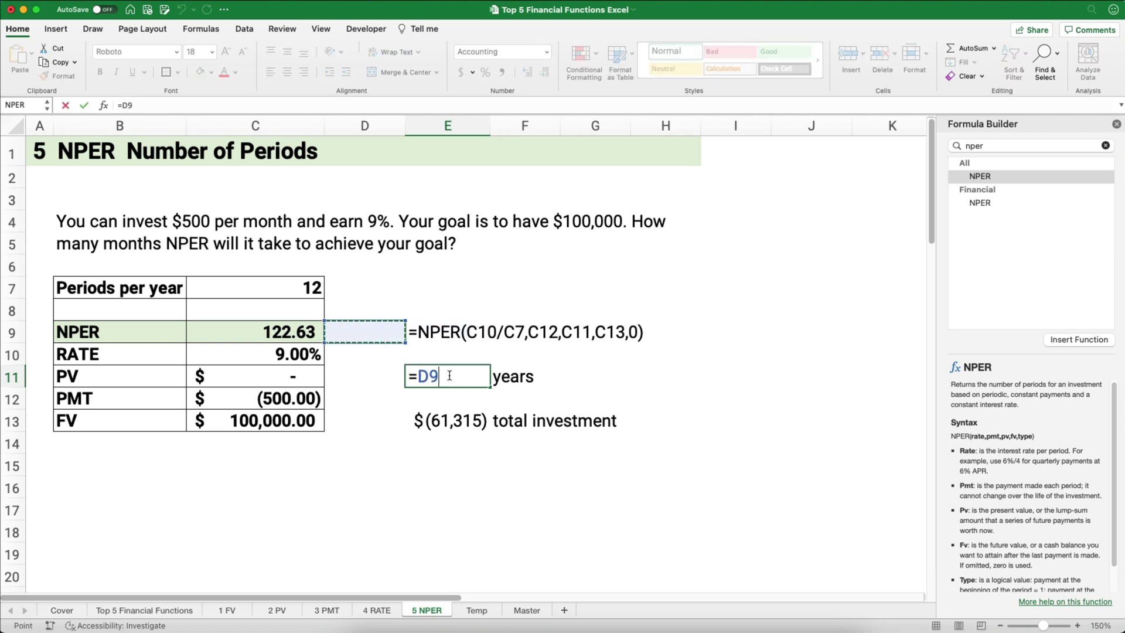
{"action": "type", "text": "/12"}
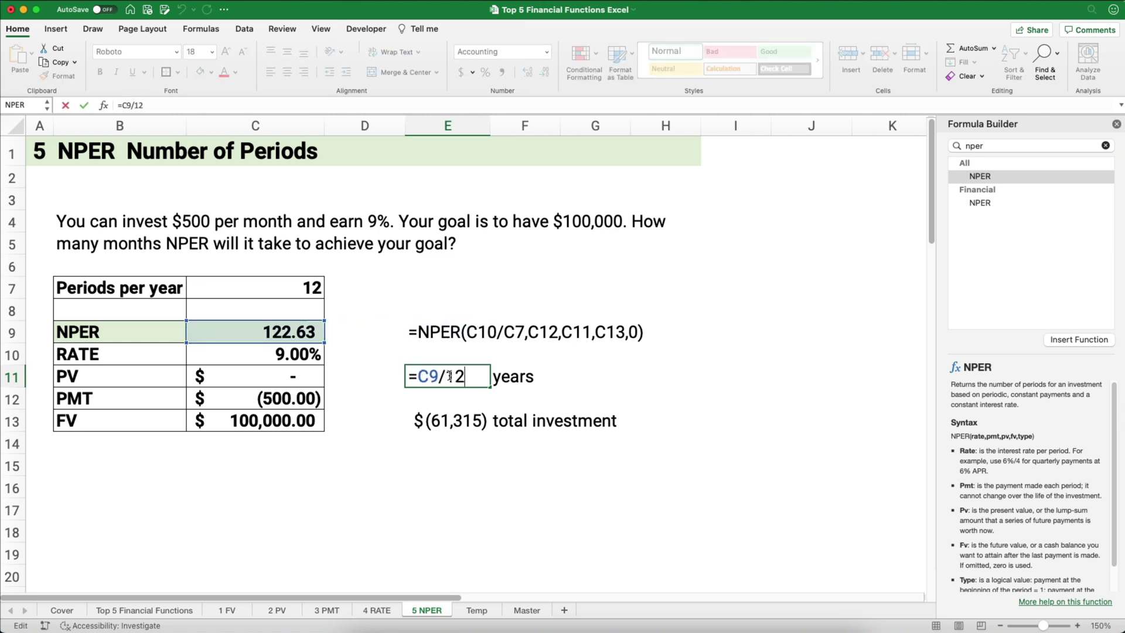
{"action": "key", "text": "Return"}
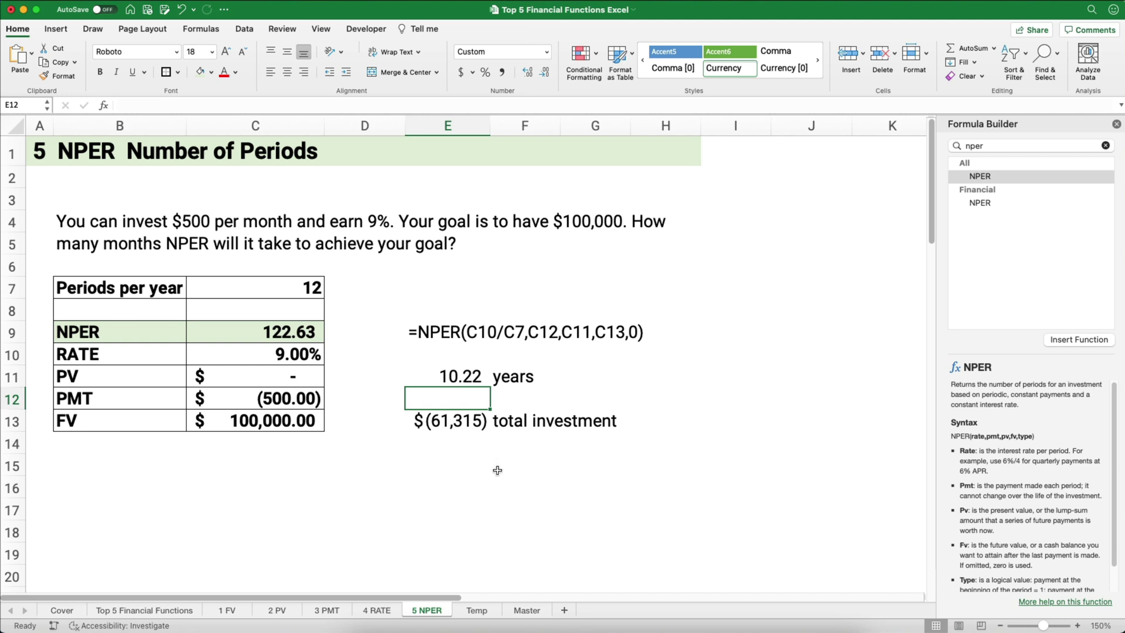
Re-enter the total investment formula in E13 as =C12*C9, multiplying the payment by the number of periods.
{"action": "left_click", "coordinate": [441, 423]}
{"action": "type", "text": "="}
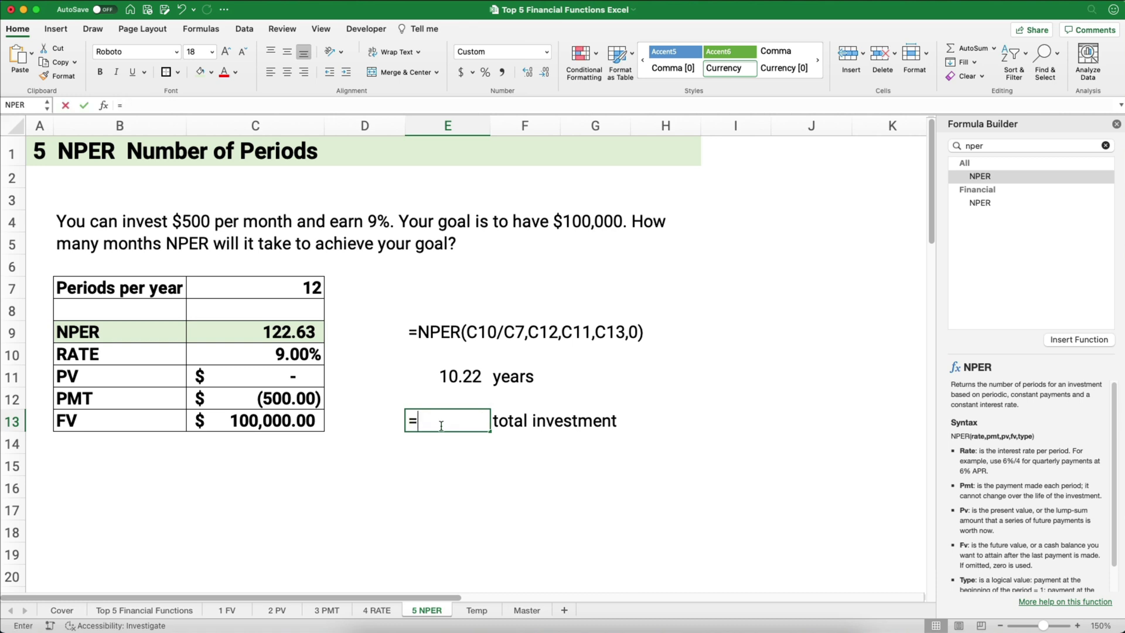
{"action": "left_click", "coordinate": [291, 399]}
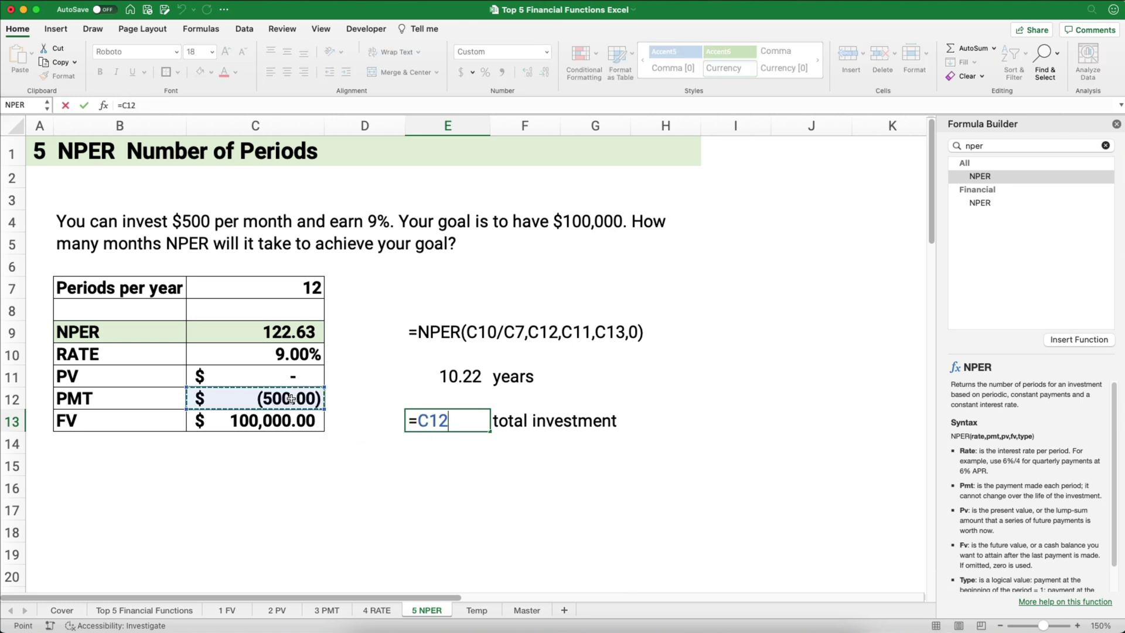
{"action": "type", "text": "*"}
{"action": "left_click", "coordinate": [278, 331]}
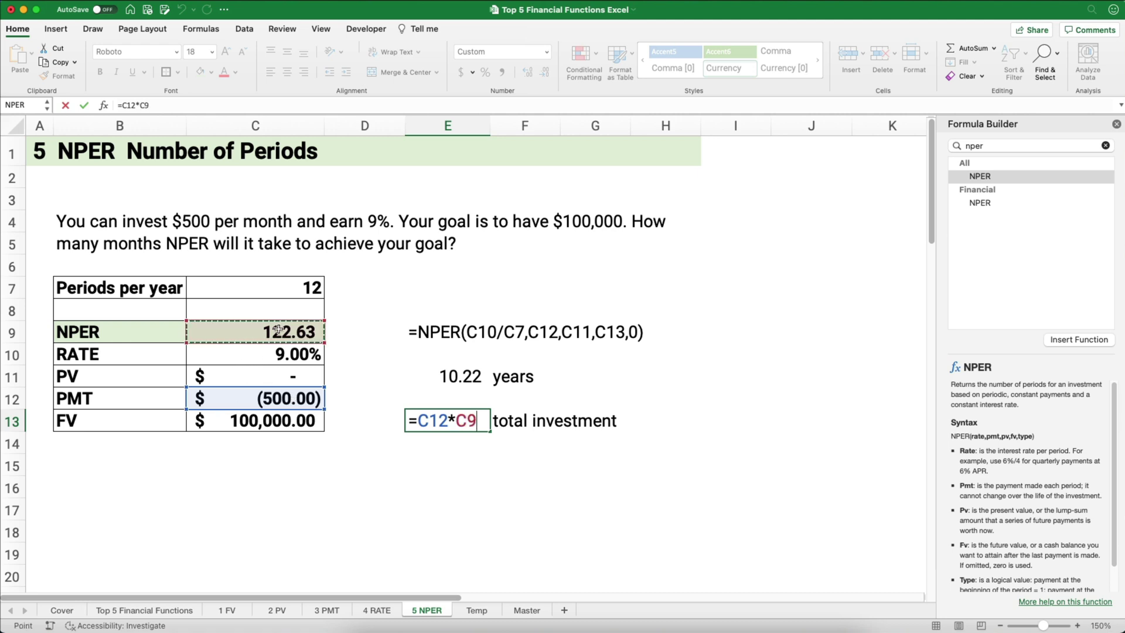
{"action": "key", "text": "Return"}
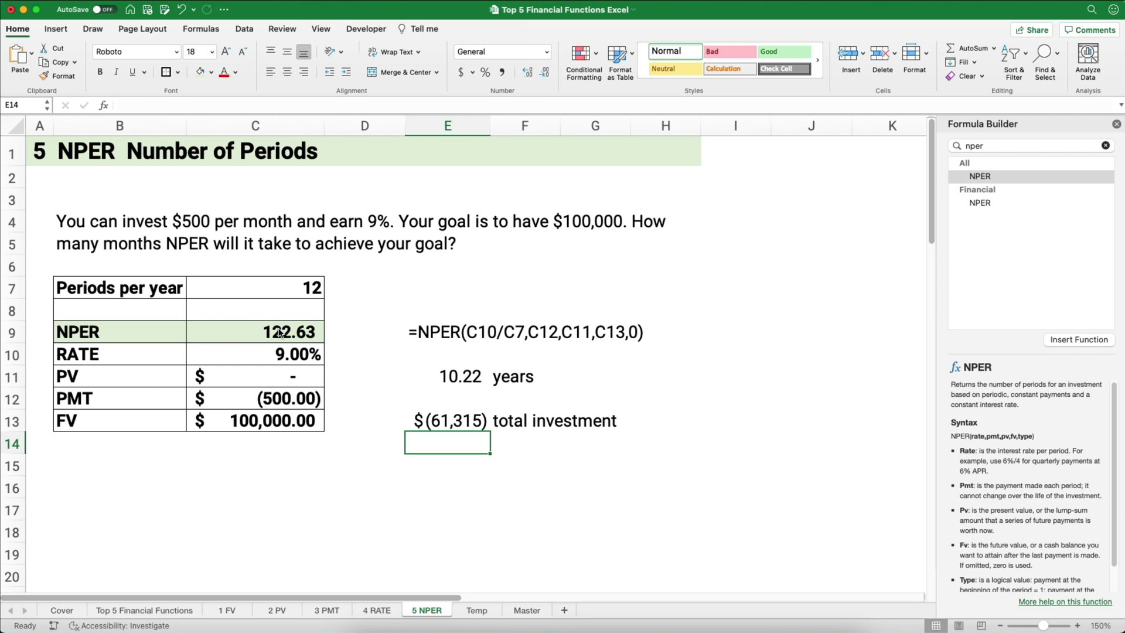